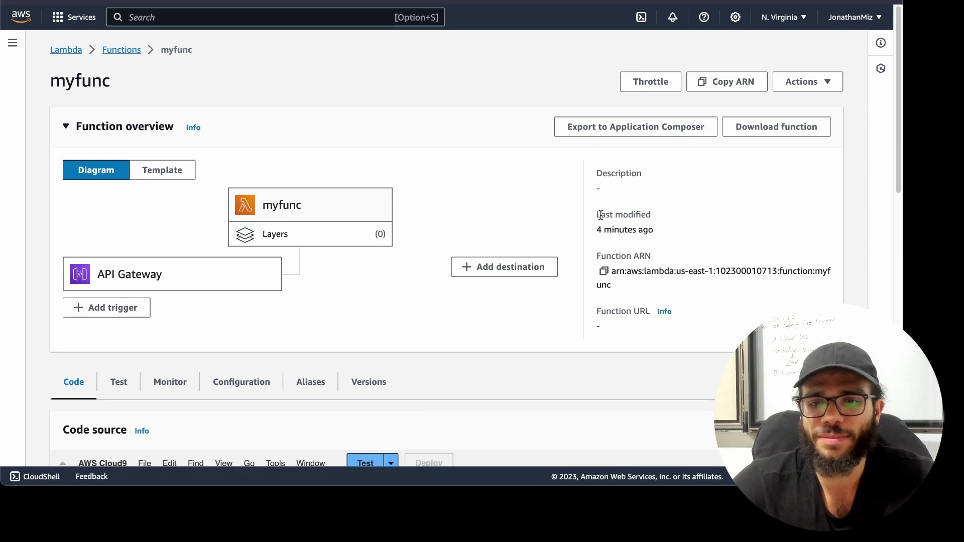
Review the myfunc function's default handler code and the notes outlining the custom automation options
scroll(598, 211, "down", 6)
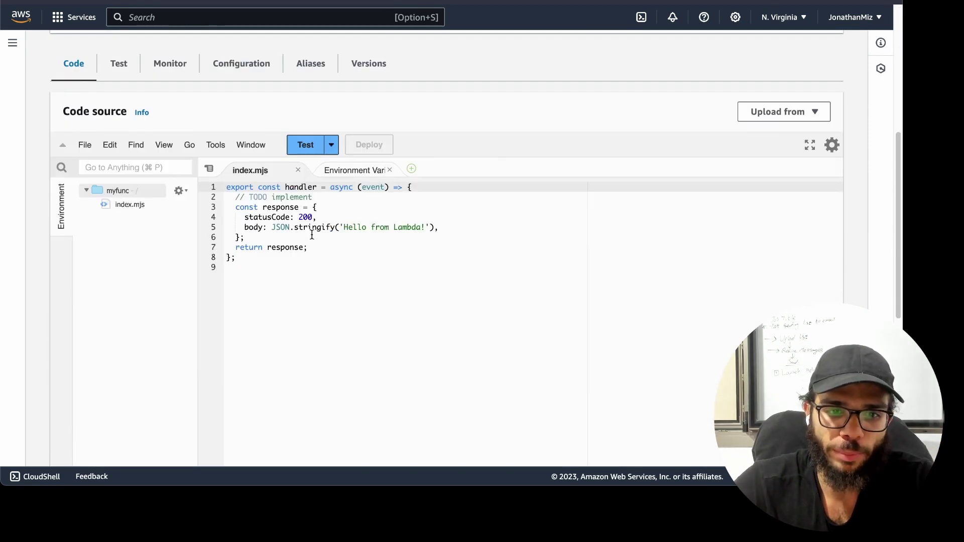
scroll(308, 302, "up", 1)
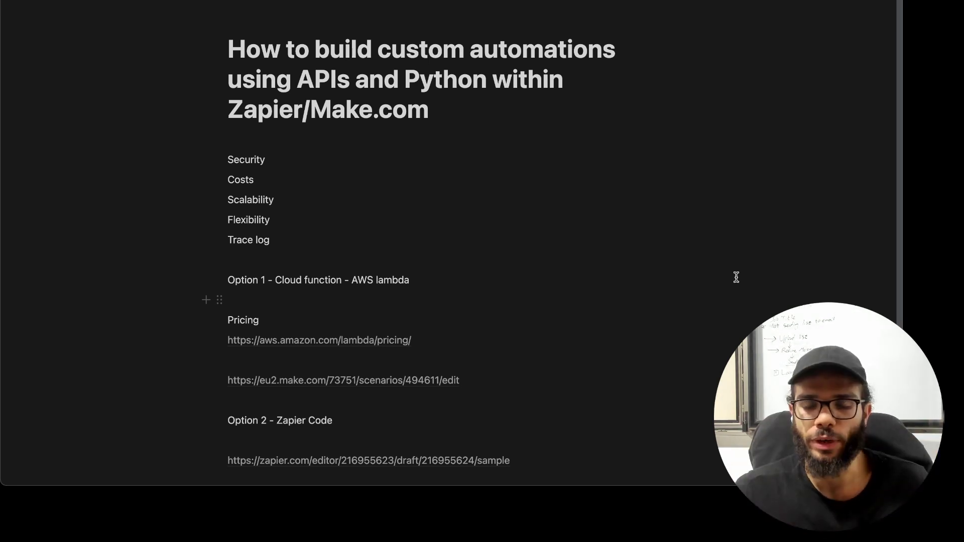
scroll(256, 162, "down", 5)
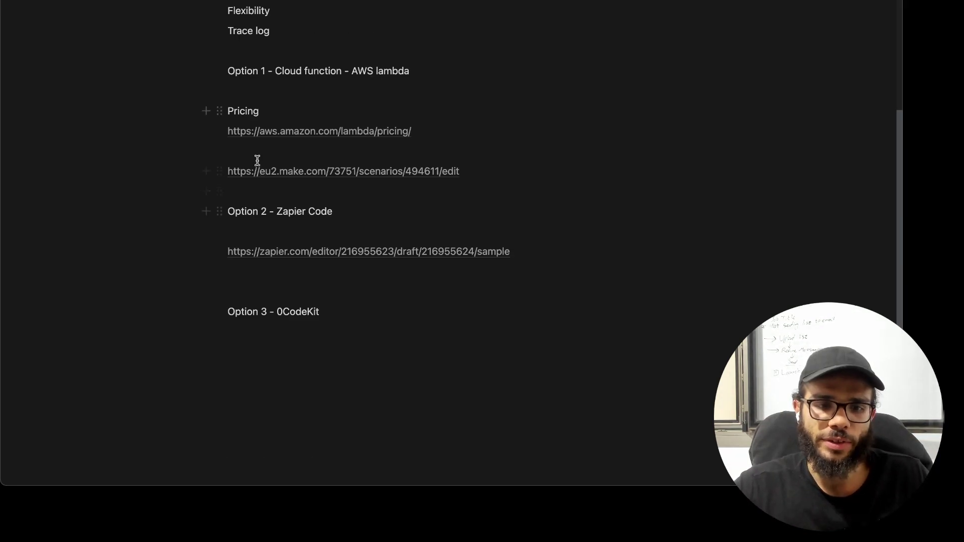
scroll(266, 239, "up", 5)
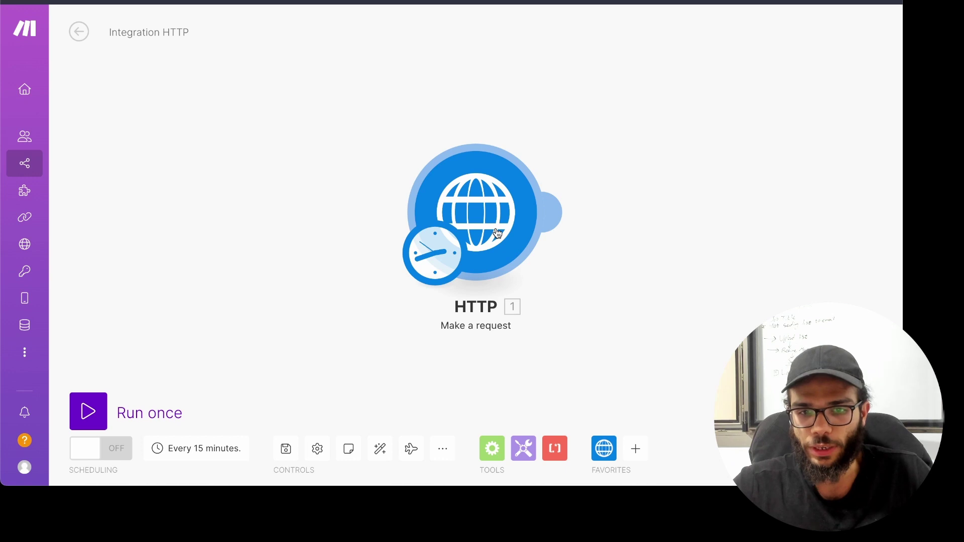
In the Make scenario, open the HTTP request module's settings and examine its URL
left_click(502, 241)
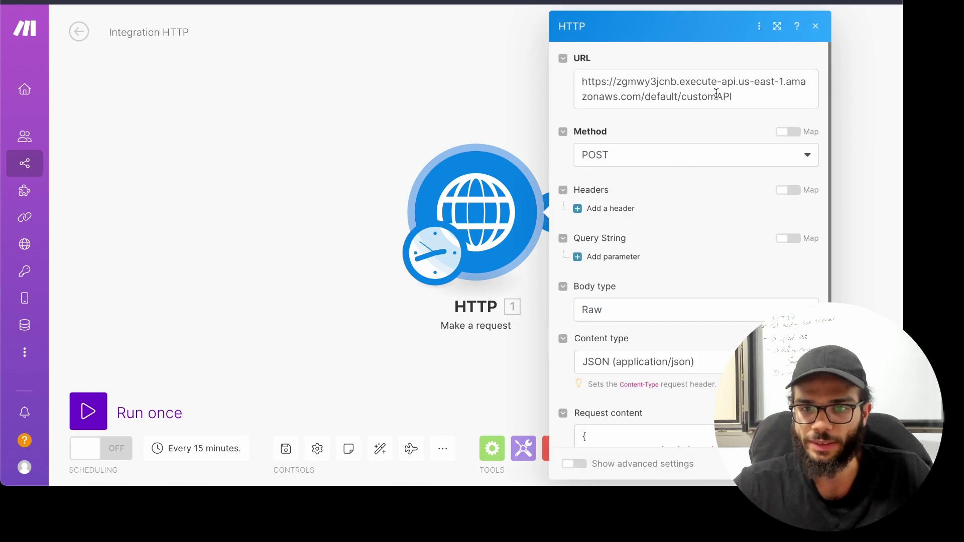
left_click_drag(749, 99, 585, 81)
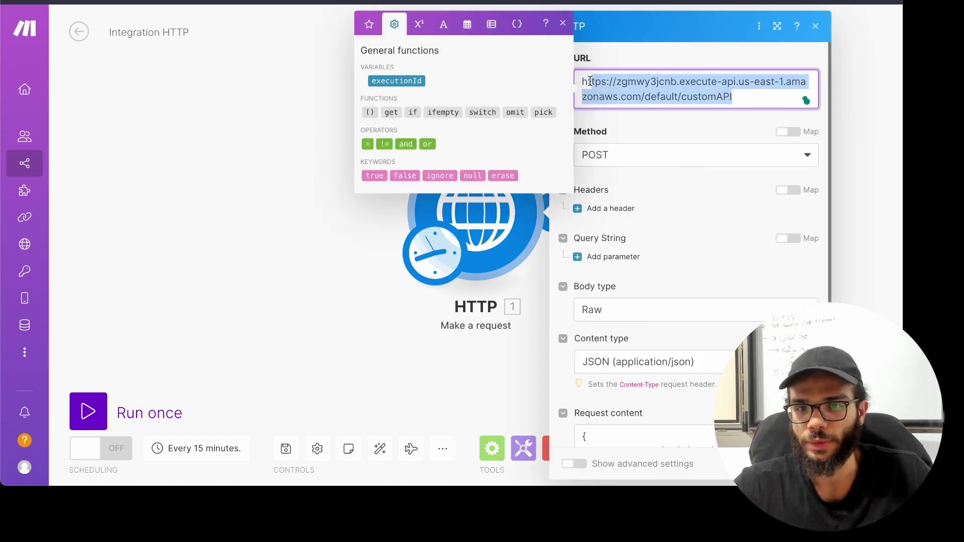
left_click(722, 82)
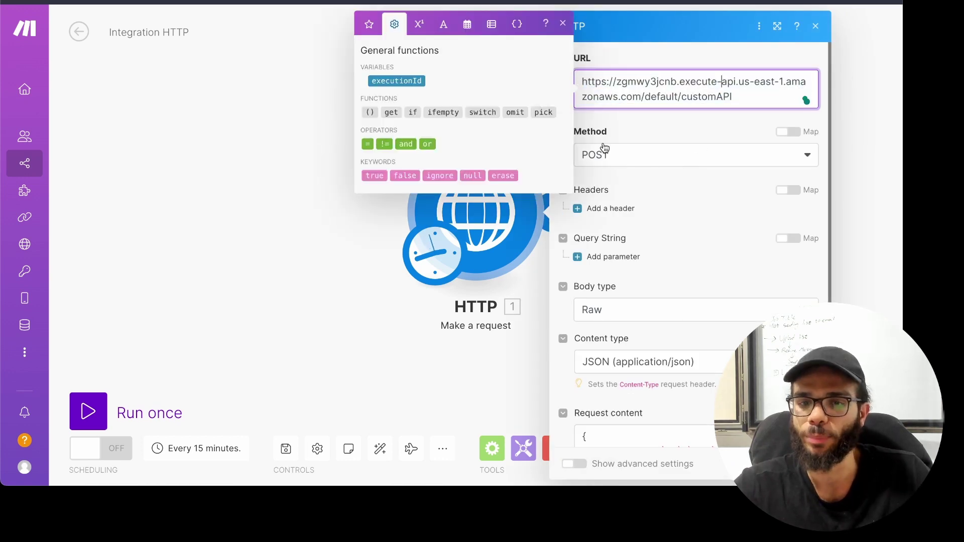
Examine the HTTP module's method, body type, content type and the text value in its JSON request content
scroll(655, 284, "down", 3)
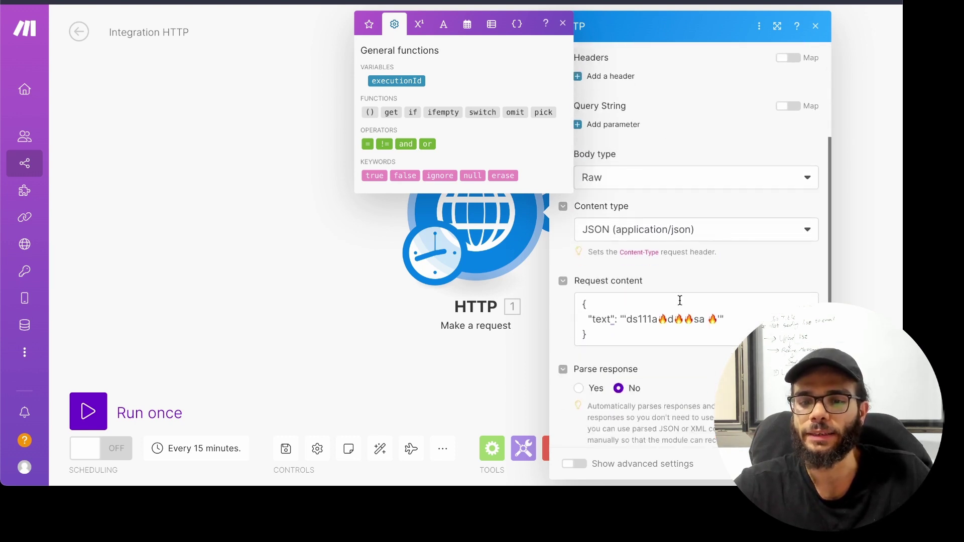
left_click(593, 335)
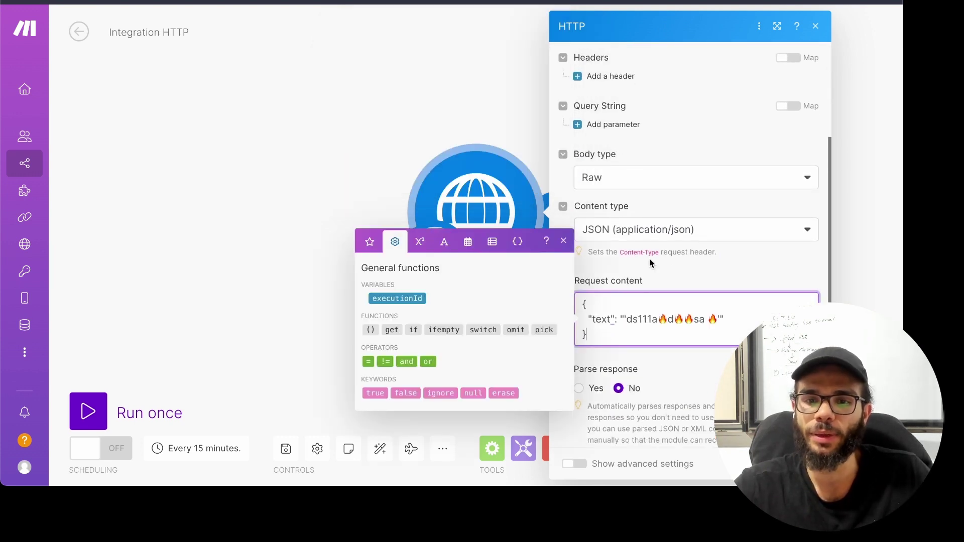
scroll(649, 258, "up", 3)
left_click(597, 270)
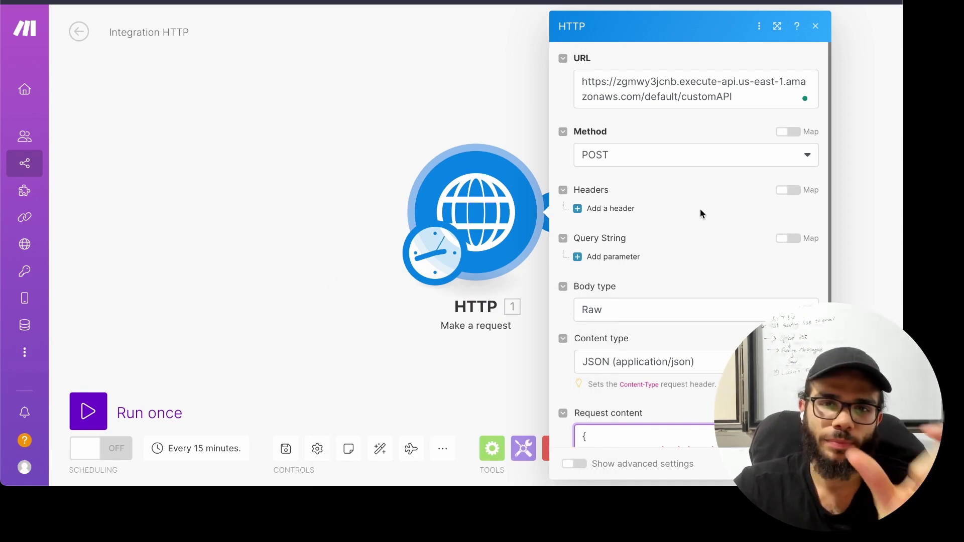
scroll(700, 209, "down", 3)
scroll(695, 208, "up", 2)
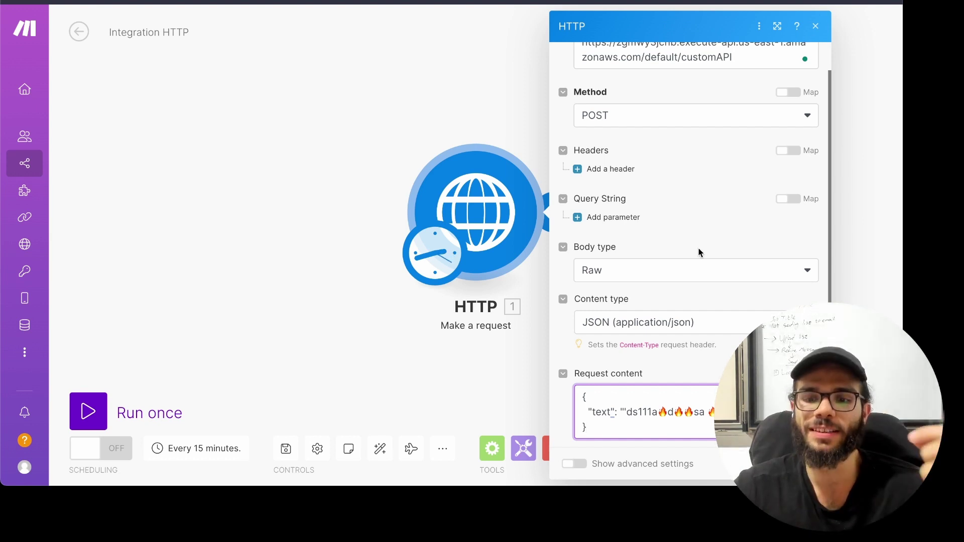
left_click_drag(626, 412, 718, 413)
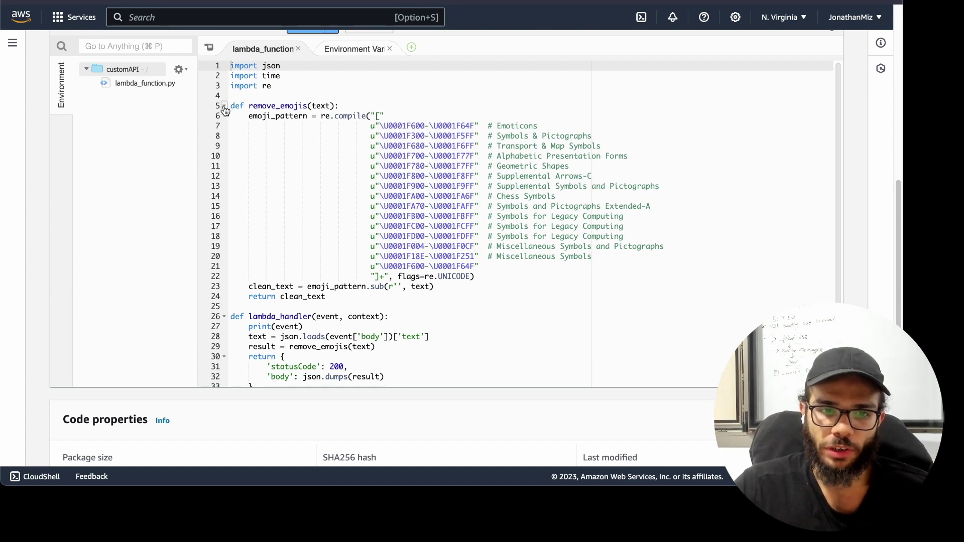
In the AWS Lambda customAPI code, collapse the remove_emojis function so the lambda_handler function can be read
left_click(362, 107)
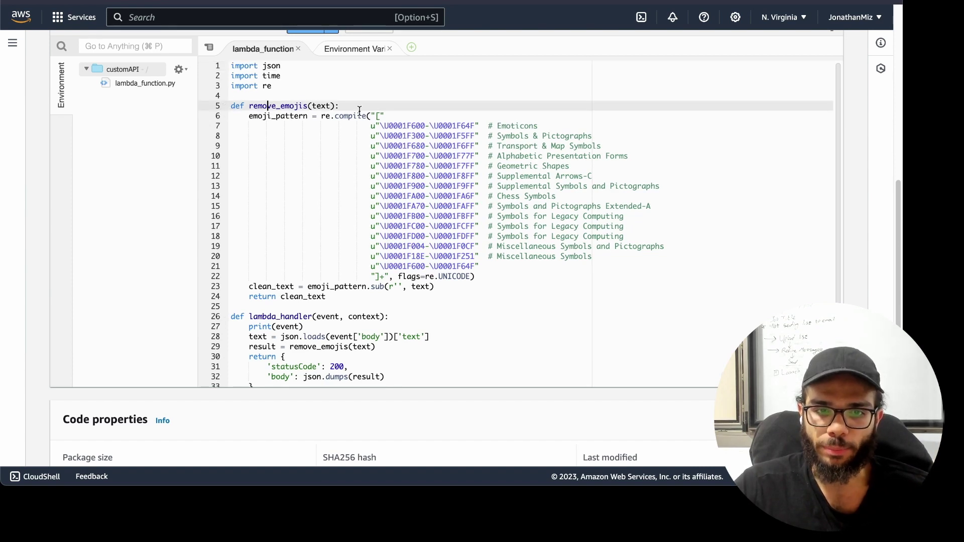
left_click(223, 106)
left_click(327, 127)
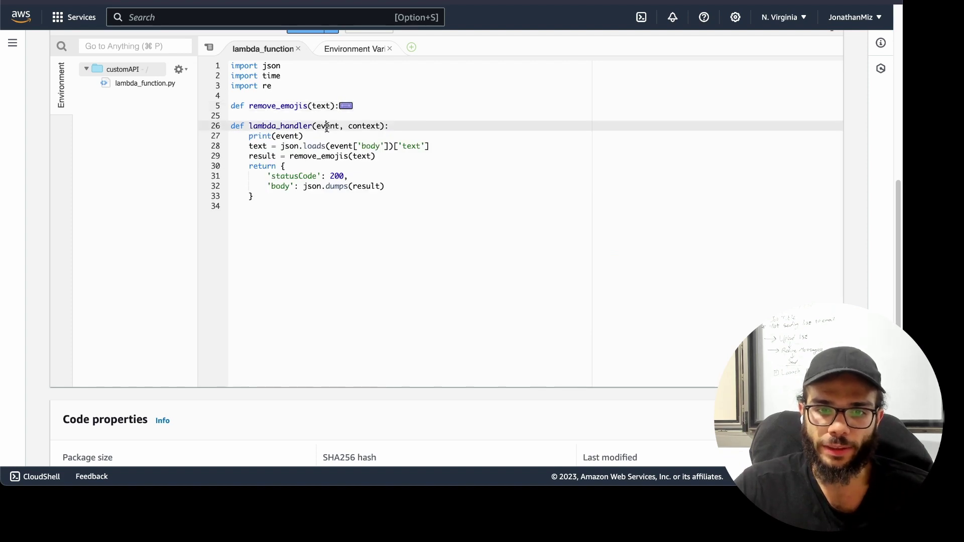
Examine how lambda_handler parses the text from the event body, calls remove_emojis and returns the result
left_click_drag(444, 145, 245, 145)
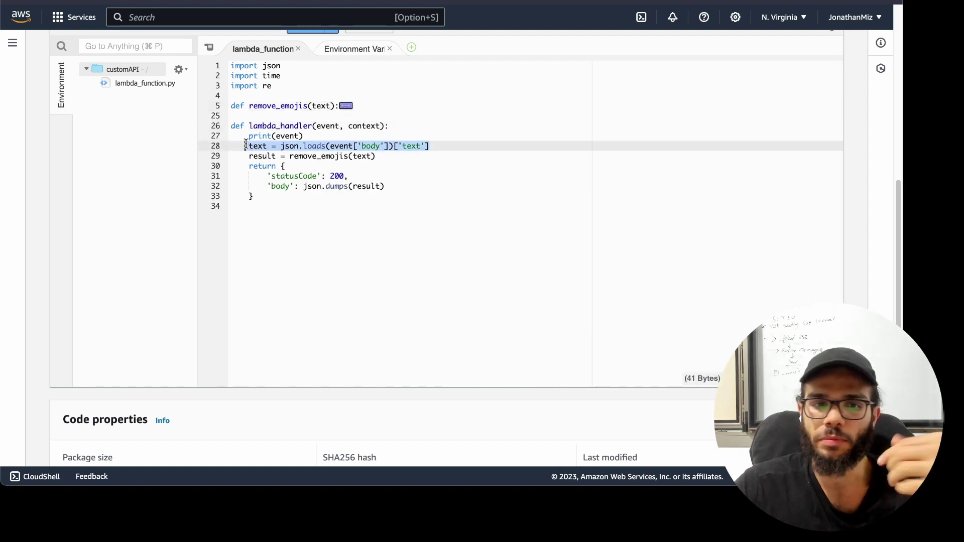
left_click(485, 150)
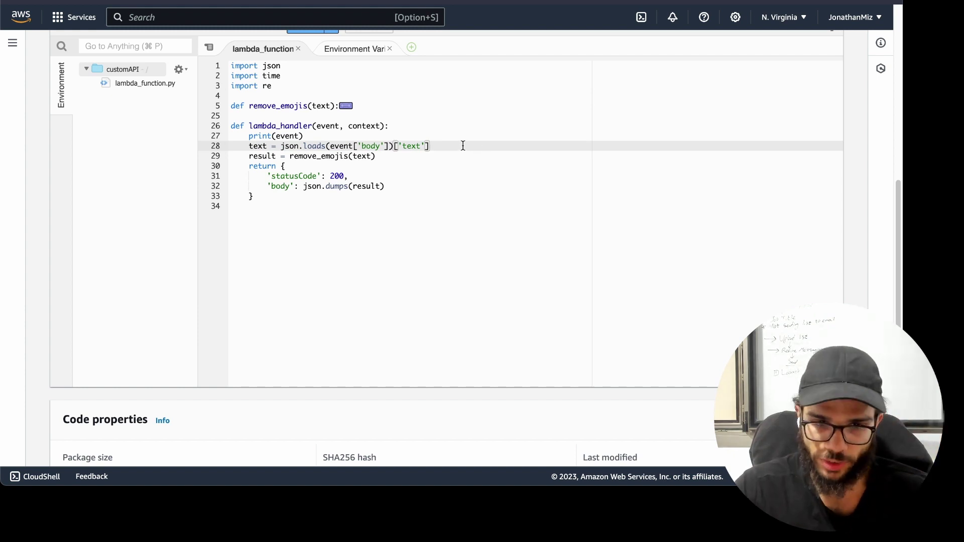
left_click_drag(308, 186, 437, 181)
double_click(369, 185)
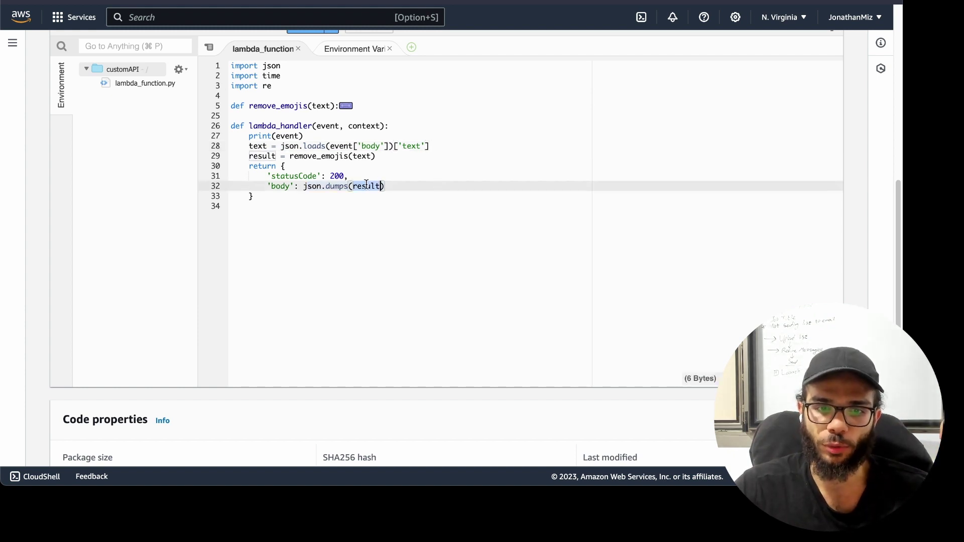
double_click(332, 157)
left_click(424, 163)
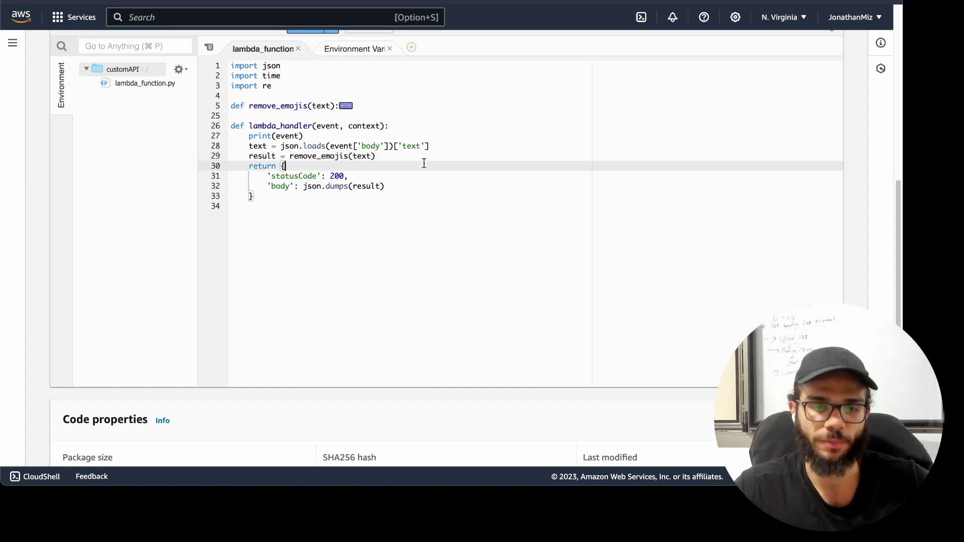
Review the customAPI function overview and the import lines at the start of its code
scroll(299, 239, "up", 8)
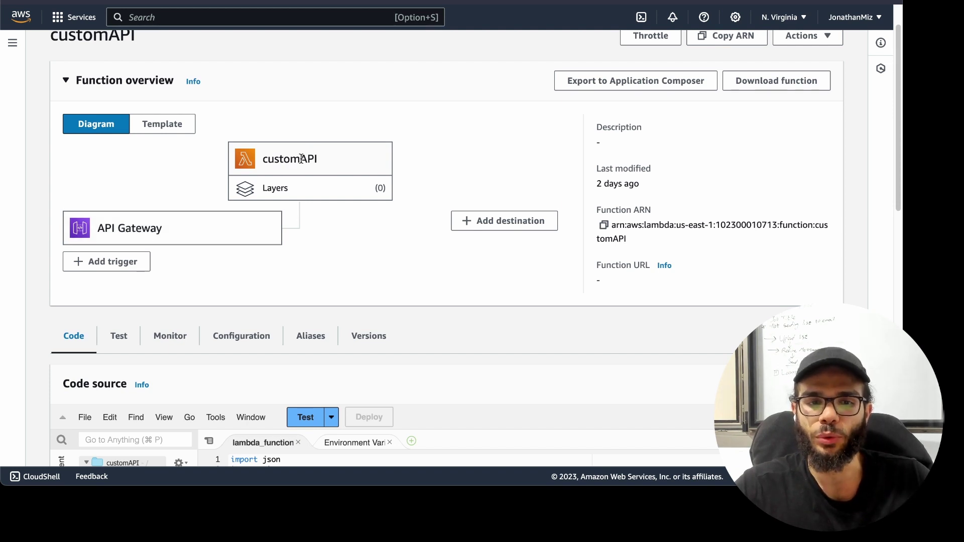
scroll(289, 163, "down", 5)
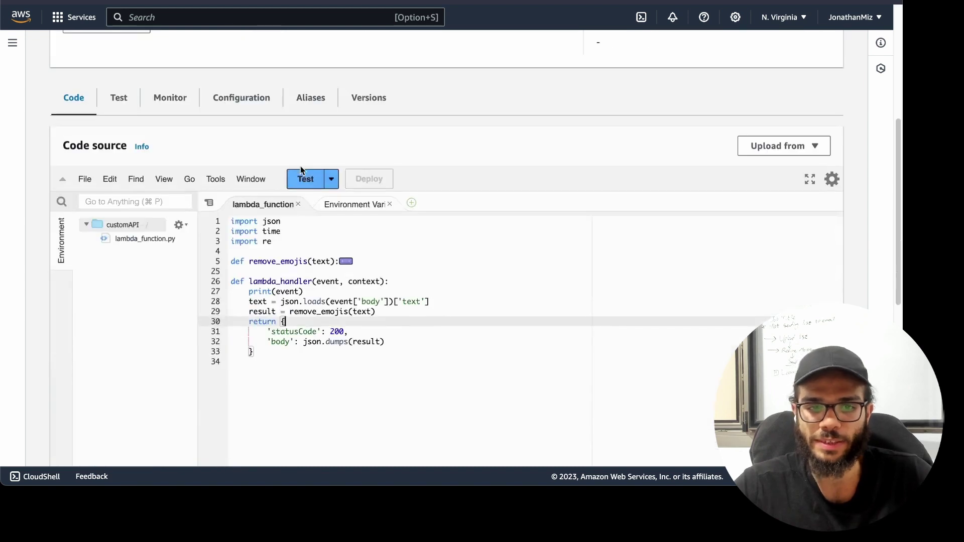
key("super+a")
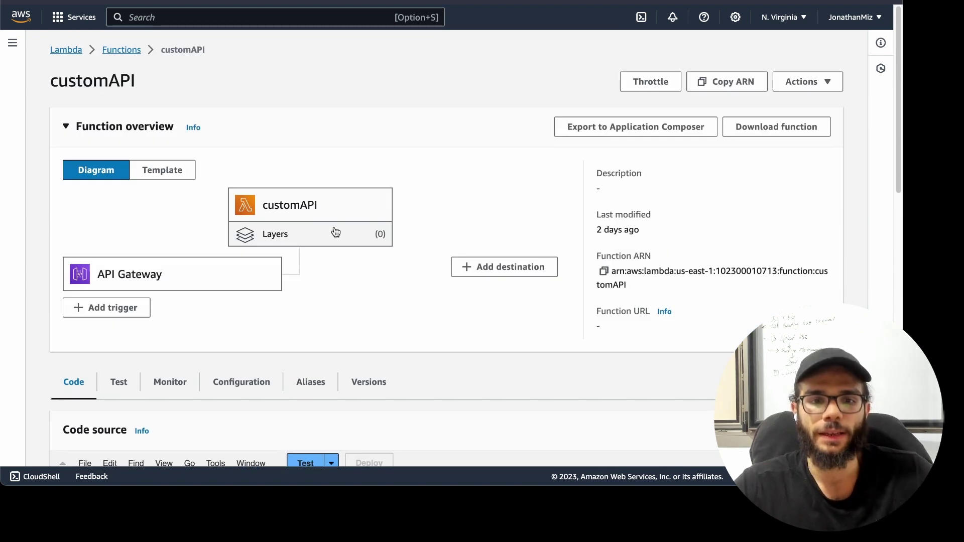
scroll(279, 238, "up", 6)
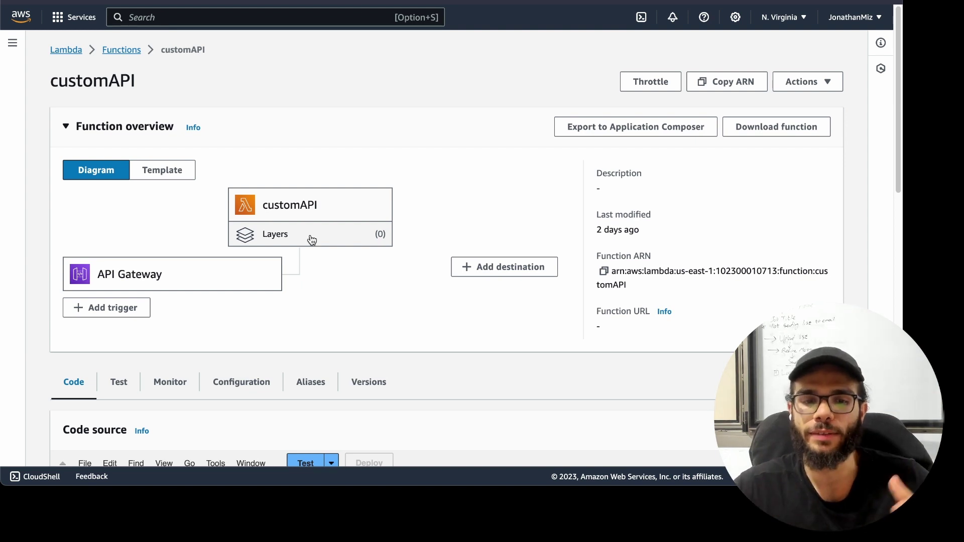
scroll(322, 243, "down", 3)
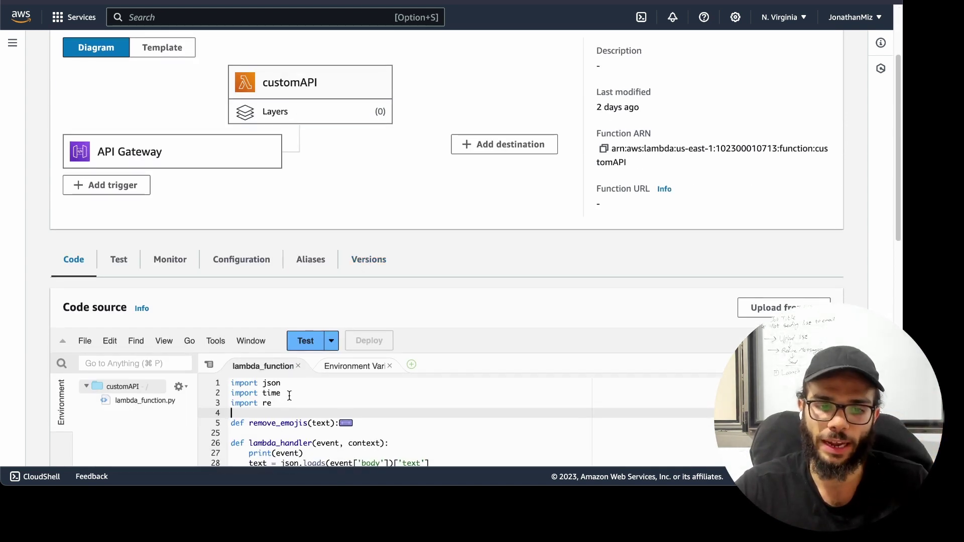
left_click_drag(287, 403, 216, 387)
left_click(305, 401)
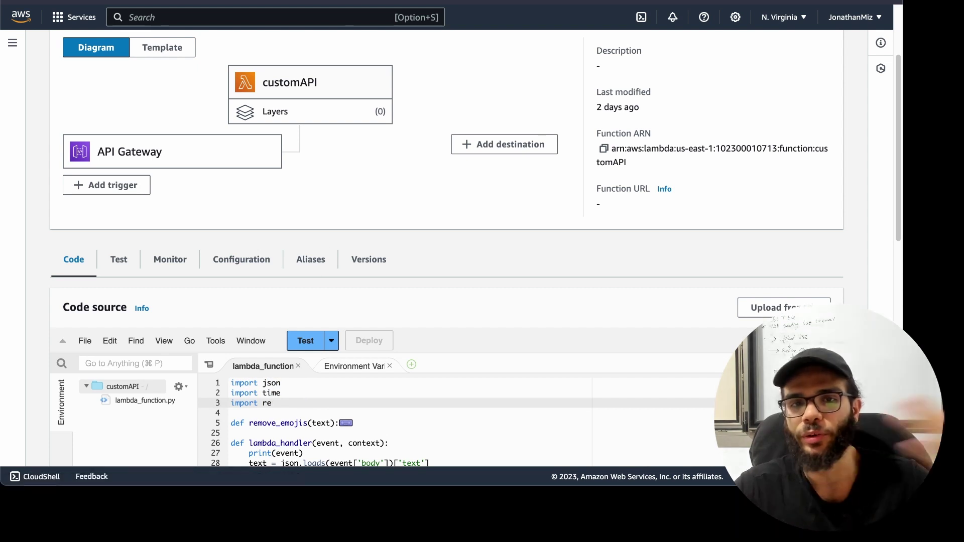
scroll(347, 151, "up", 3)
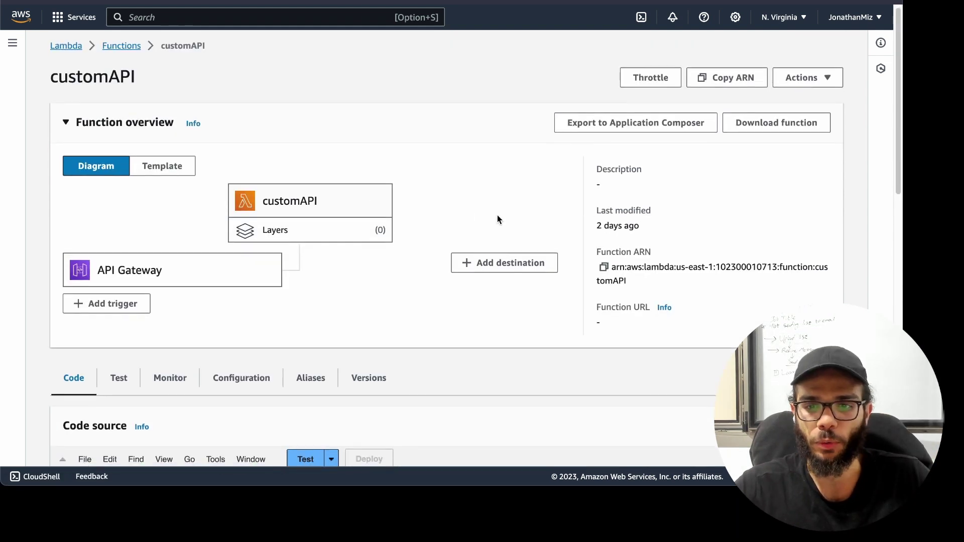
Open the customAPI function's API Gateway trigger, expand its details and select the API endpoint URL
scroll(503, 221, "down", 4)
key("super+Down")
left_click(158, 88)
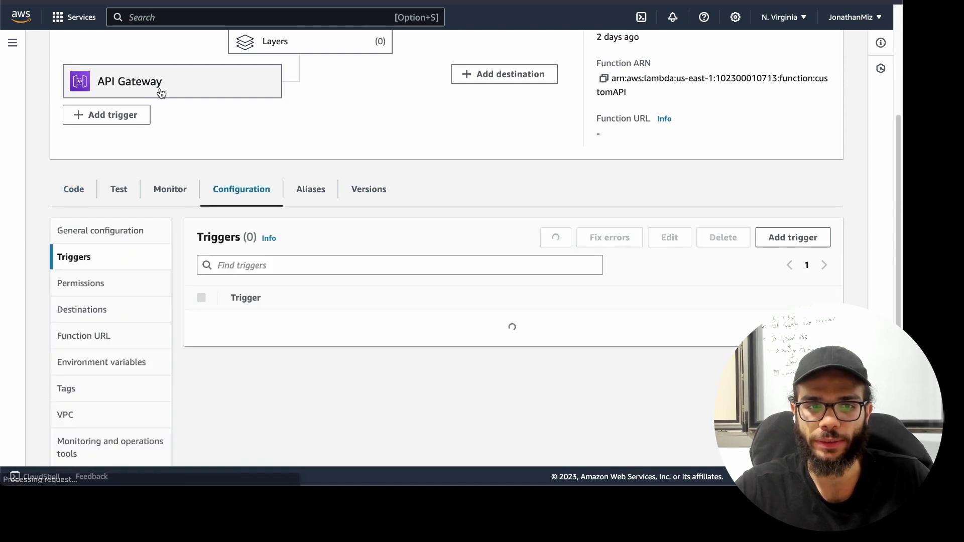
scroll(402, 306, "down", 1)
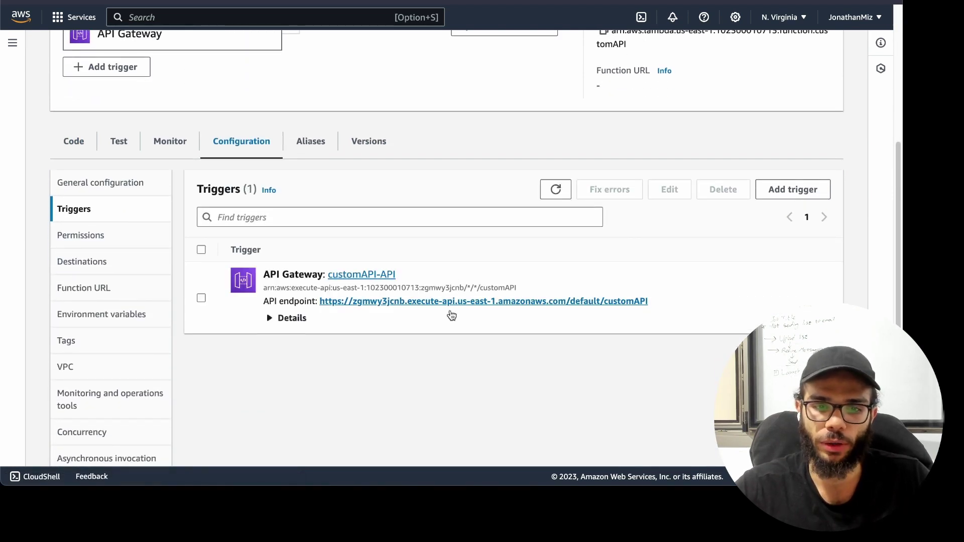
scroll(351, 306, "down", 1)
left_click(293, 295)
scroll(381, 329, "down", 2)
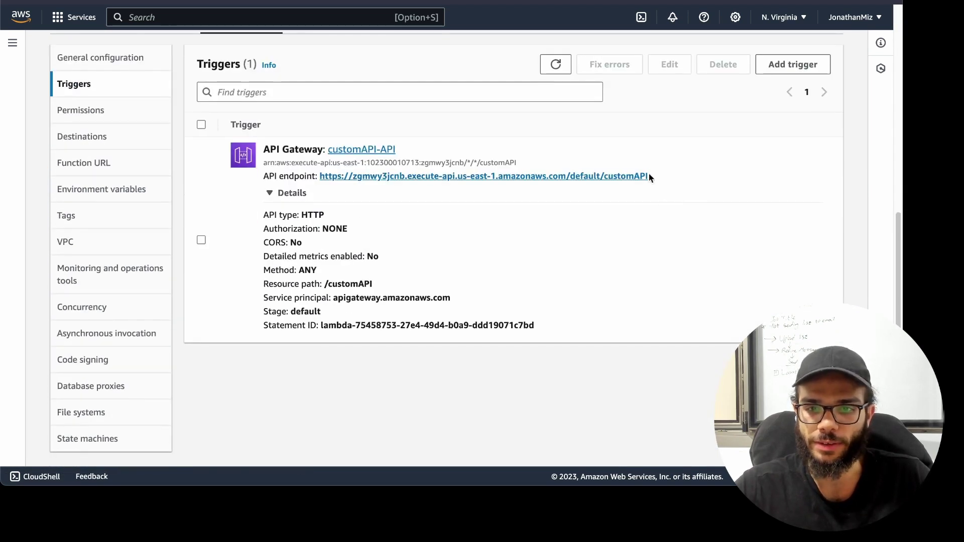
left_click_drag(649, 177, 320, 172)
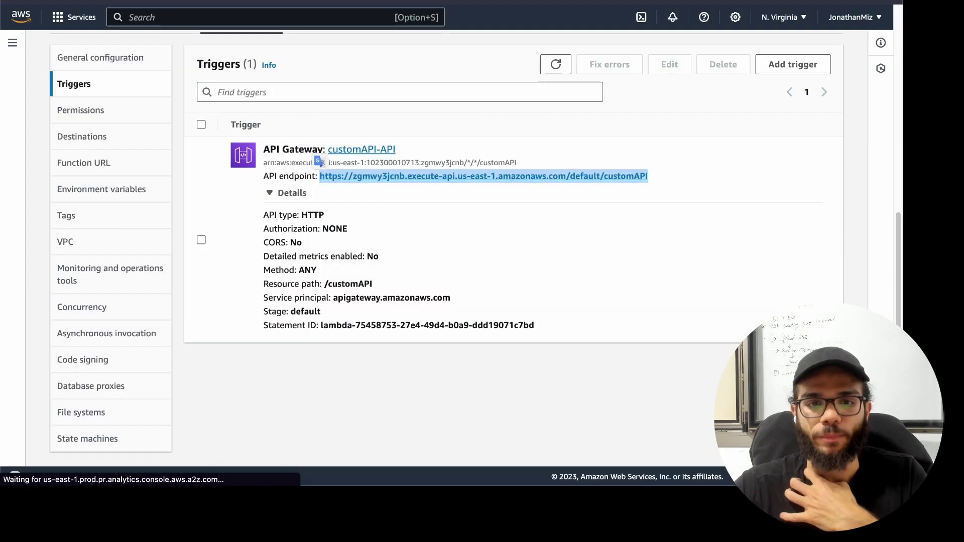
scroll(237, 158, "up", 10)
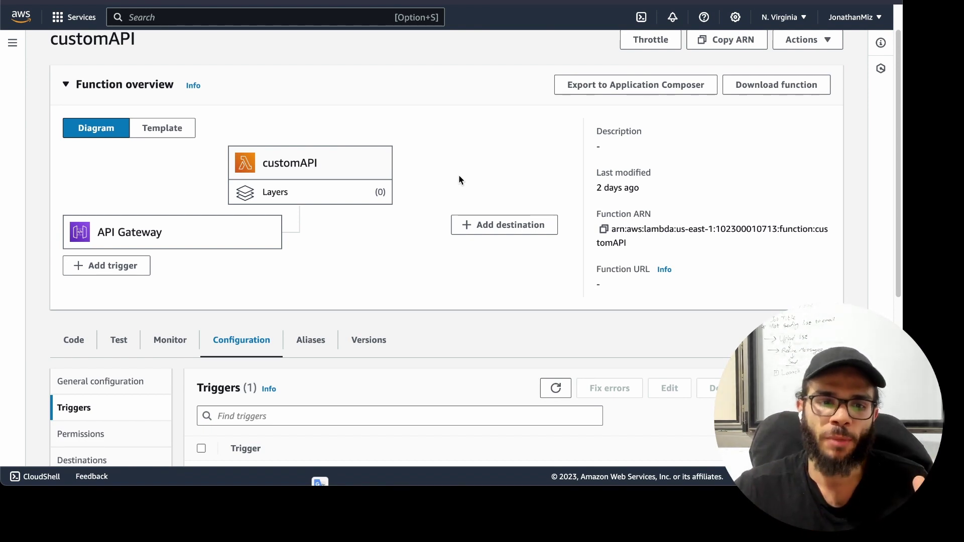
left_click(128, 271)
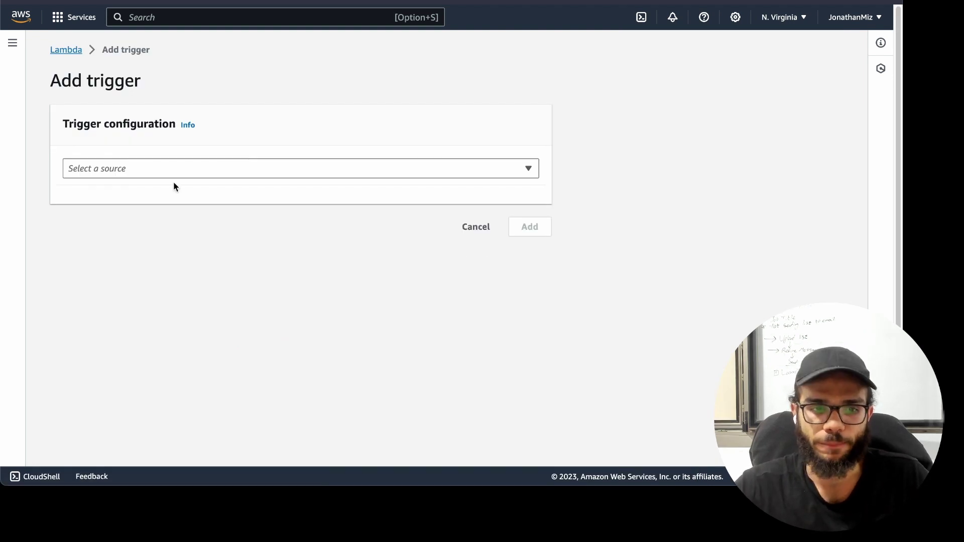
left_click(459, 225)
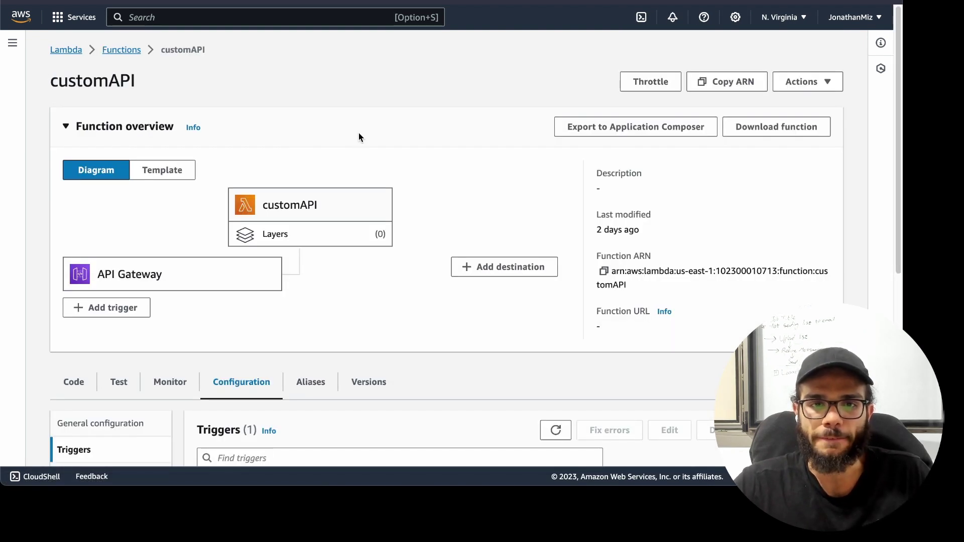
Review the customAPI trigger, switch to the Make scenario and select the text value in the HTTP module's request content
scroll(359, 132, "down", 3)
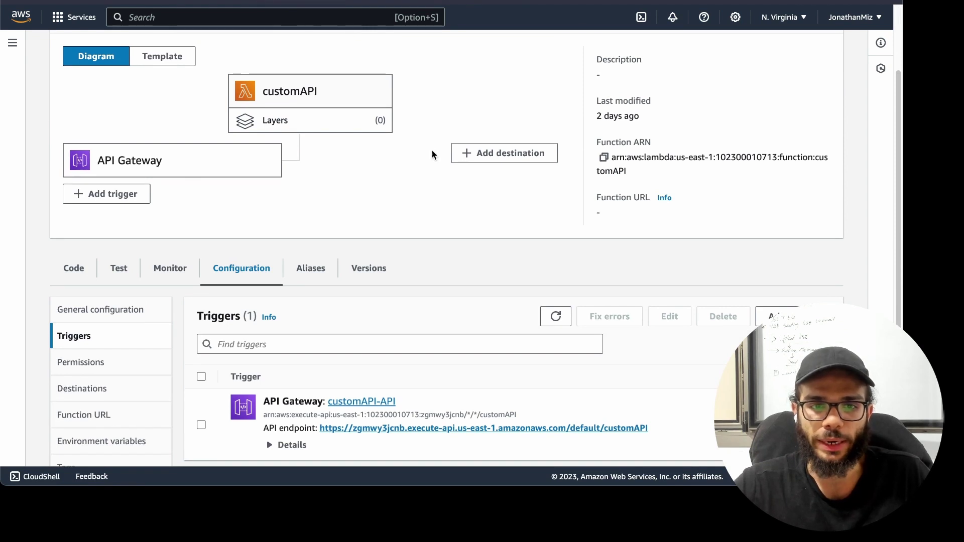
scroll(170, 163, "down", 2)
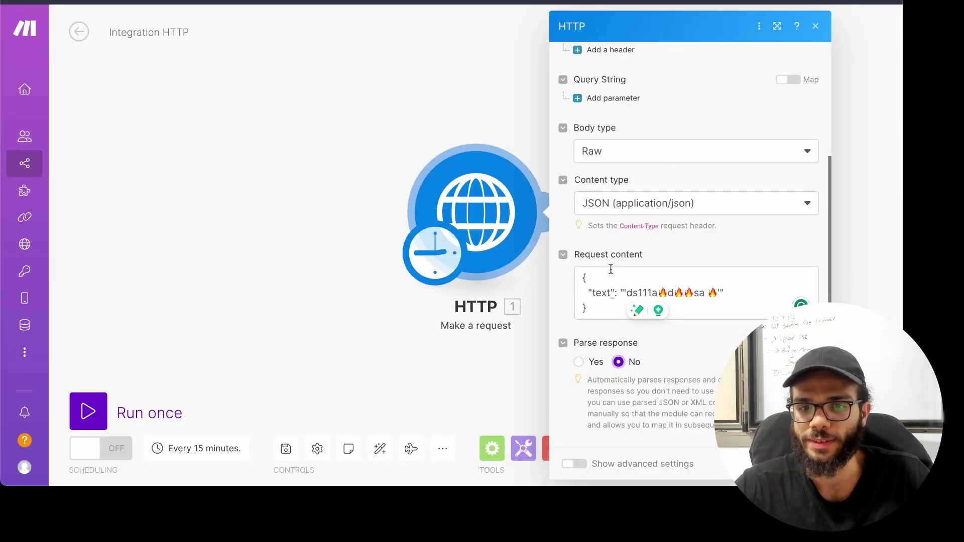
left_click_drag(730, 285, 614, 291)
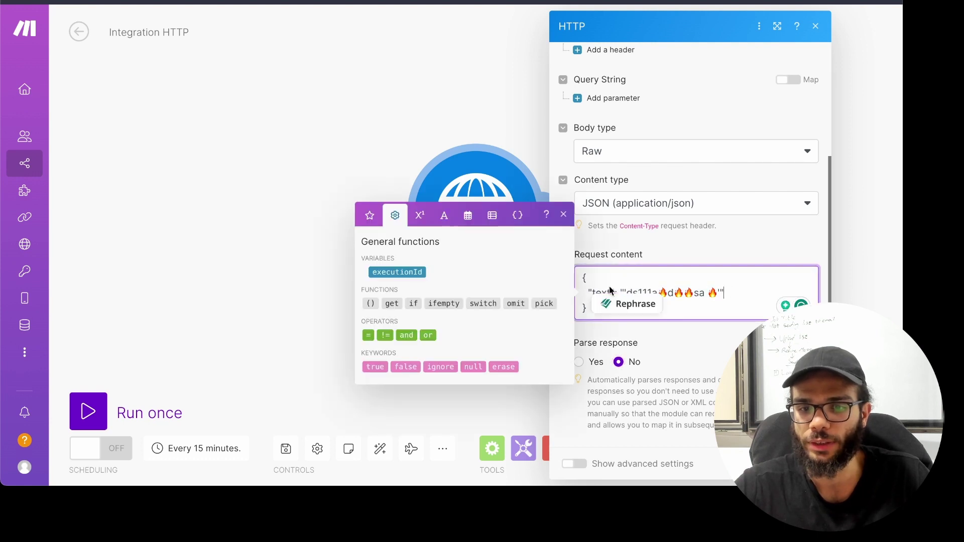
Close the HTTP module's settings, run this module only and inspect the Data value in its output bundle
left_click(654, 290)
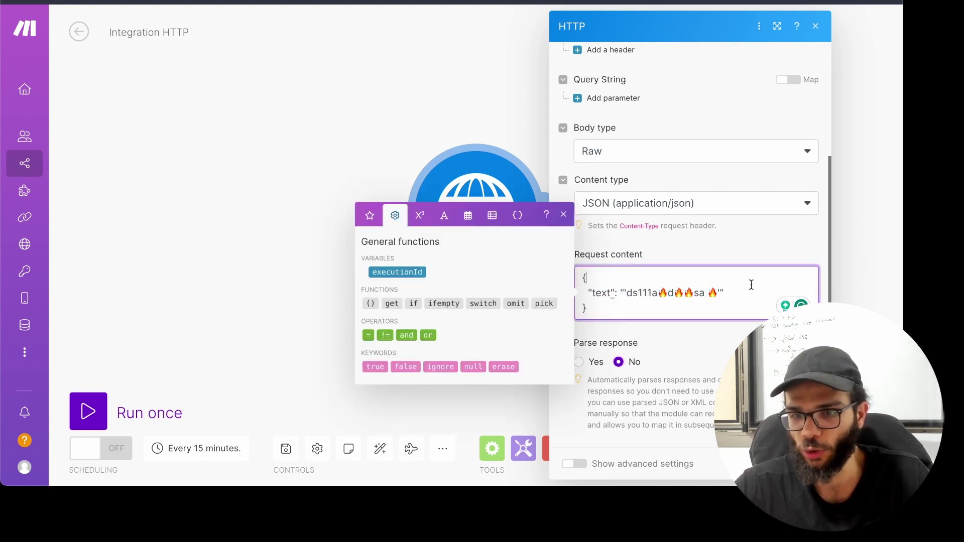
left_click(474, 236)
right_click(474, 200)
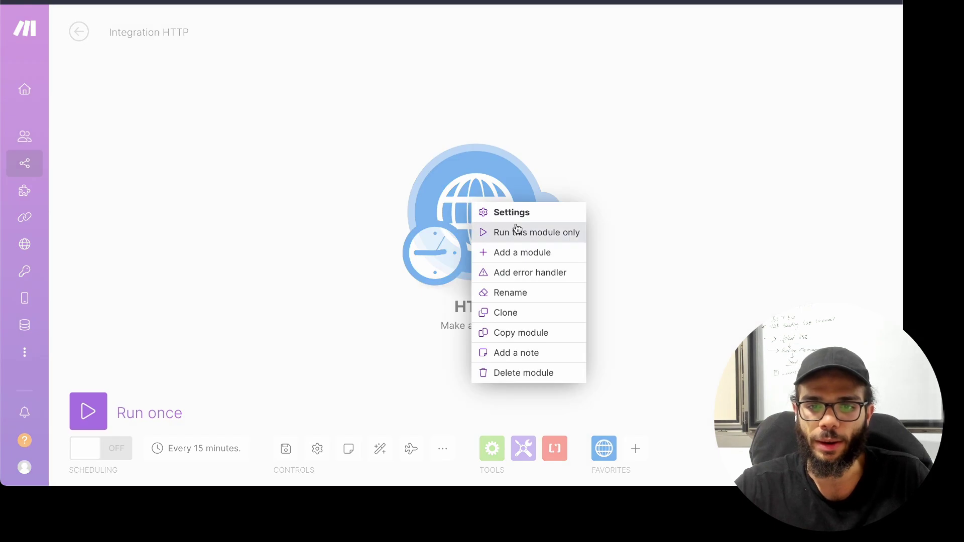
left_click(522, 230)
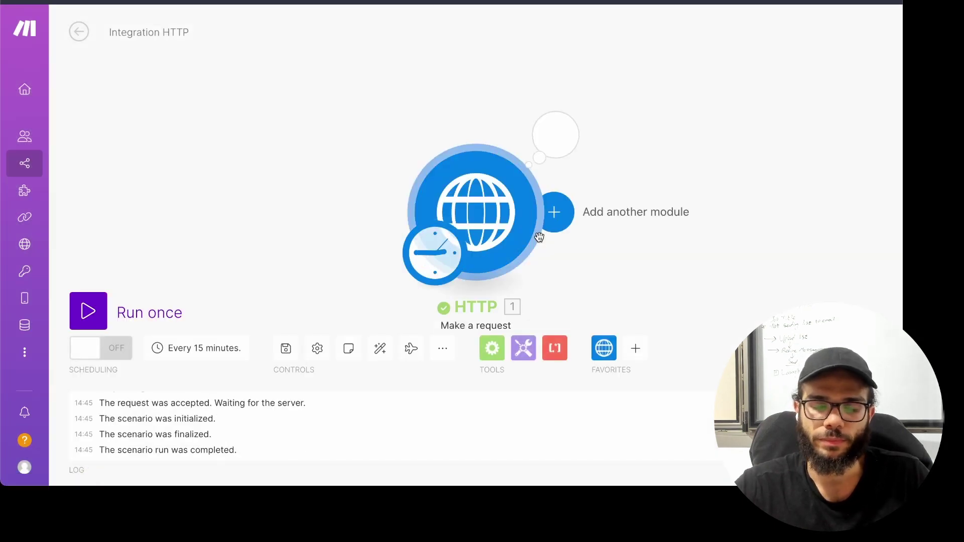
left_click(555, 135)
scroll(734, 230, "down", 2)
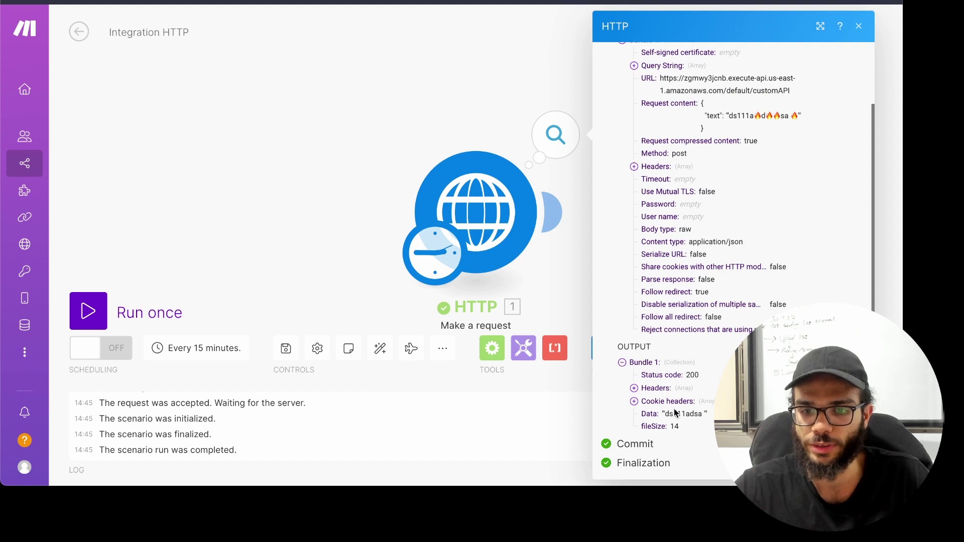
left_click_drag(667, 413, 704, 413)
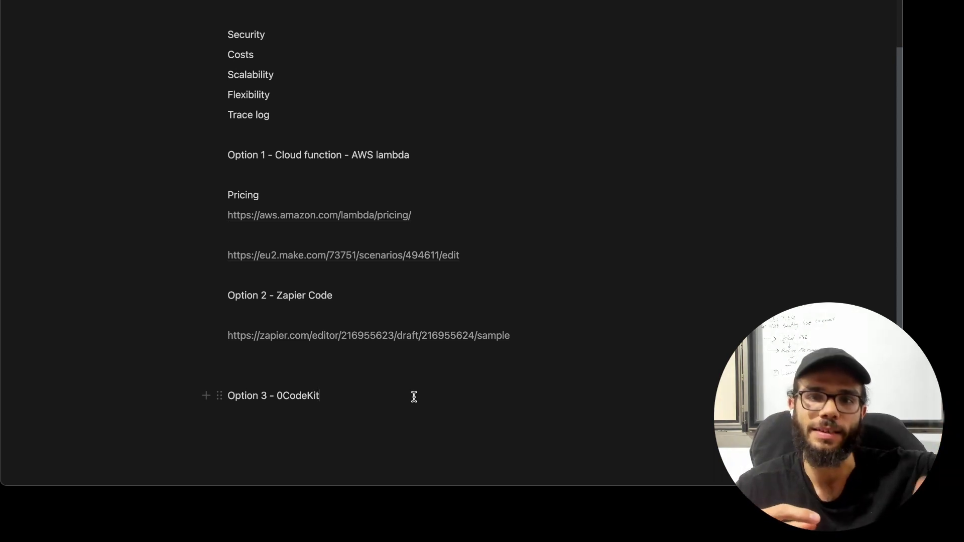
Switch to the notes document and paste the contact e-mail address below the "Option 3 - 0CodeKit" line
key("super+v")
left_click_drag(309, 331, 369, 352)
left_click(230, 350)
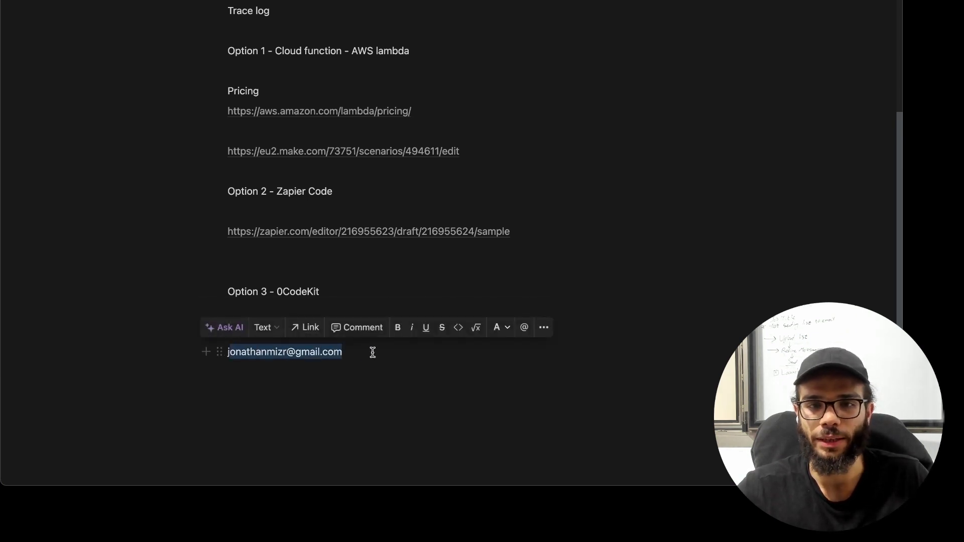
left_click(374, 367)
Review the comparison criteria in the notes one by one: Security, Costs, Scalability, Flexibility and Trace log
scroll(240, 158, "up", 5)
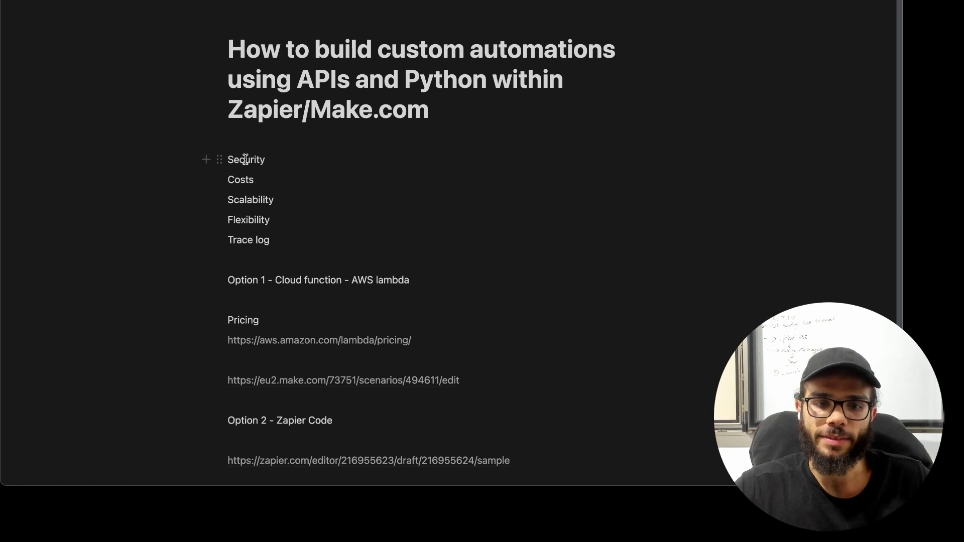
double_click(245, 159)
double_click(238, 181)
double_click(252, 199)
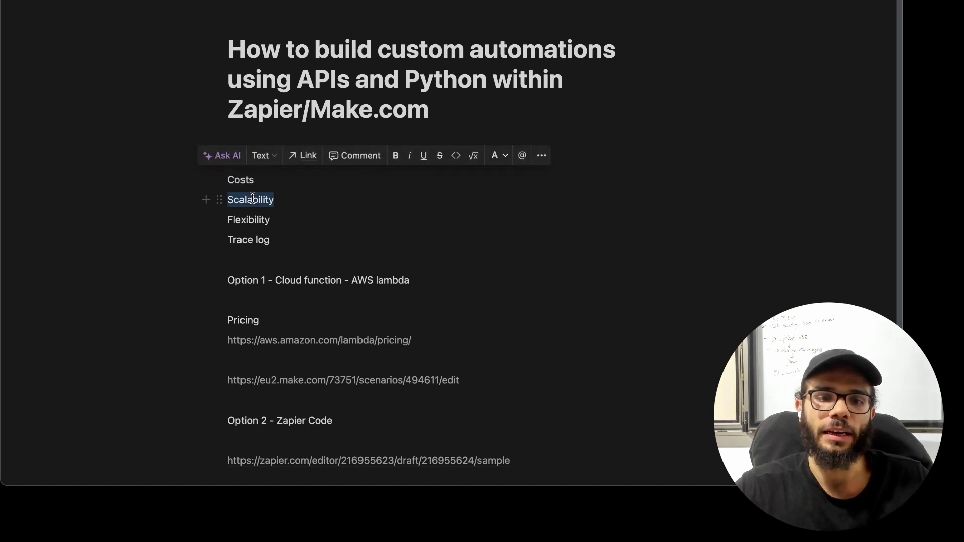
double_click(243, 219)
left_click_drag(281, 241, 223, 241)
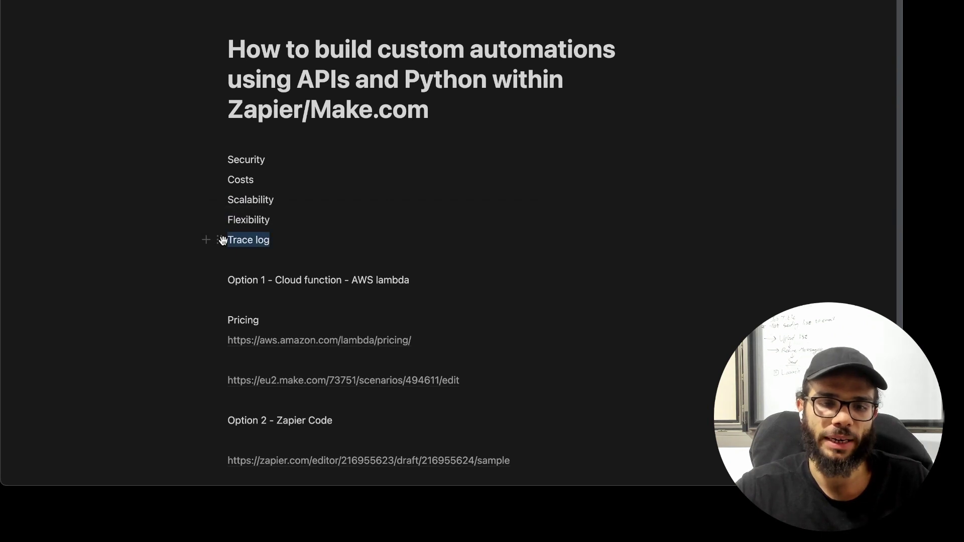
left_click(344, 237)
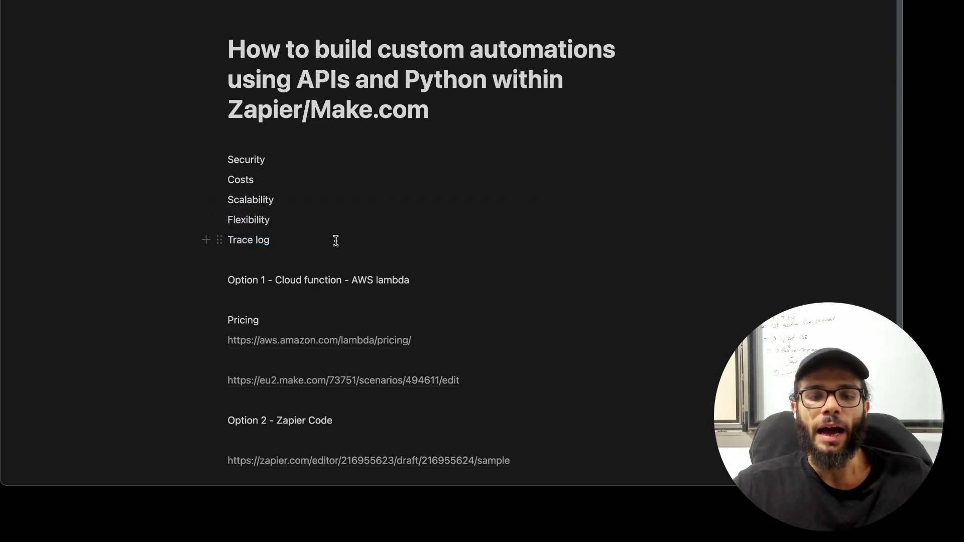
Highlight and review the "Option 1 - Cloud function - AWS lambda" line in the notes
left_click_drag(236, 280, 424, 282)
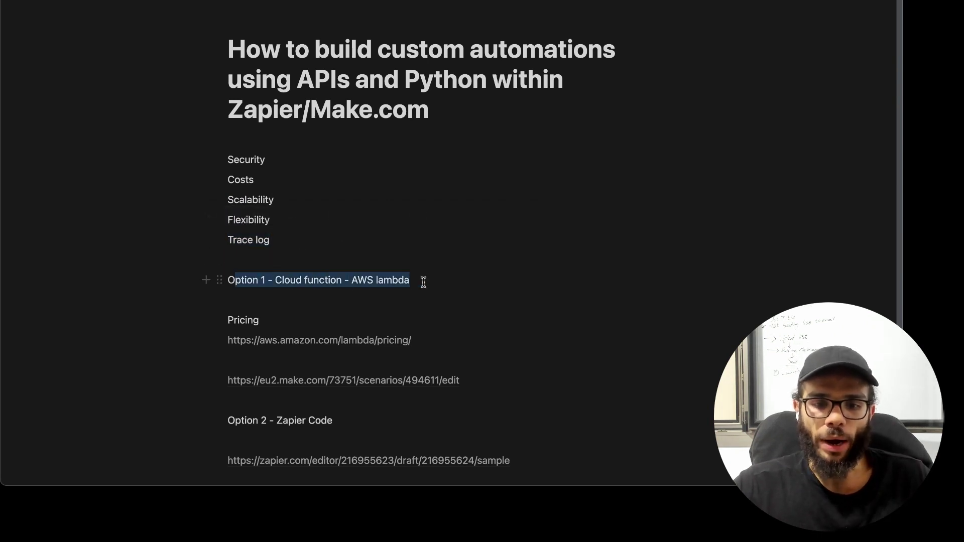
left_click(423, 281)
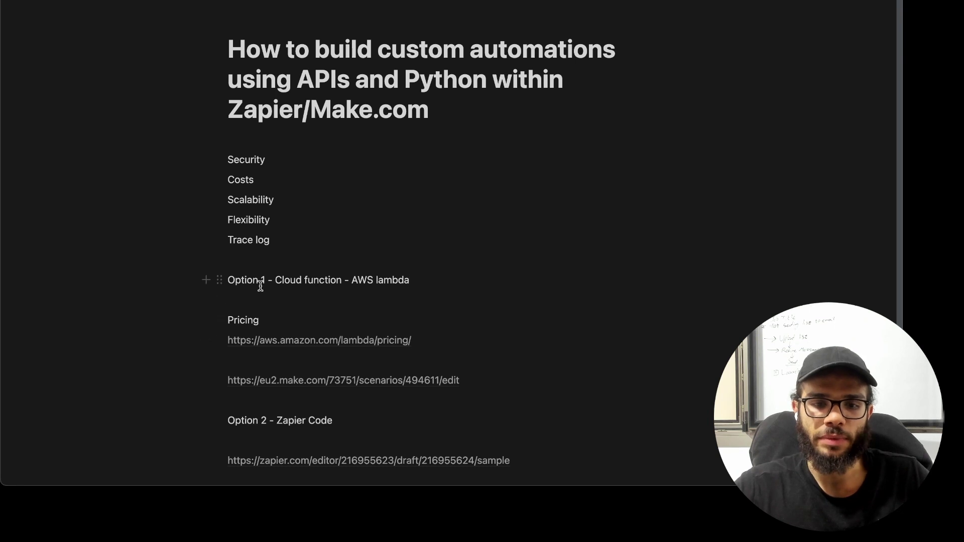
double_click(298, 279)
left_click(429, 281)
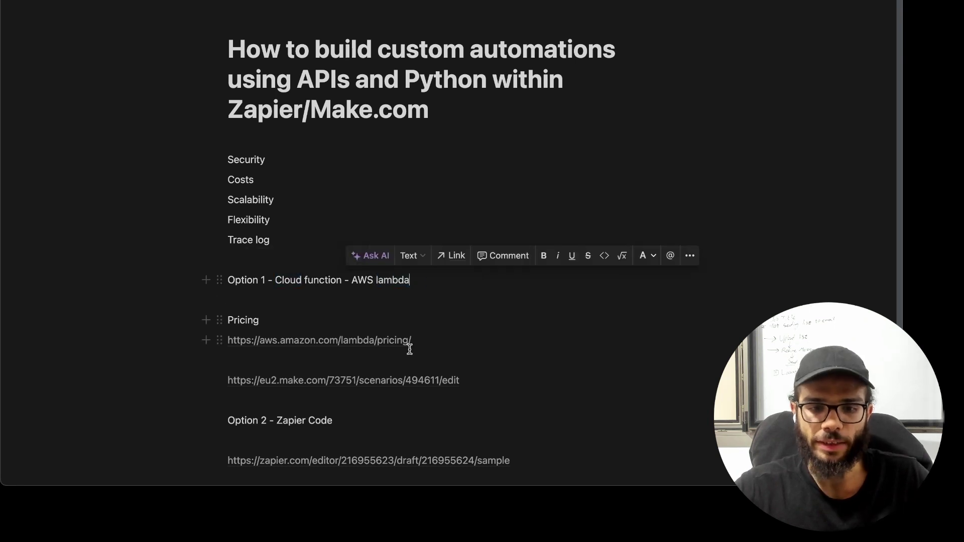
Open the AWS Lambda pricing link from the notes and examine the x86 duration price for the first usage tier
left_click(377, 342)
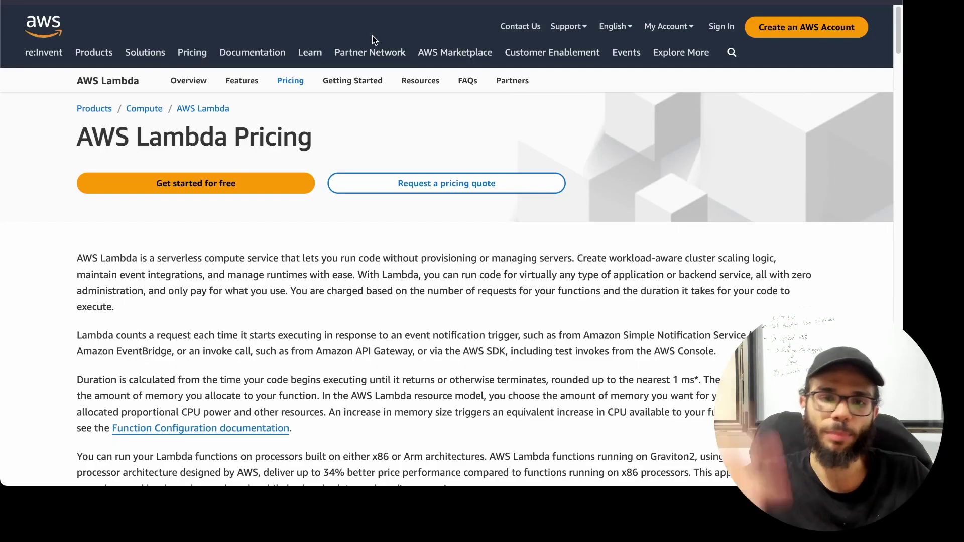
scroll(387, 138, "down", 3)
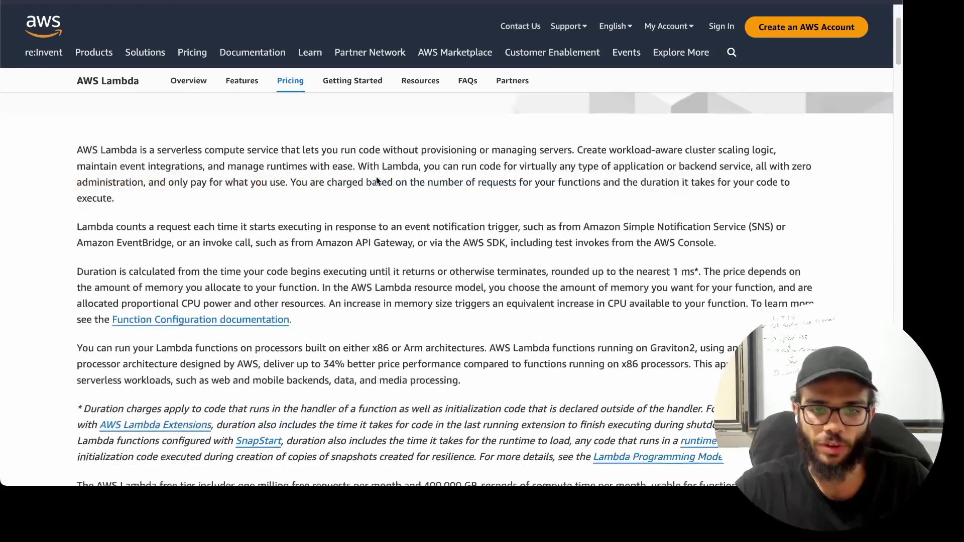
scroll(392, 191, "down", 8)
scroll(392, 192, "down", 5)
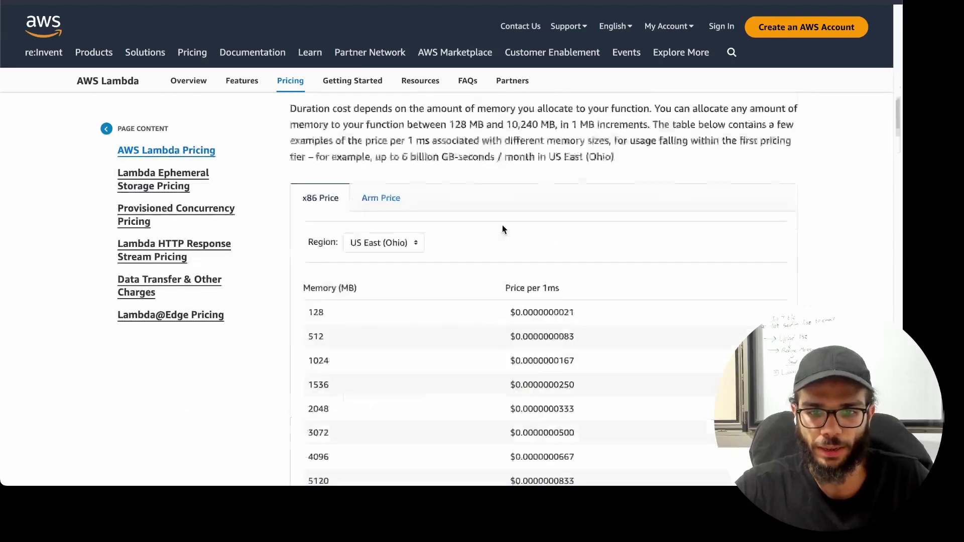
scroll(711, 191, "down", 1)
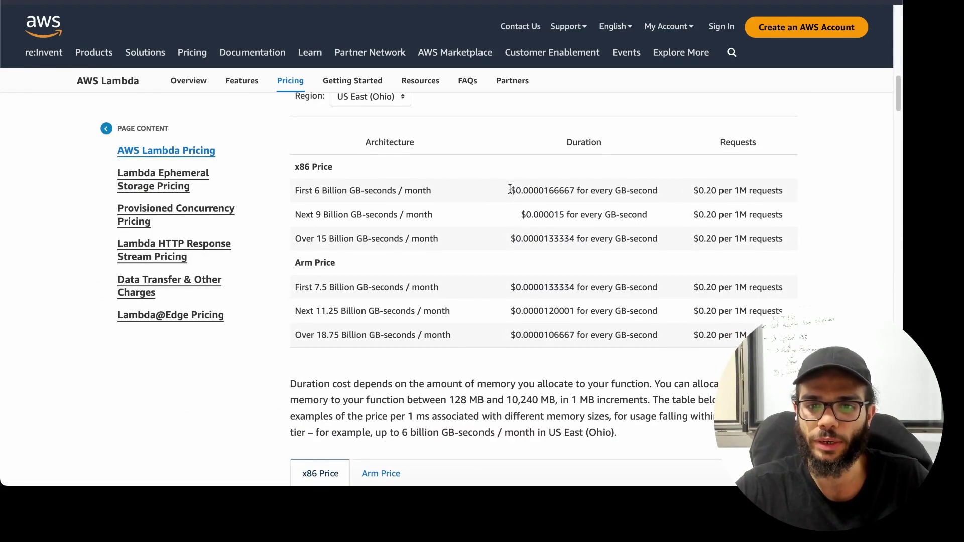
left_click_drag(510, 189, 660, 191)
left_click(550, 195)
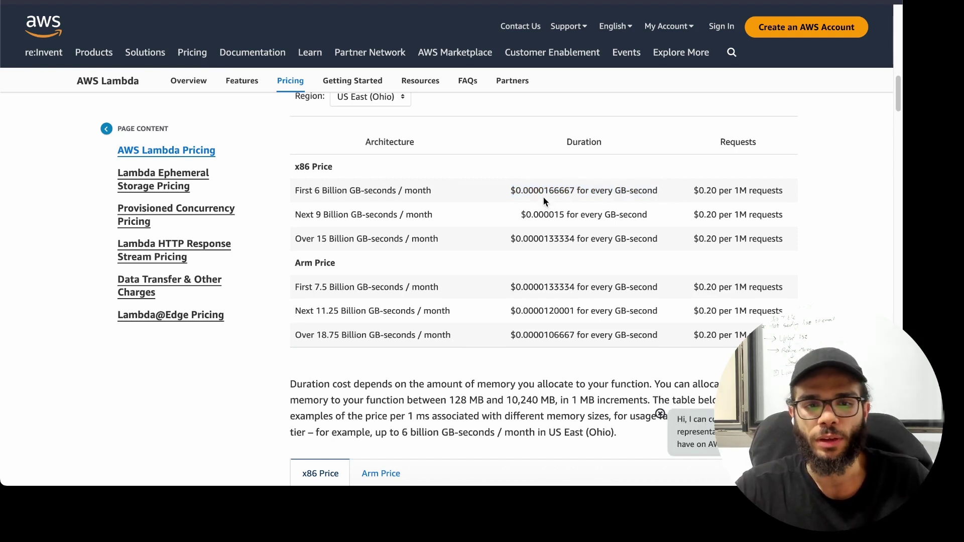
Return to the notes document and review the "Option 2 - Zapier Code" line
key("super+Tab")
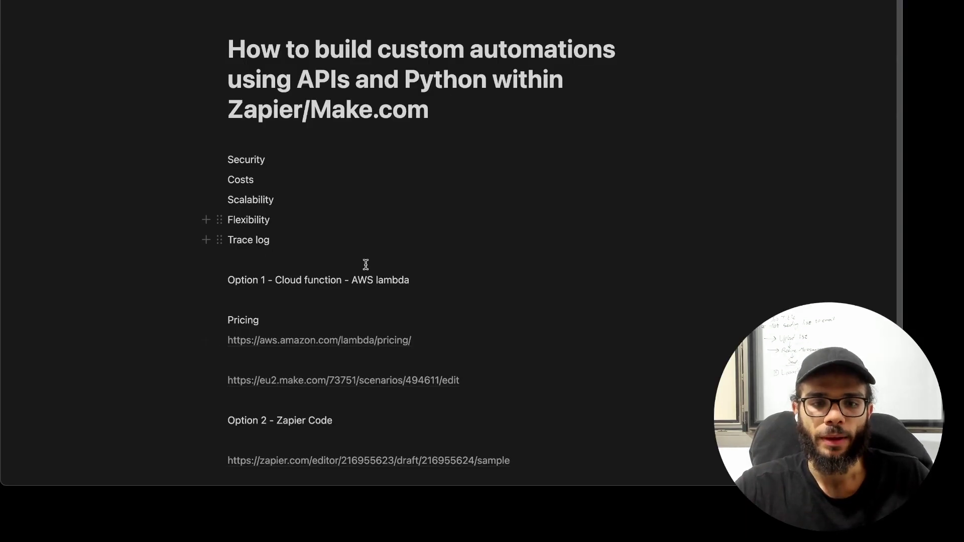
scroll(351, 274, "down", 1)
scroll(304, 257, "down", 1)
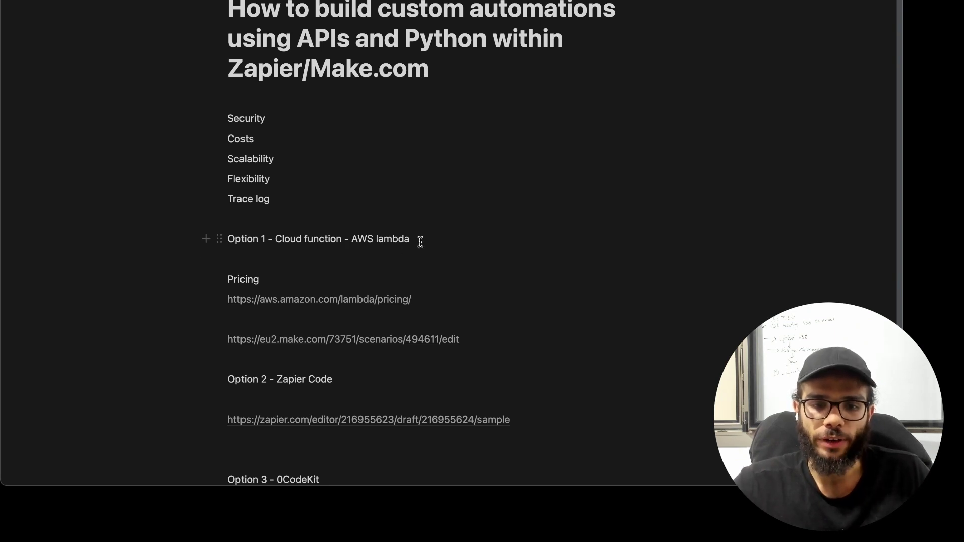
left_click_drag(226, 379, 330, 384)
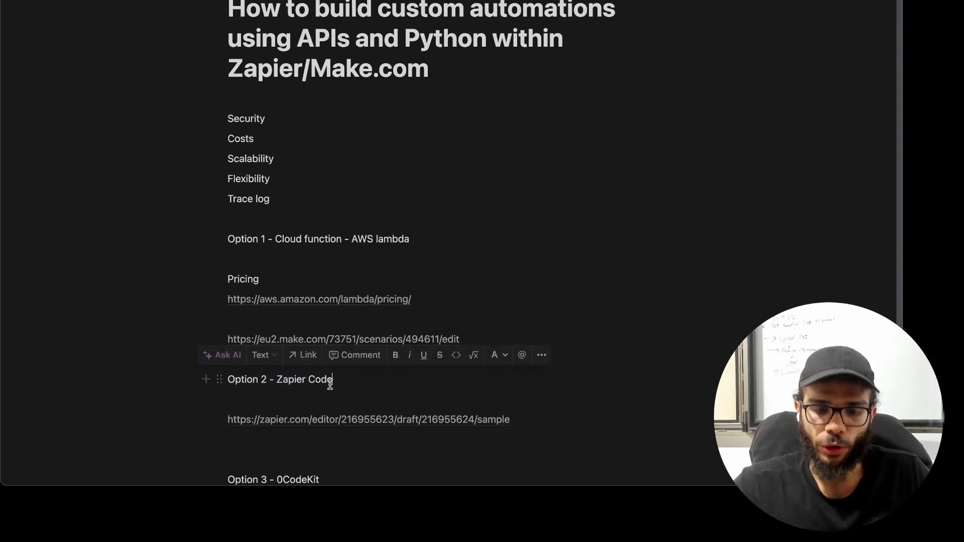
left_click(340, 379)
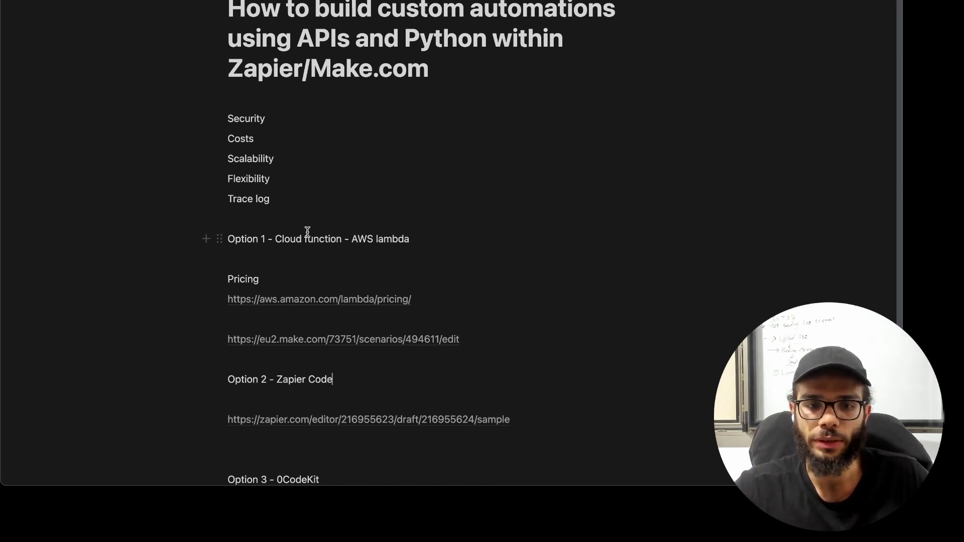
Switch to the Make scenario, open the HTTP module's settings and review its endpoint URL and request content
left_click(272, 1)
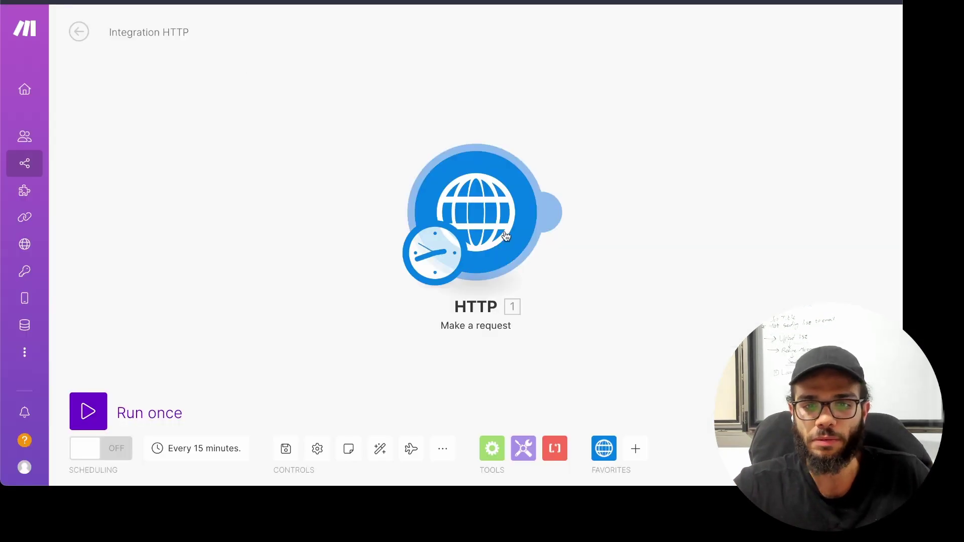
left_click(528, 216)
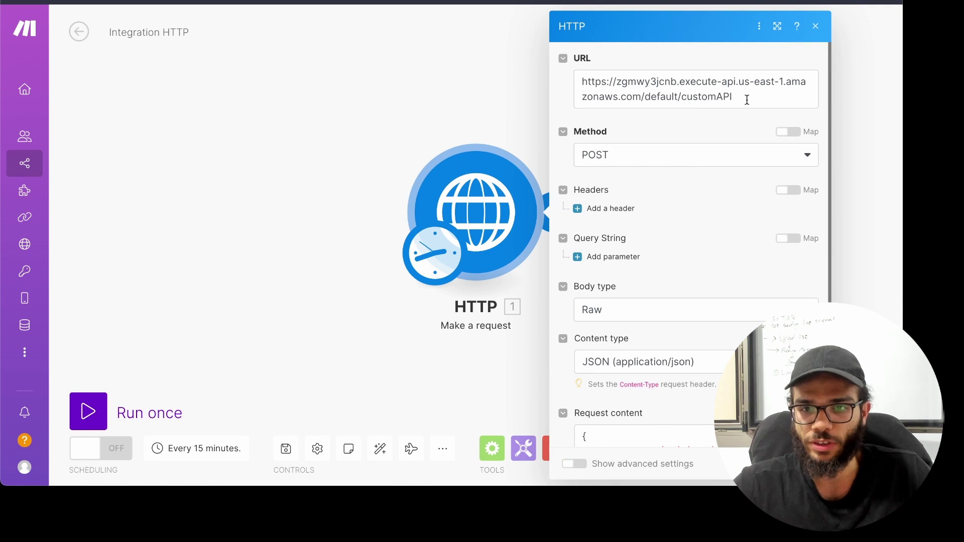
left_click_drag(747, 97, 577, 86)
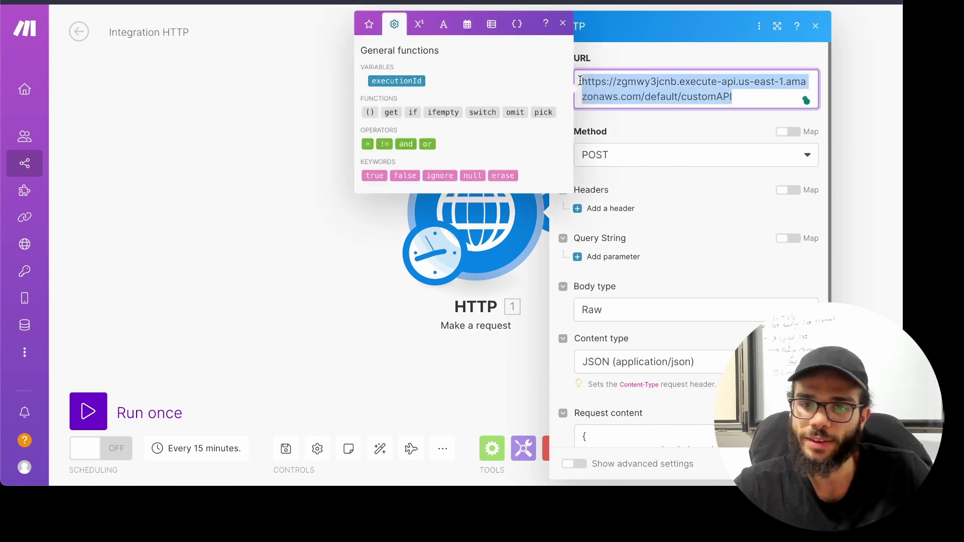
left_click(721, 85)
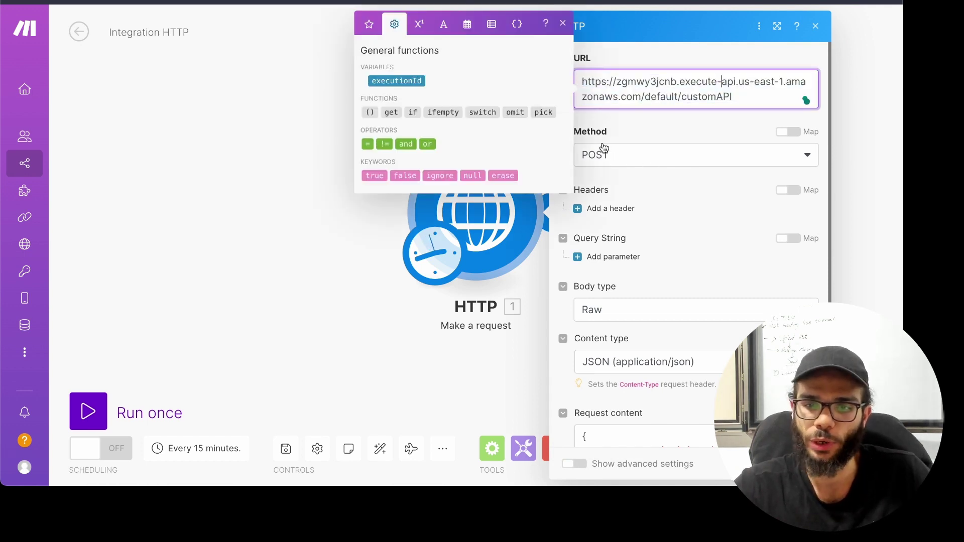
scroll(648, 241, "down", 1)
scroll(655, 289, "down", 4)
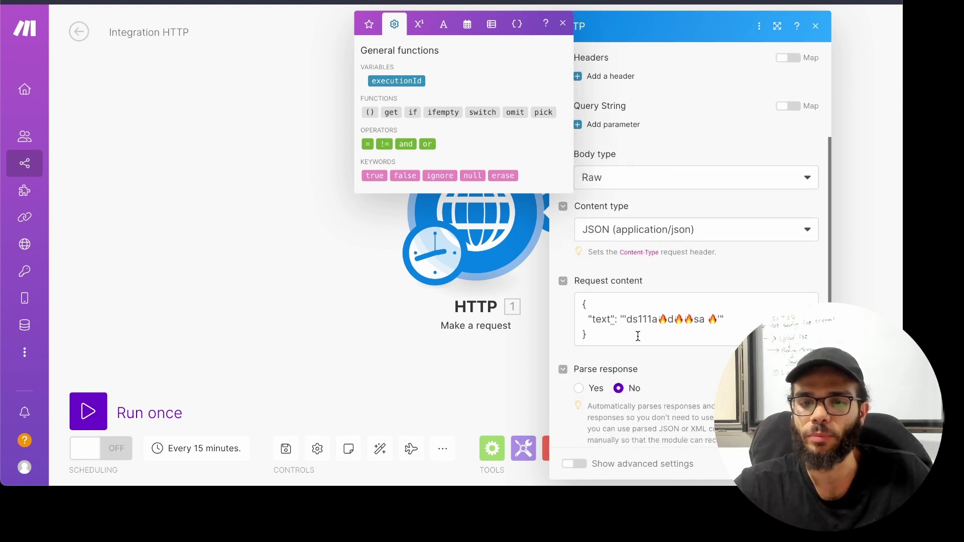
left_click(605, 336)
scroll(652, 257, "up", 5)
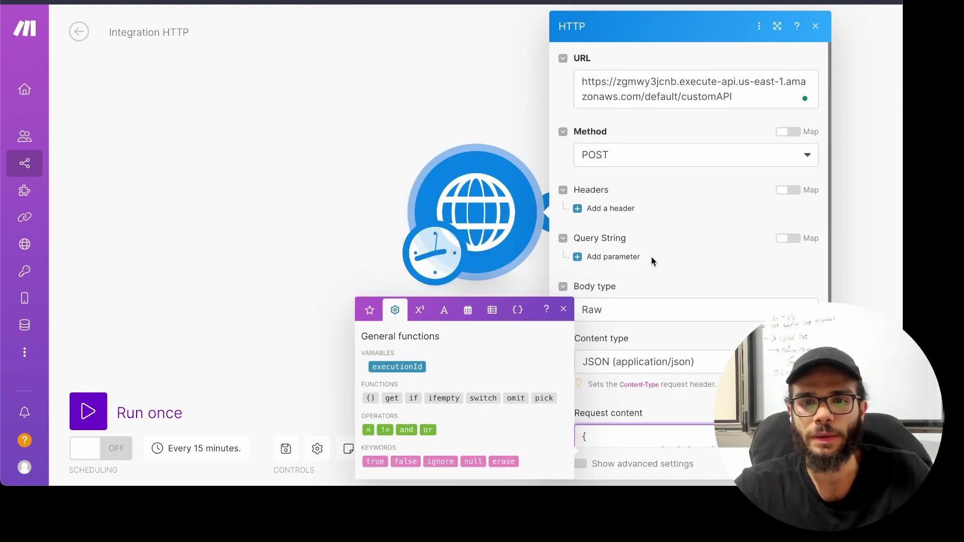
left_click(659, 269)
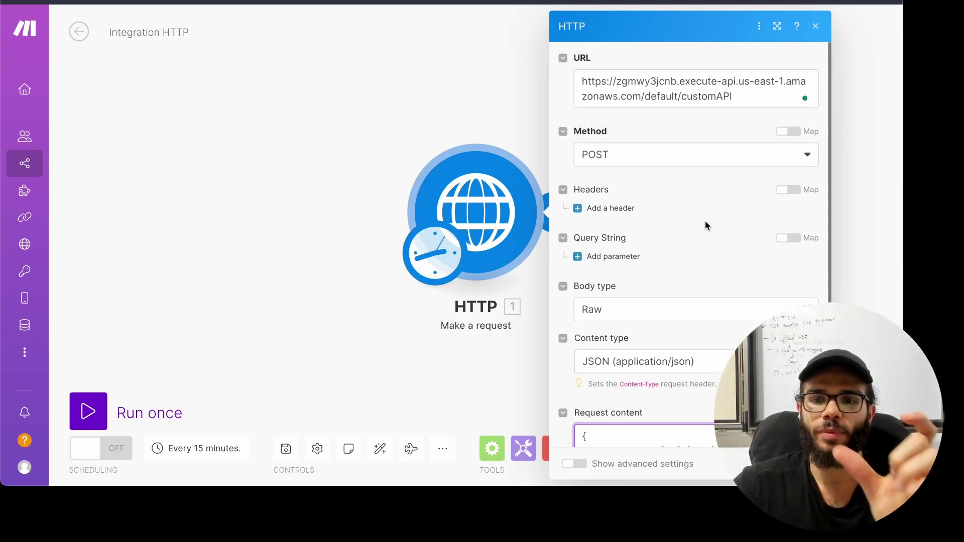
Examine the text value sent in the HTTP module's JSON request content
scroll(705, 221, "down", 4)
scroll(696, 207, "up", 3)
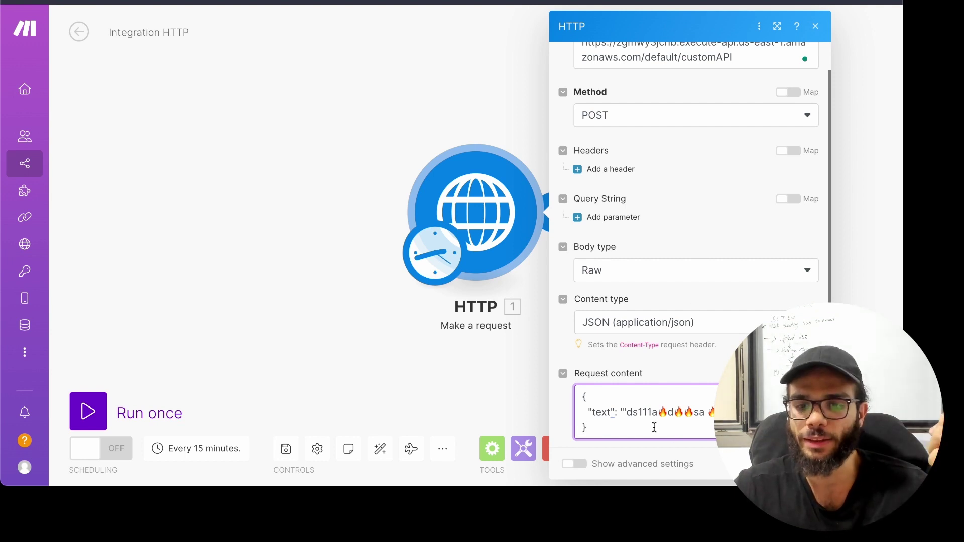
left_click_drag(626, 412, 713, 408)
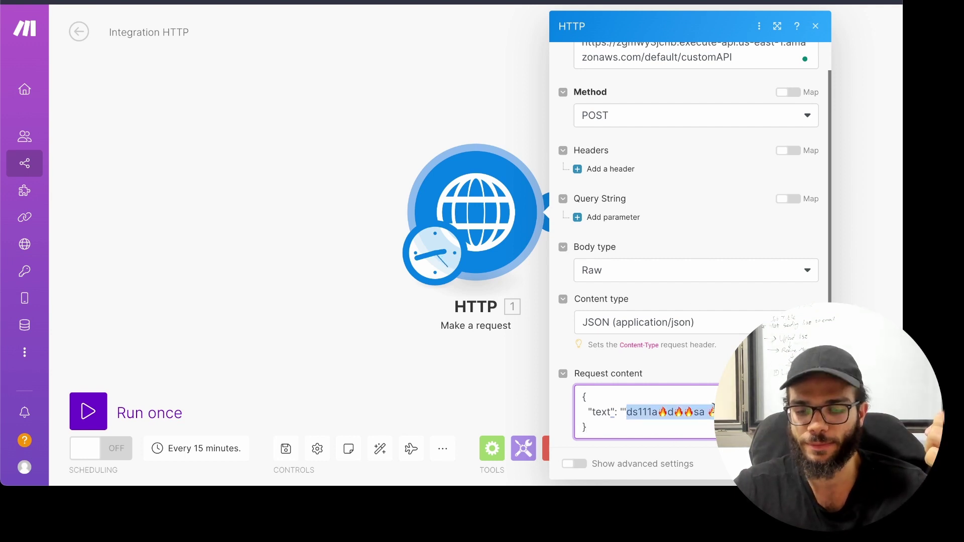
left_click(650, 391)
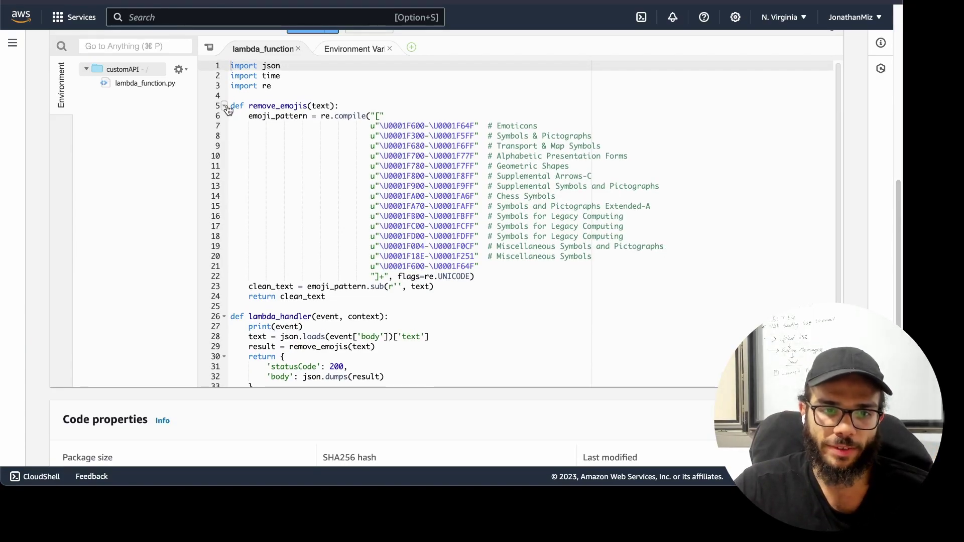
Switch to the customAPI code in AWS Lambda, review the remove_emojis definition and collapse that function
left_click_drag(271, 107, 364, 109)
left_click(363, 108)
left_click(224, 106)
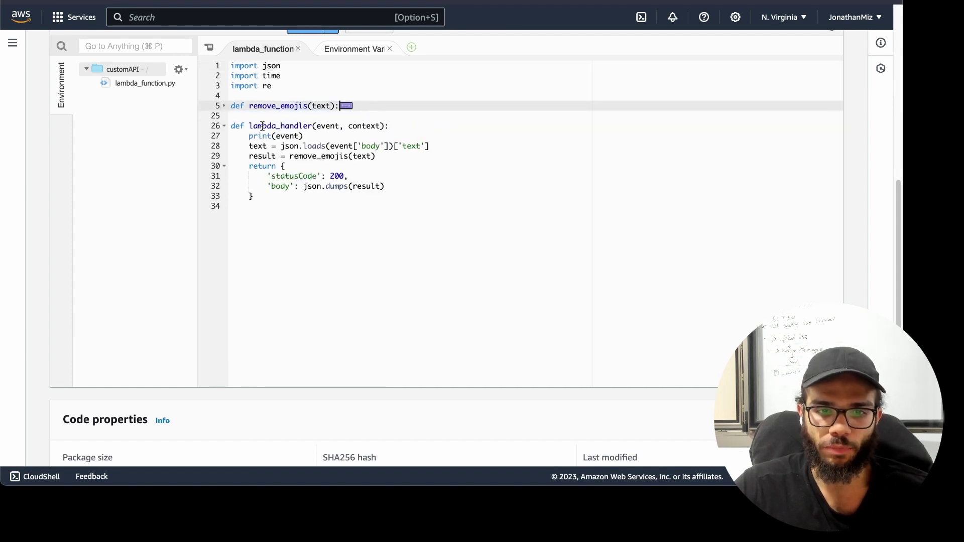
Examine the lambda_handler lines that load the body text, return the JSON result and call remove_emojis
left_click(326, 127)
left_click_drag(443, 146, 250, 146)
left_click(491, 149)
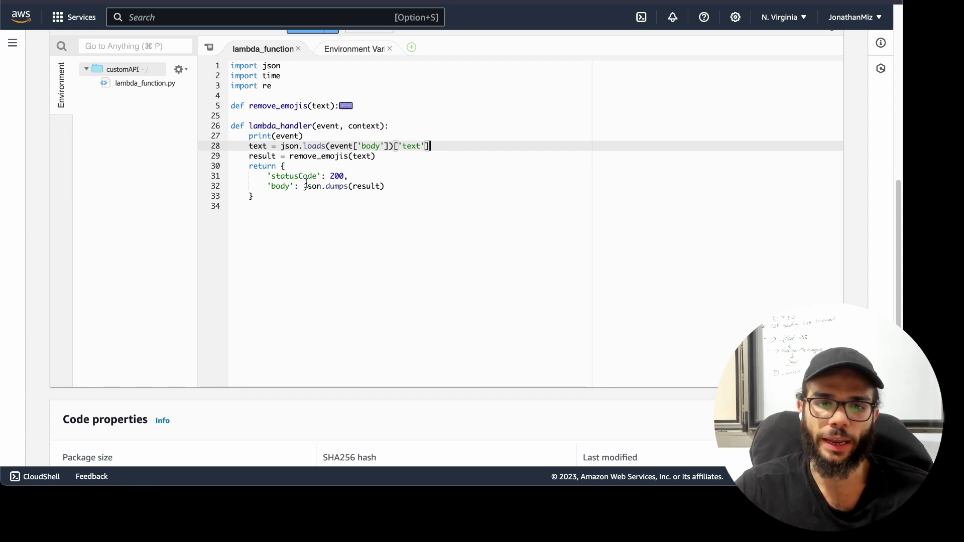
left_click_drag(304, 186, 438, 181)
double_click(333, 158)
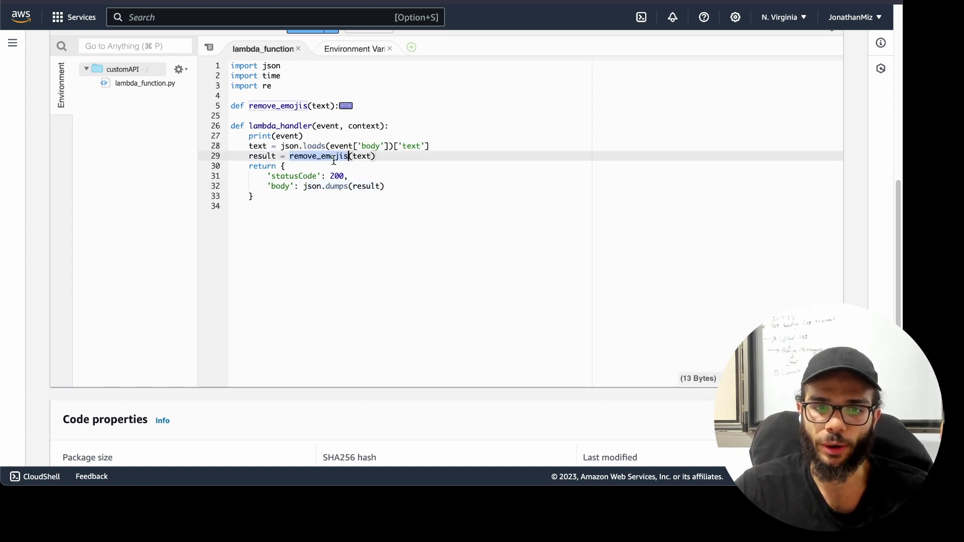
Review the customAPI function's overview diagram and its lambda_handler code
left_click(424, 162)
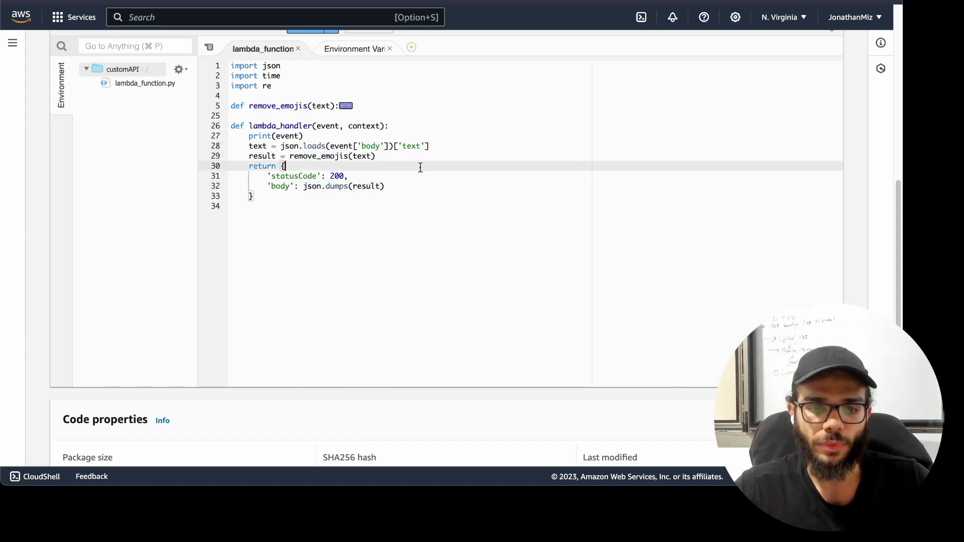
scroll(351, 201, "up", 5)
scroll(261, 171, "up", 3)
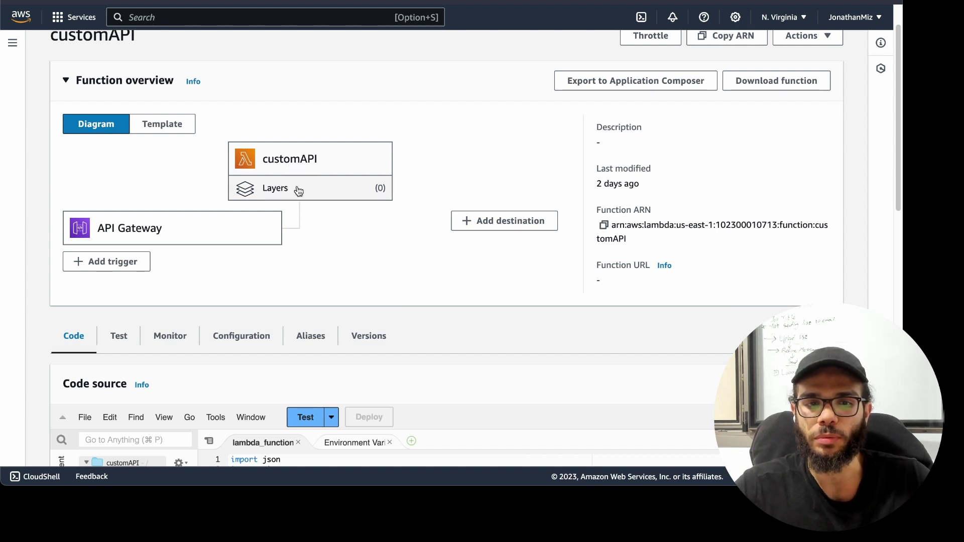
scroll(301, 185, "down", 5)
left_click_drag(253, 363, 222, 222)
left_click(338, 239)
scroll(301, 241, "up", 6)
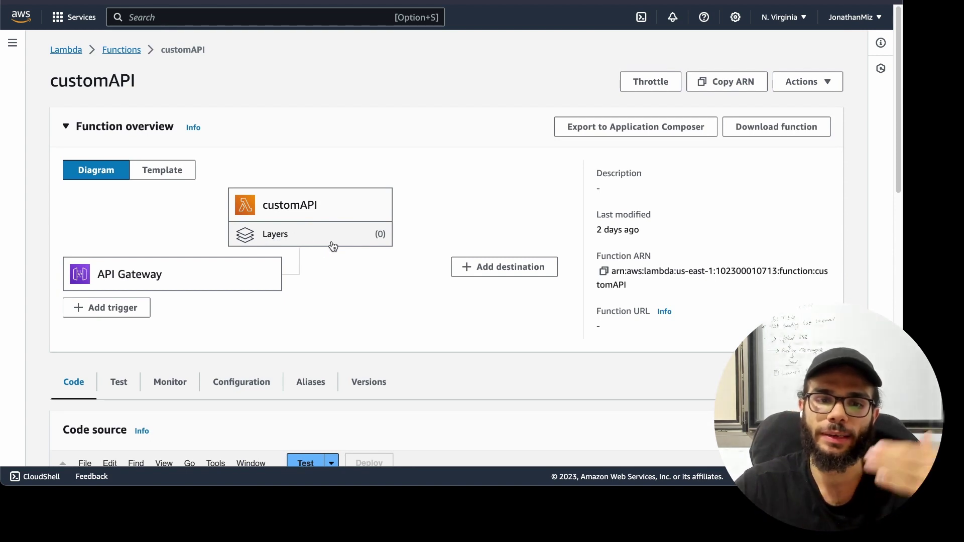
Examine the import lines for json, time and re at the start of the customAPI code
scroll(321, 247, "down", 3)
left_click(304, 402)
left_click_drag(304, 402, 216, 386)
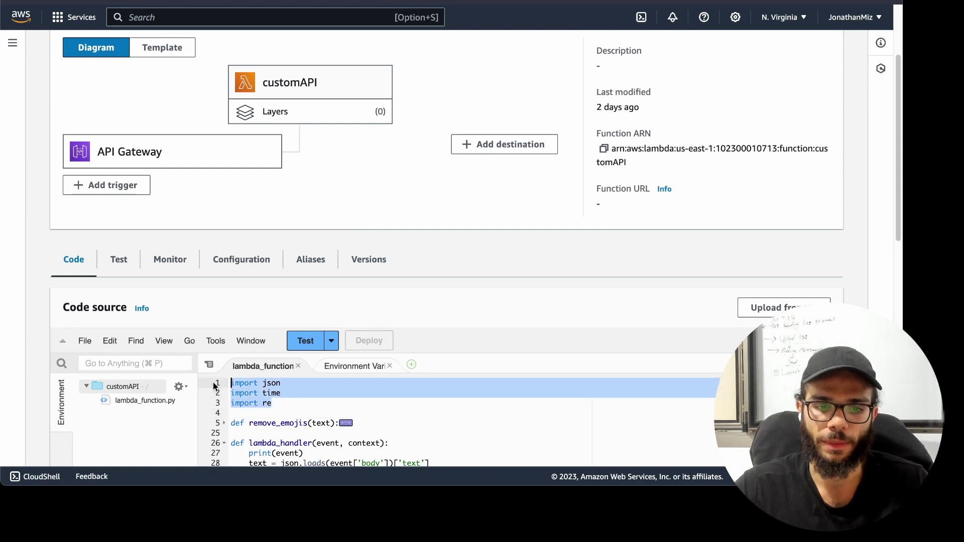
left_click(306, 401)
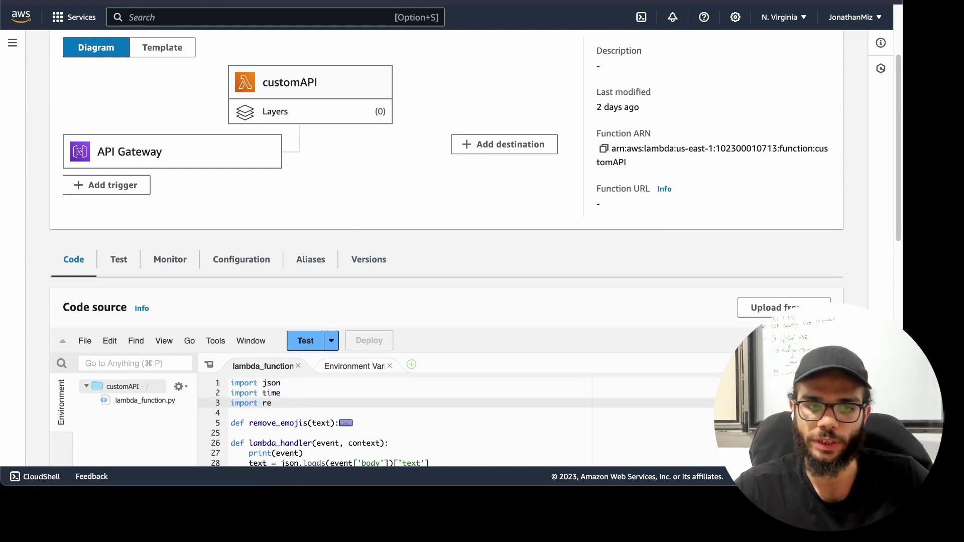
Open the customAPI function's API Gateway trigger, expand its details and highlight the API endpoint URL
scroll(303, 225, "up", 3)
scroll(374, 200, "down", 5)
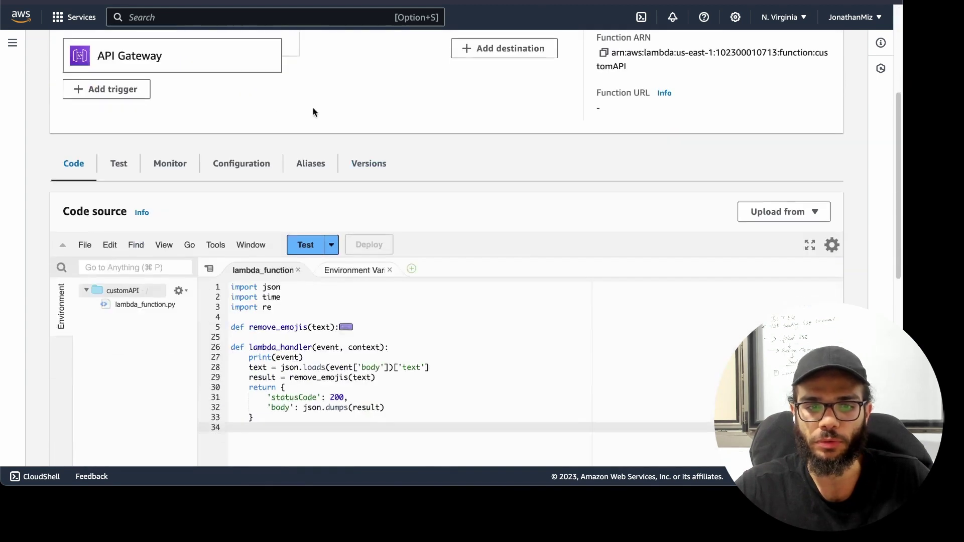
scroll(312, 107, "up", 1)
left_click(159, 70)
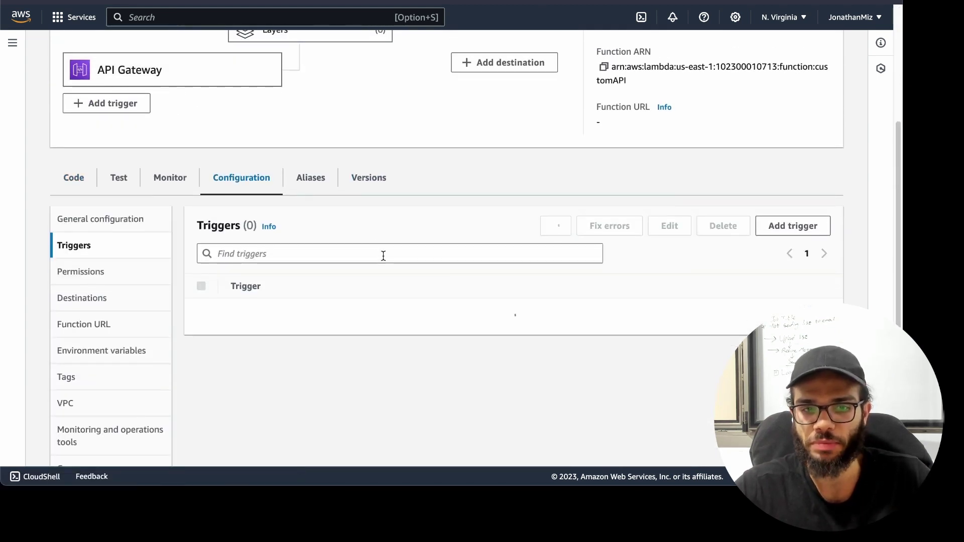
scroll(412, 267, "down", 1)
scroll(321, 301, "down", 1)
left_click(296, 295)
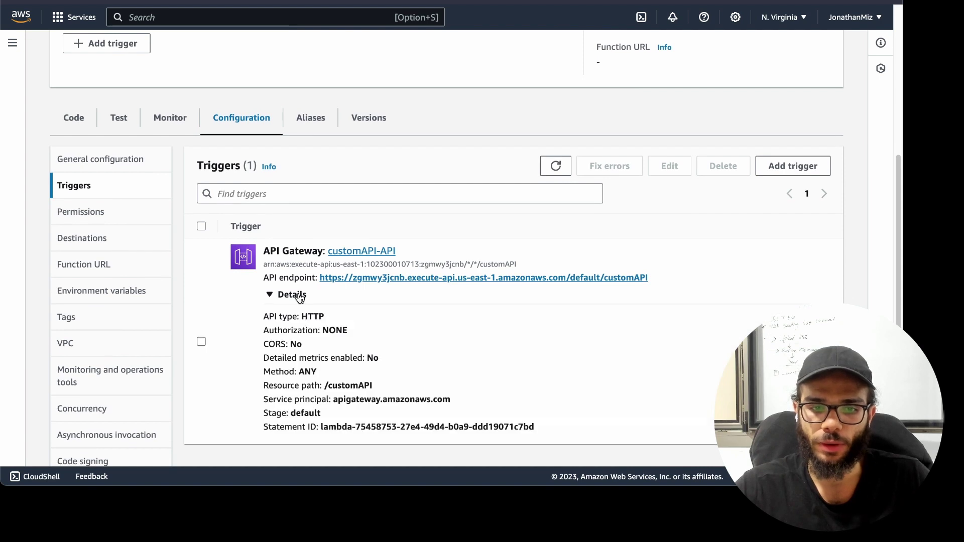
scroll(300, 298, "down", 2)
left_click_drag(648, 177, 318, 171)
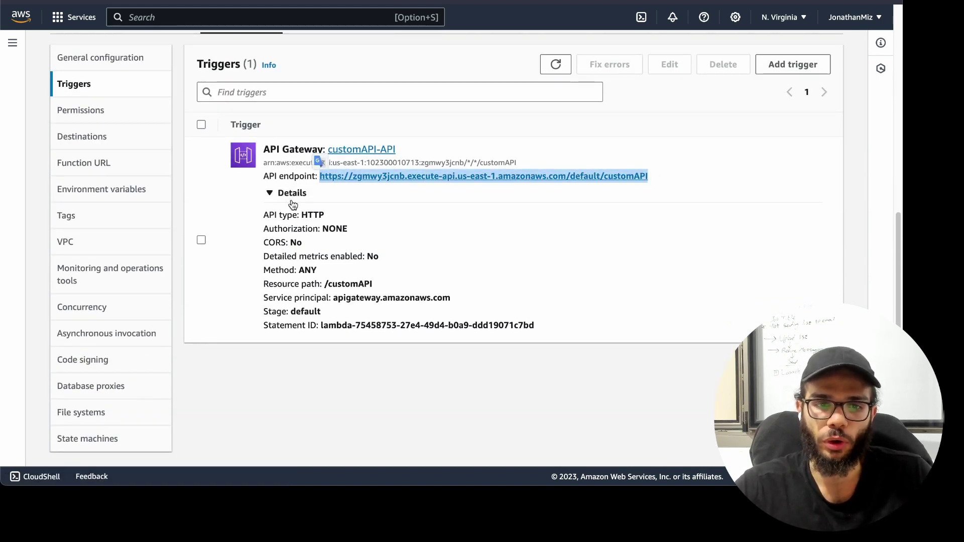
Switch to the Make HTTP module, the Zapier Python step and back to the customAPI overview in AWS Lambda to compare the setups
key("super+Tab")
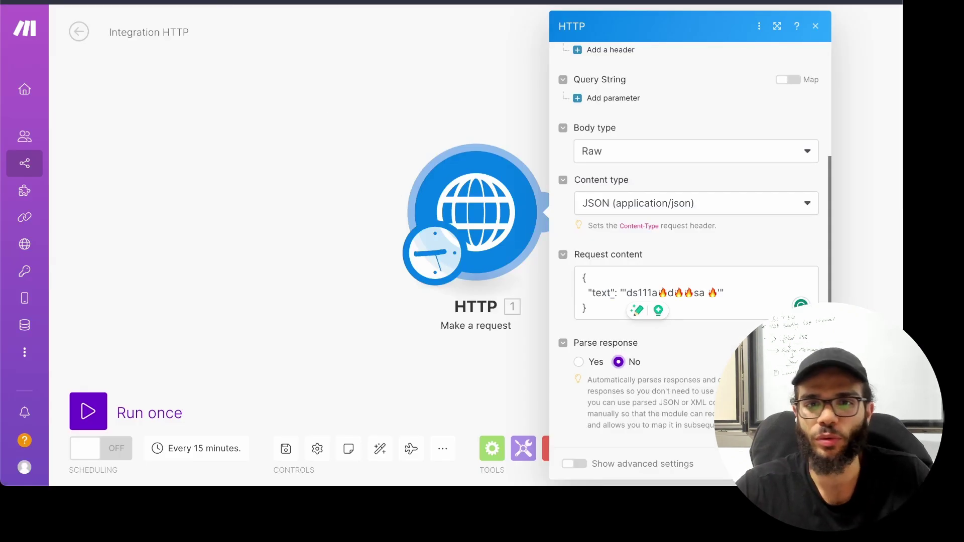
key("super+Tab")
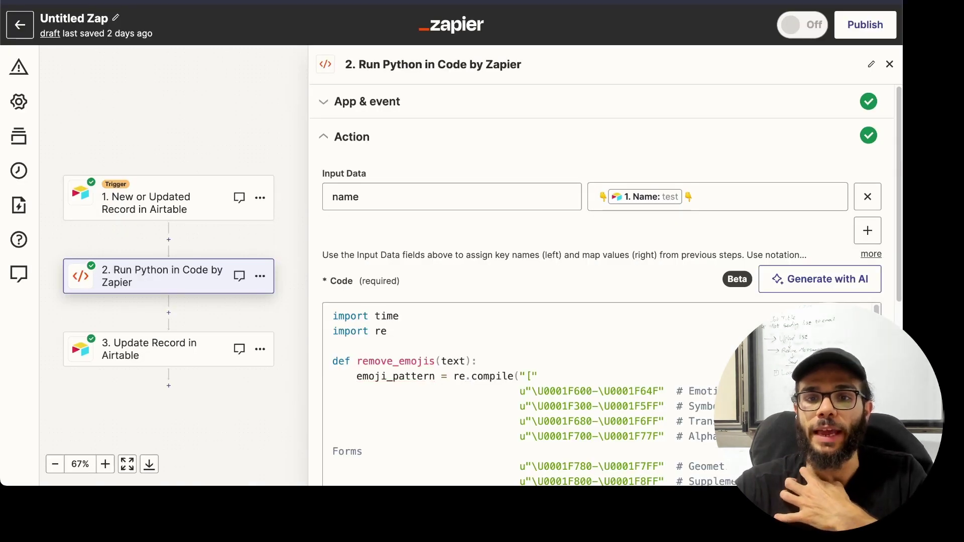
key("super+Tab")
scroll(161, 149, "up", 3)
scroll(263, 150, "up", 2)
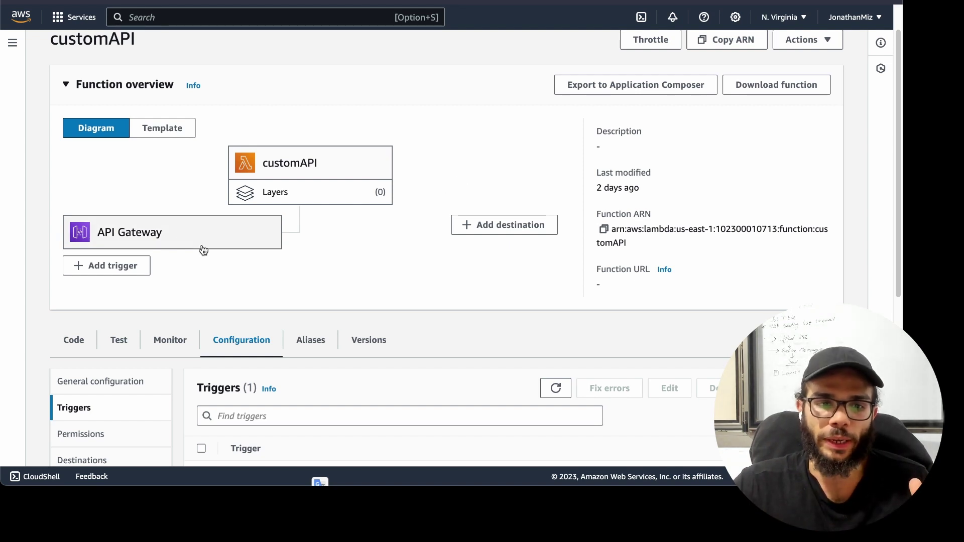
View the form for adding a trigger to customAPI, cancel it and return to the existing API Gateway trigger
left_click(129, 275)
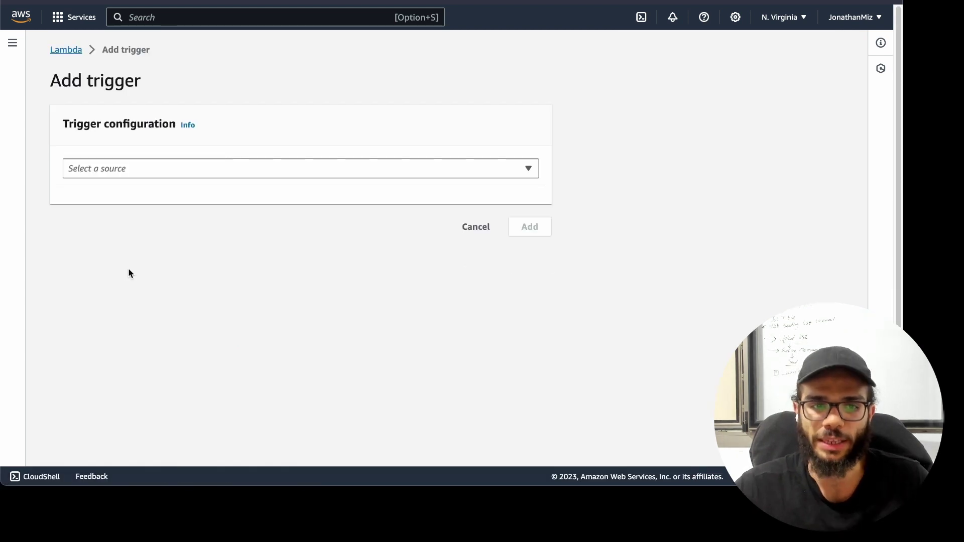
left_click(457, 225)
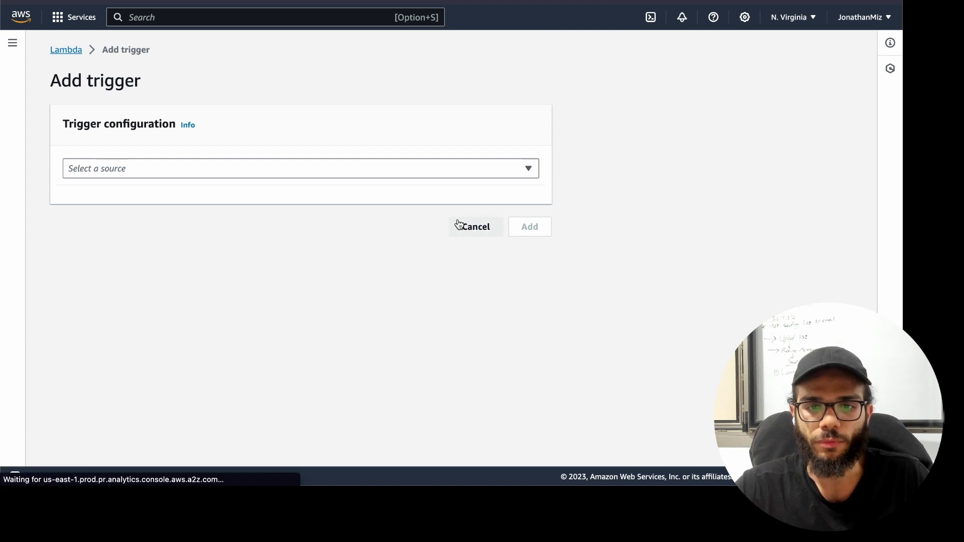
scroll(356, 137, "down", 2)
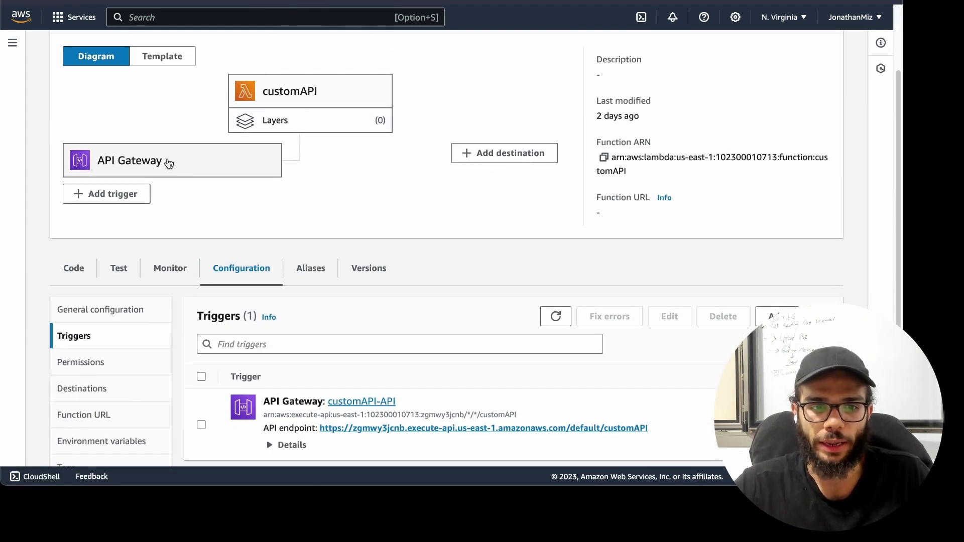
scroll(545, 327, "down", 2)
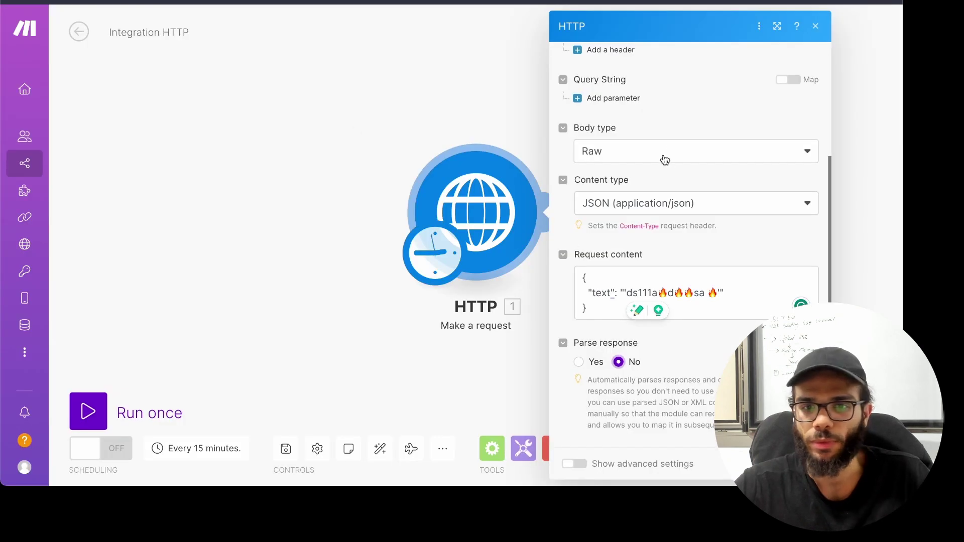
In the Make scenario, highlight and examine the text value in the HTTP module's request content
left_click(728, 287)
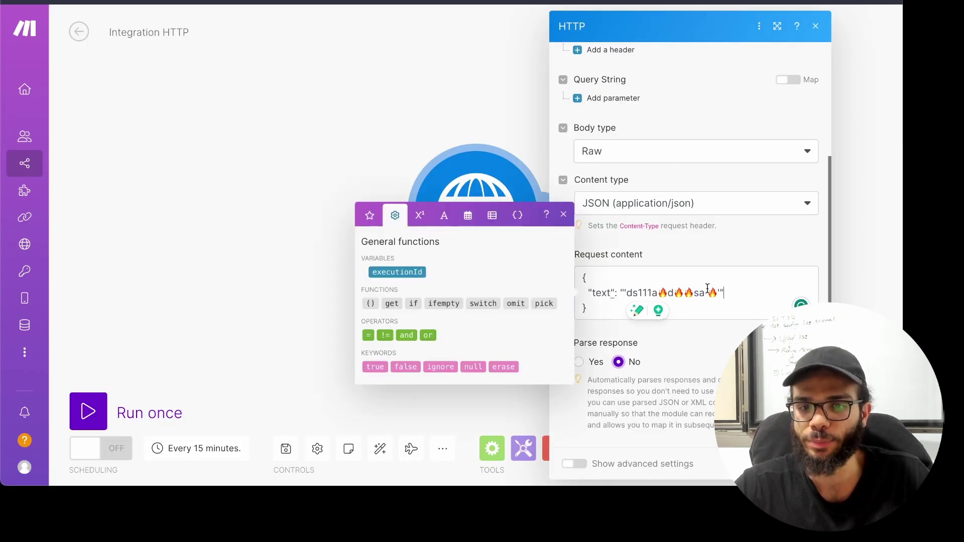
left_click_drag(726, 293, 618, 293)
left_click(740, 287)
left_click(678, 280)
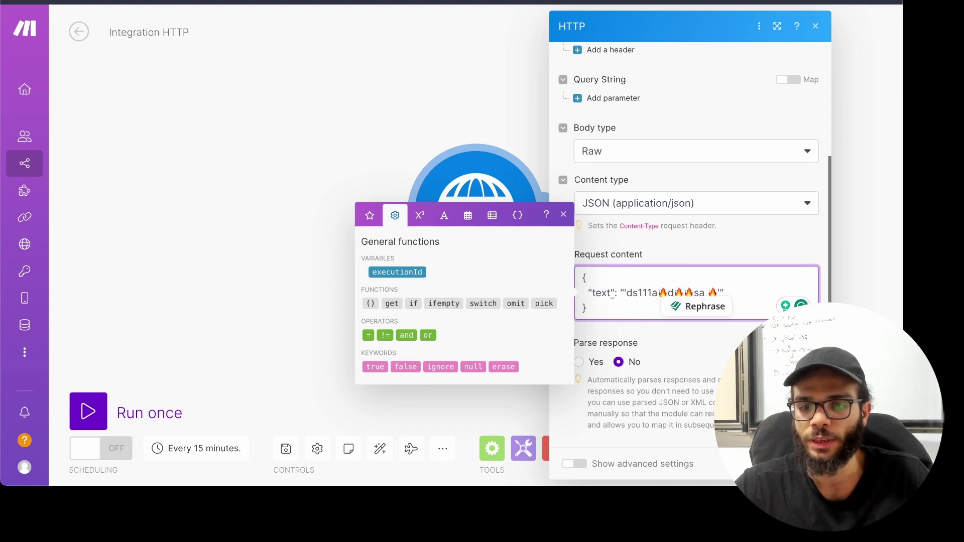
Close the HTTP settings, run only that module, and inspect the request content and returned Data value in its run results
key("Escape")
right_click(476, 206)
left_click(517, 234)
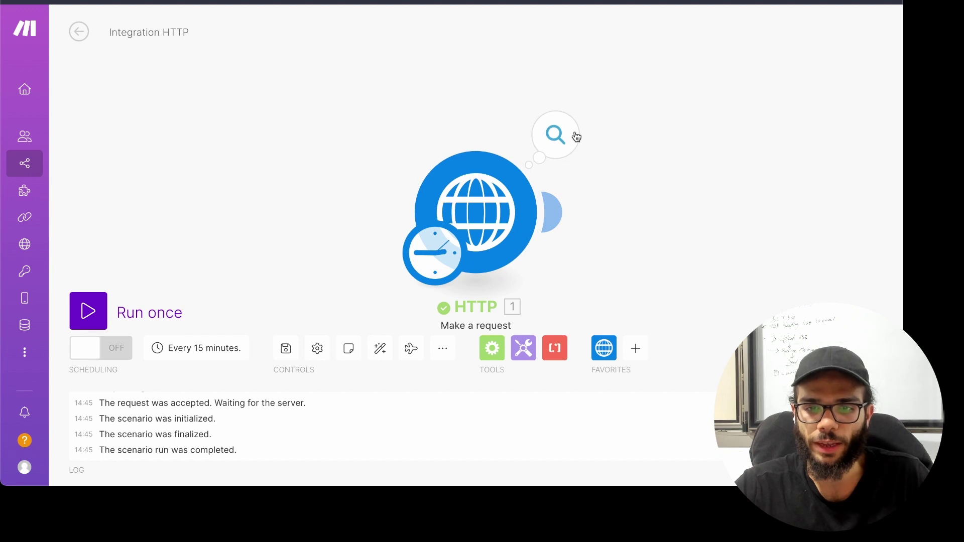
left_click(573, 136)
scroll(733, 291, "down", 2)
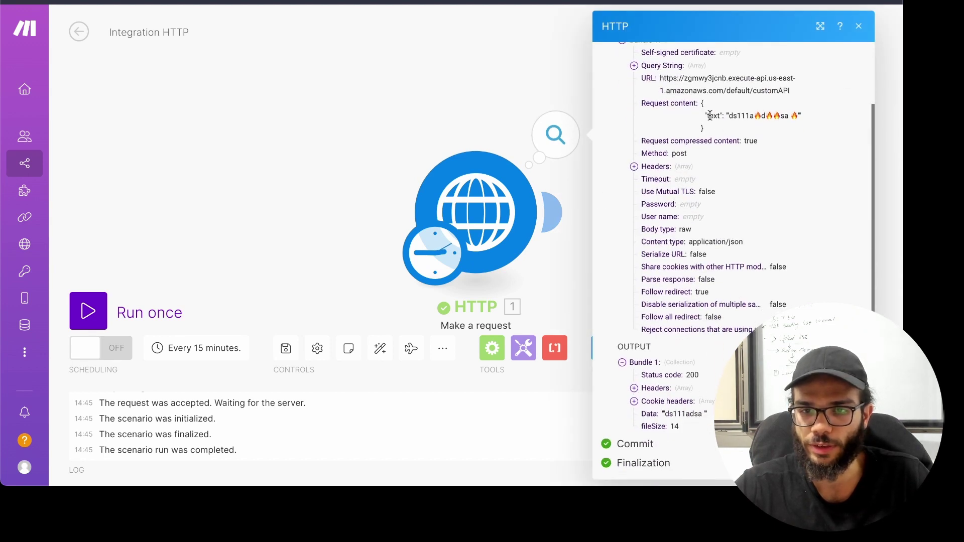
left_click_drag(666, 413, 704, 412)
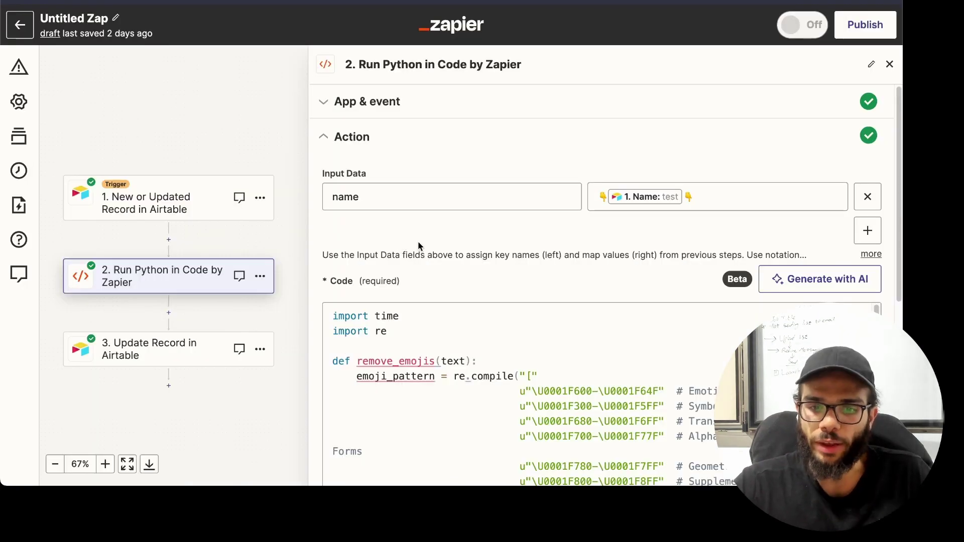
Switch to the Zapier Zap and review the remove_emojis code in the Run Python step
scroll(476, 223, "down", 3)
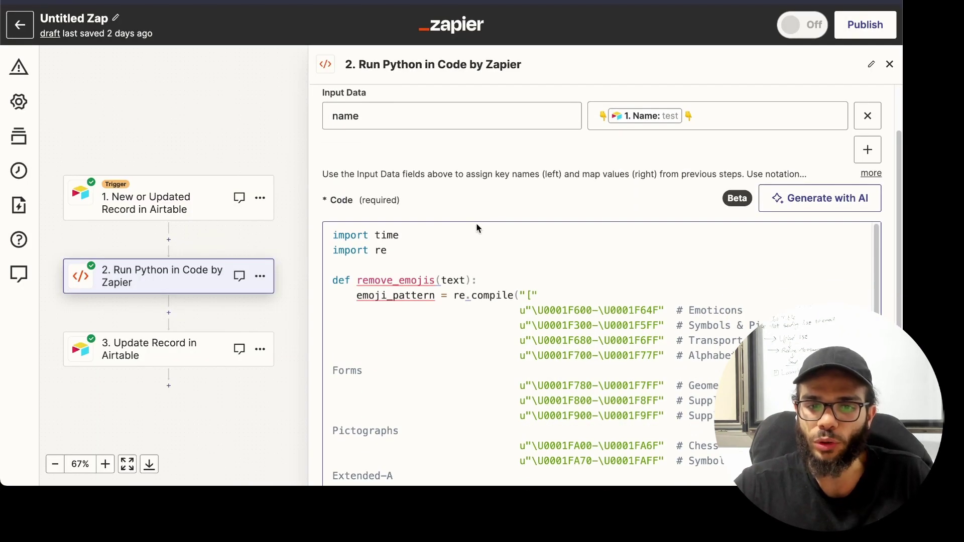
scroll(512, 210, "down", 5)
scroll(522, 218, "down", 3)
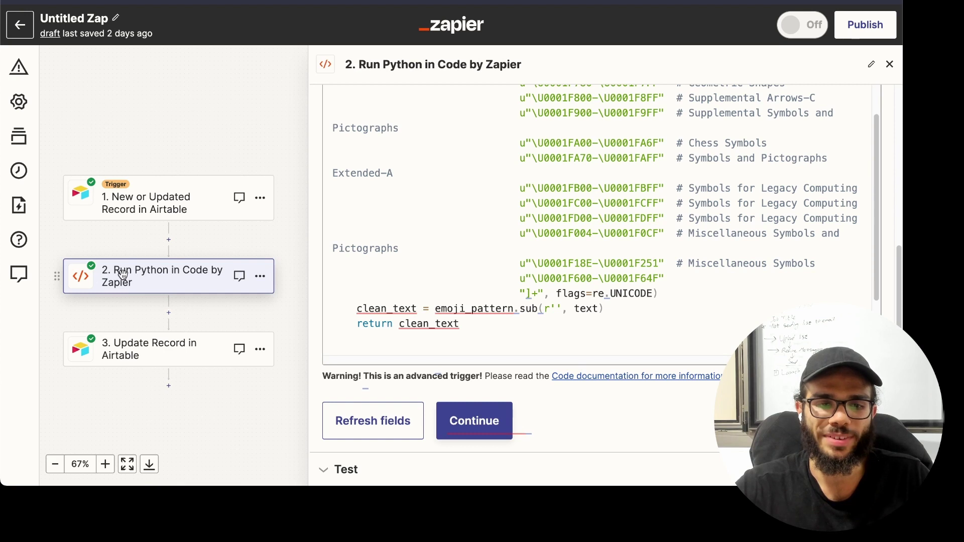
Add a Code by Zapier action after the Update Record step and view its Run Javascript and Run Python event options
left_click_drag(123, 274, 195, 280)
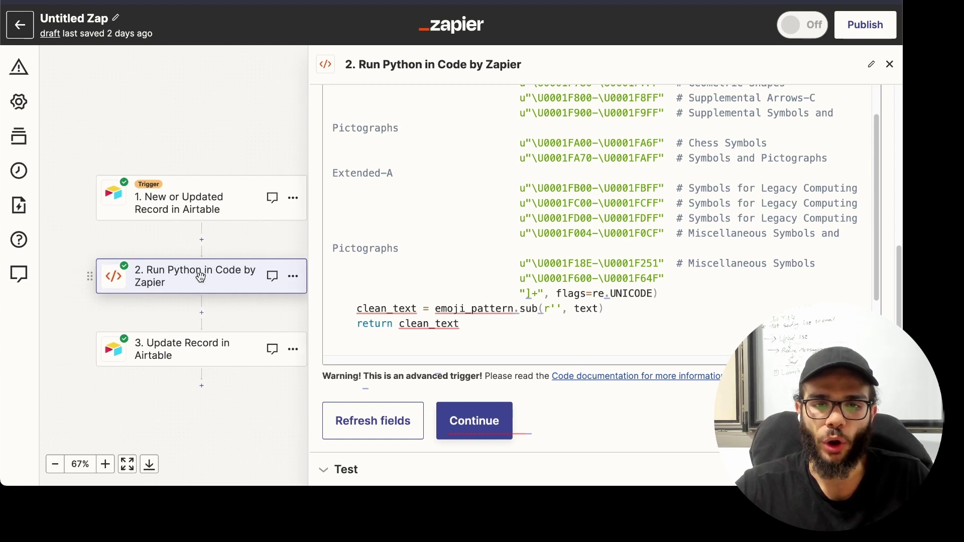
scroll(479, 209, "up", 3)
left_click(201, 387)
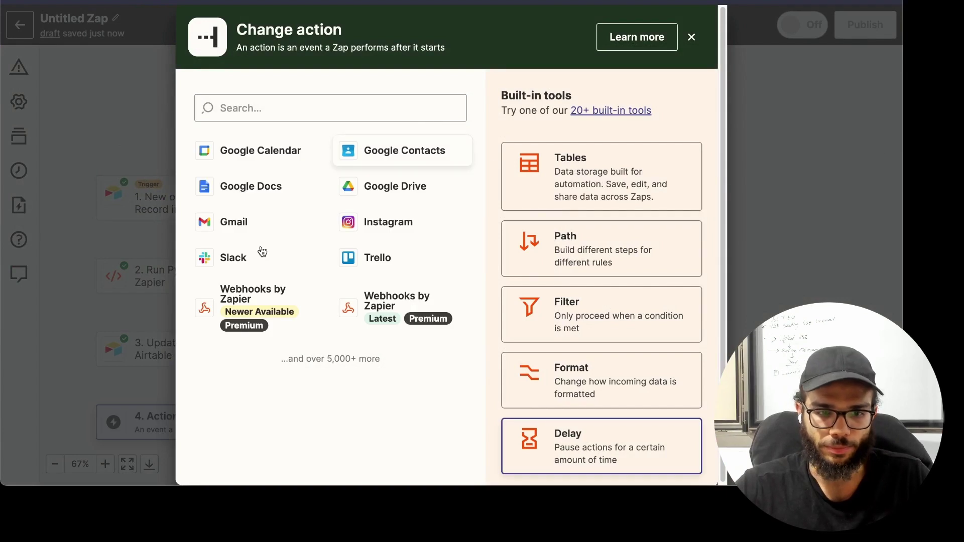
left_click(267, 115)
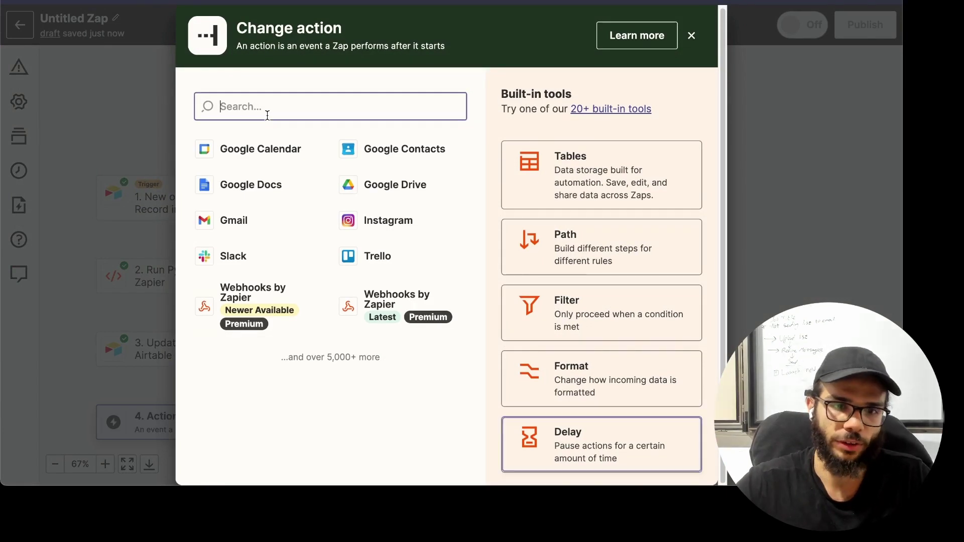
type("code")
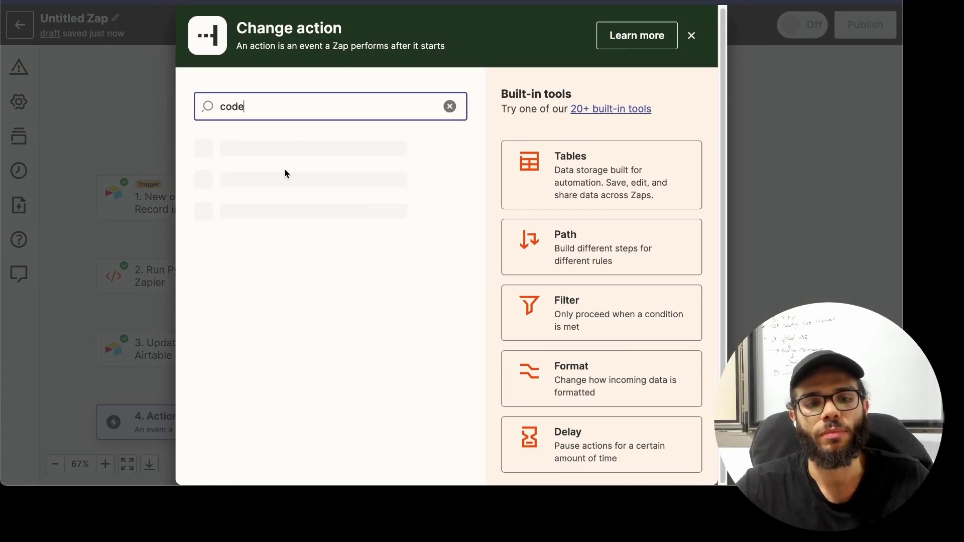
left_click(292, 156)
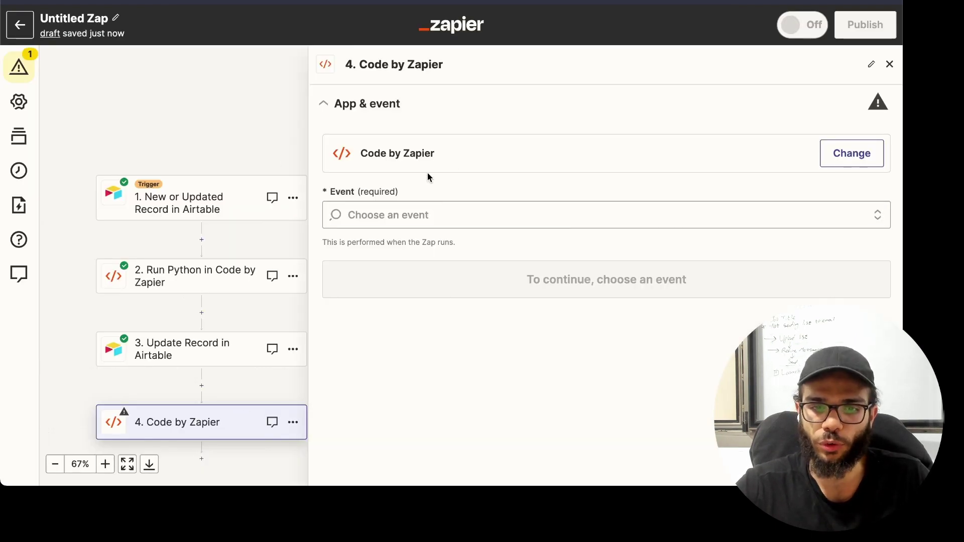
left_click(400, 216)
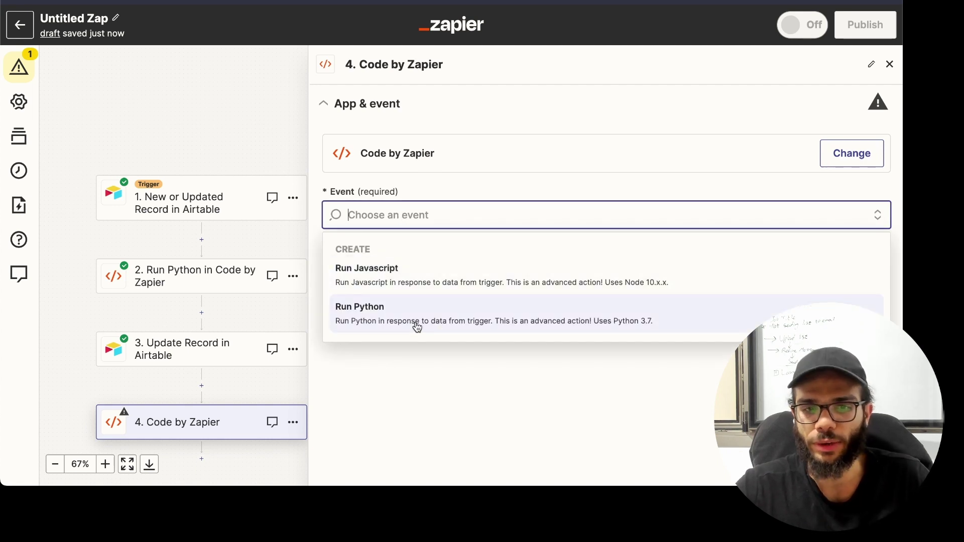
left_click(408, 412)
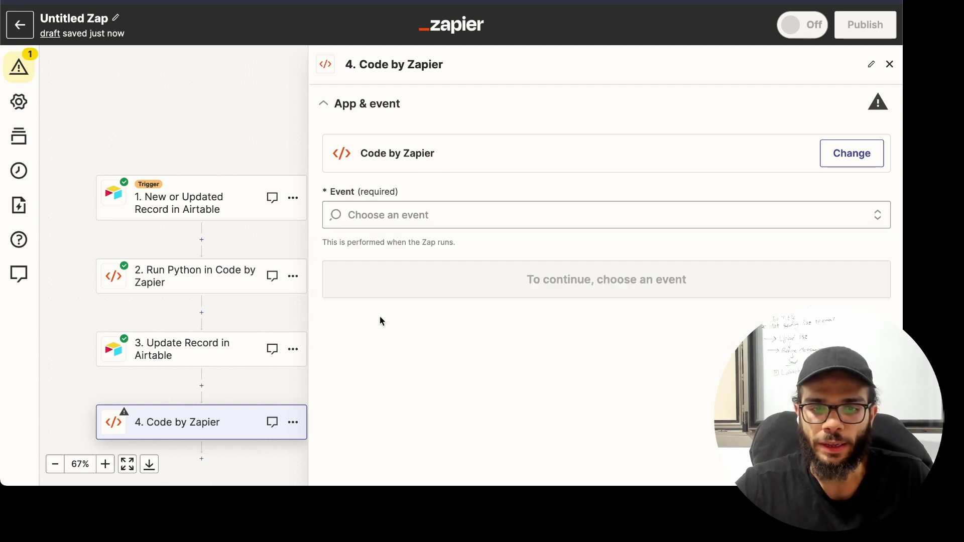
Delete the Code by Zapier action that follows the Update Record step
left_click(289, 423)
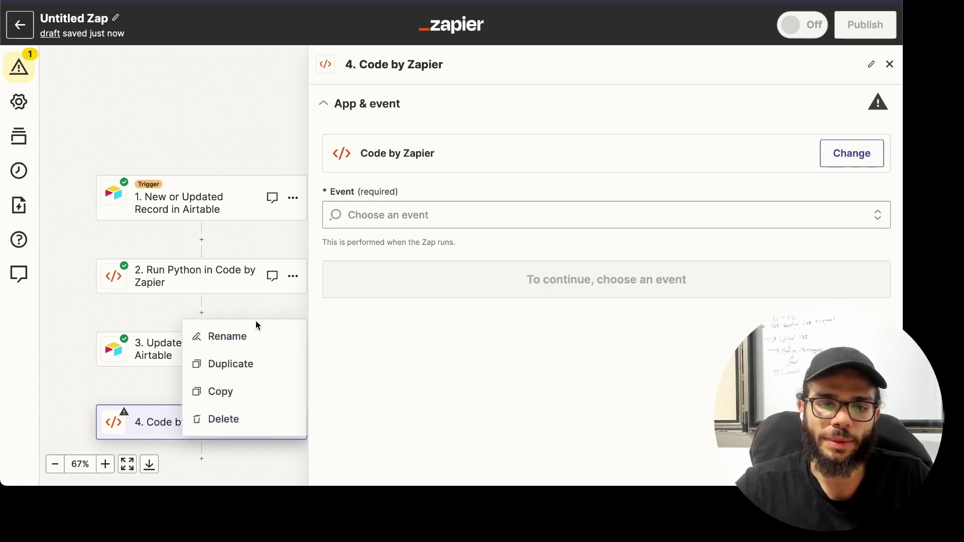
left_click(244, 425)
left_click(257, 427)
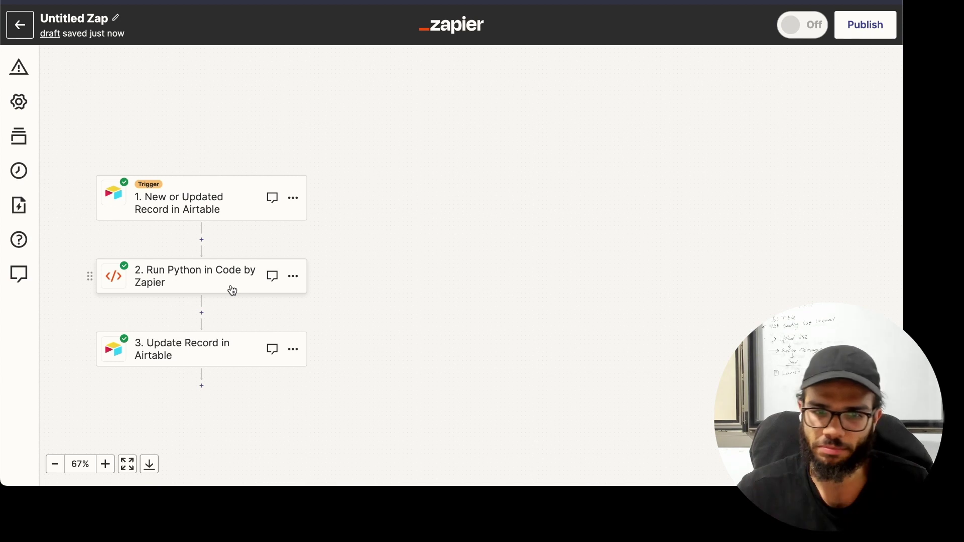
Open the Run Python step's action code and examine the output line that calls remove_emojis on name
left_click(233, 287)
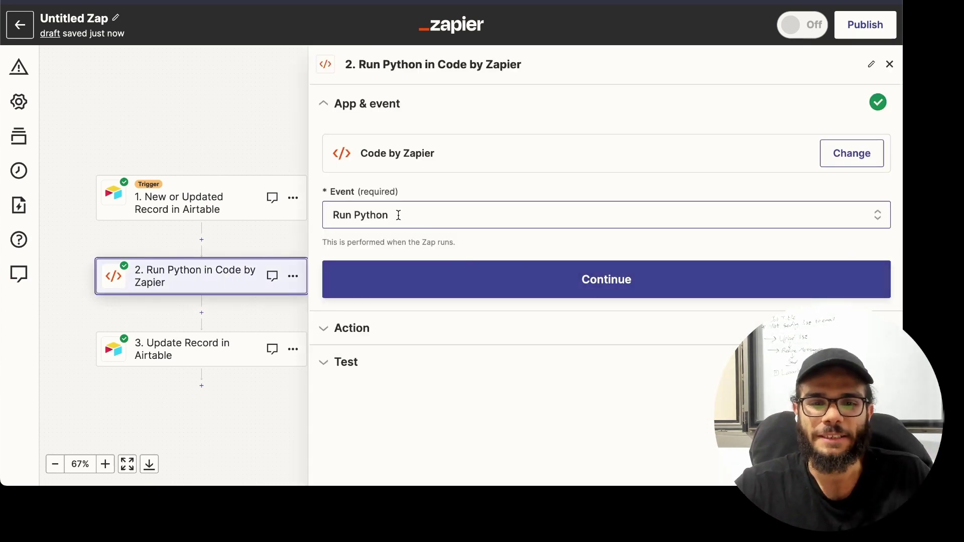
left_click(447, 284)
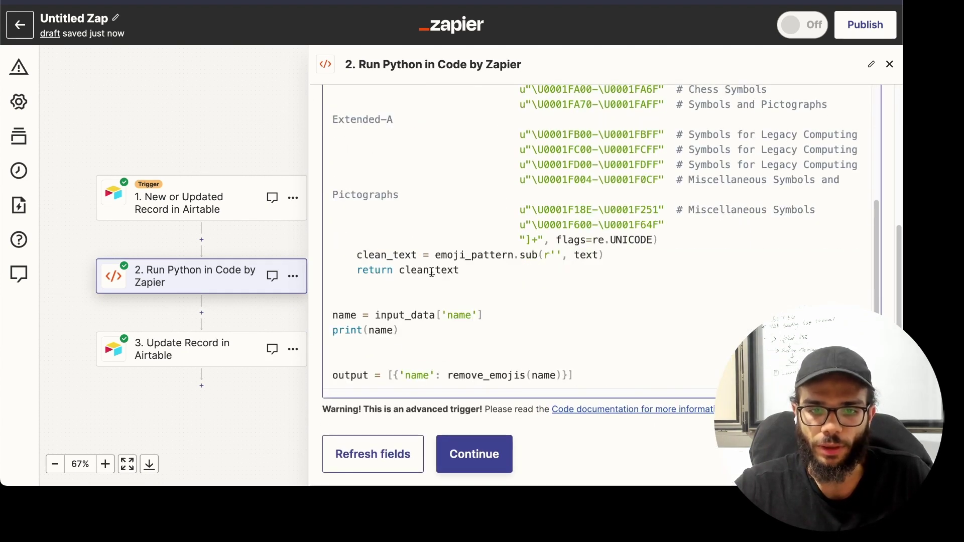
left_click_drag(520, 376, 327, 360)
left_click(329, 360)
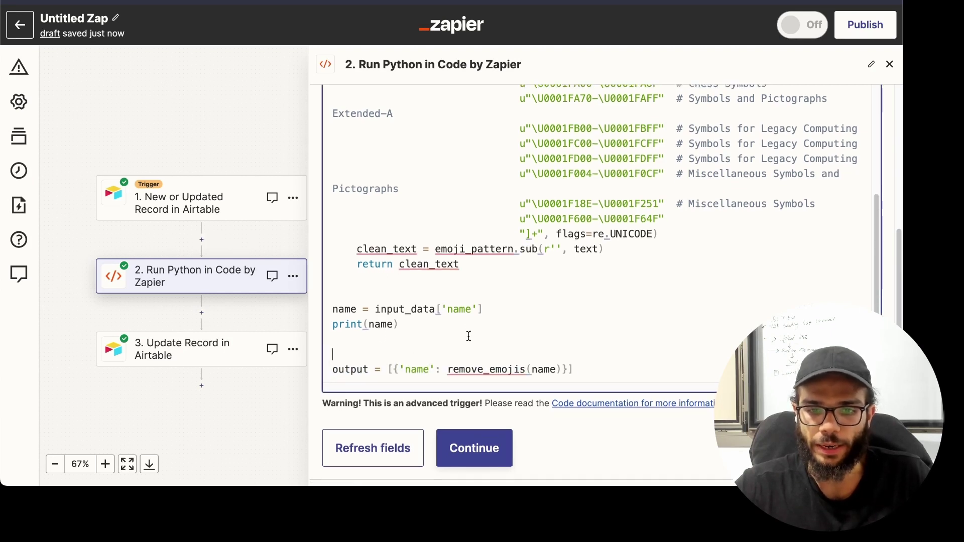
Examine the Run Python step's Input Data, where the name input is mapped to the Airtable Name field between emojis
scroll(459, 327, "up", 5)
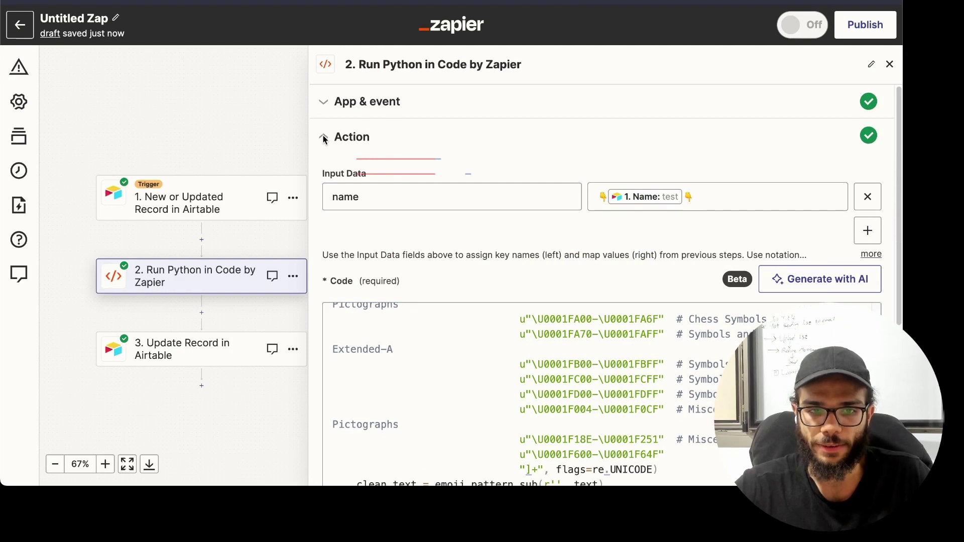
left_click(593, 192)
left_click(704, 195)
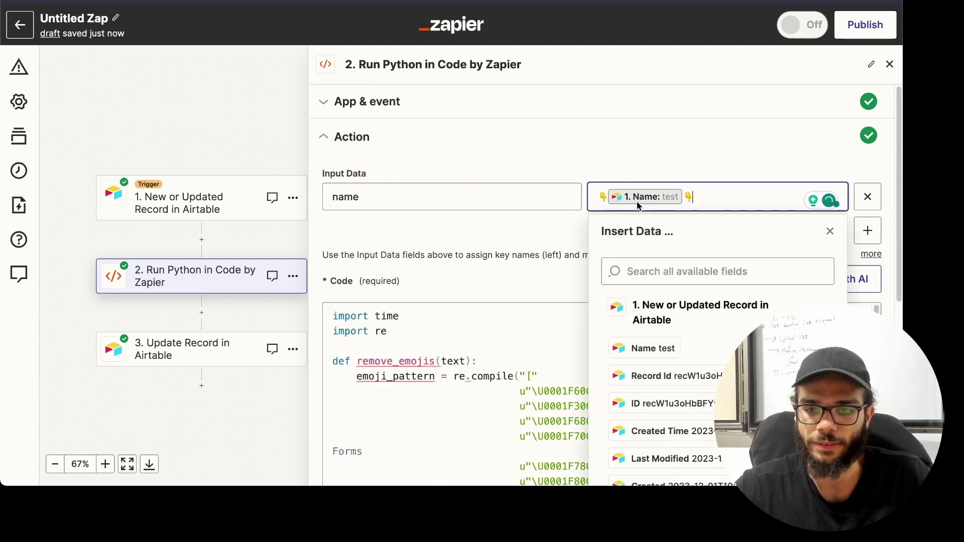
left_click(334, 151)
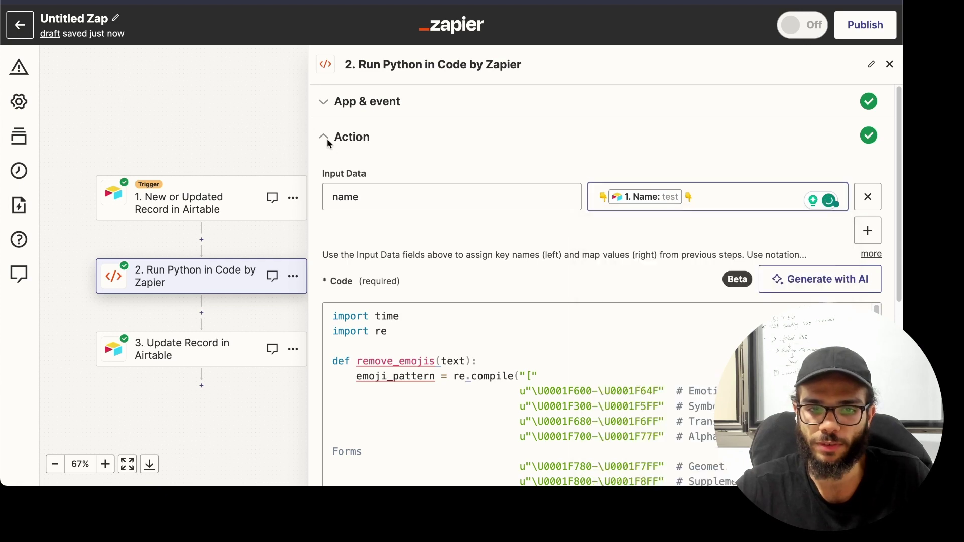
Retest the Run Python step and inspect the returned name and the logs in its test output
scroll(519, 266, "down", 3)
scroll(519, 267, "down", 4)
left_click(424, 399)
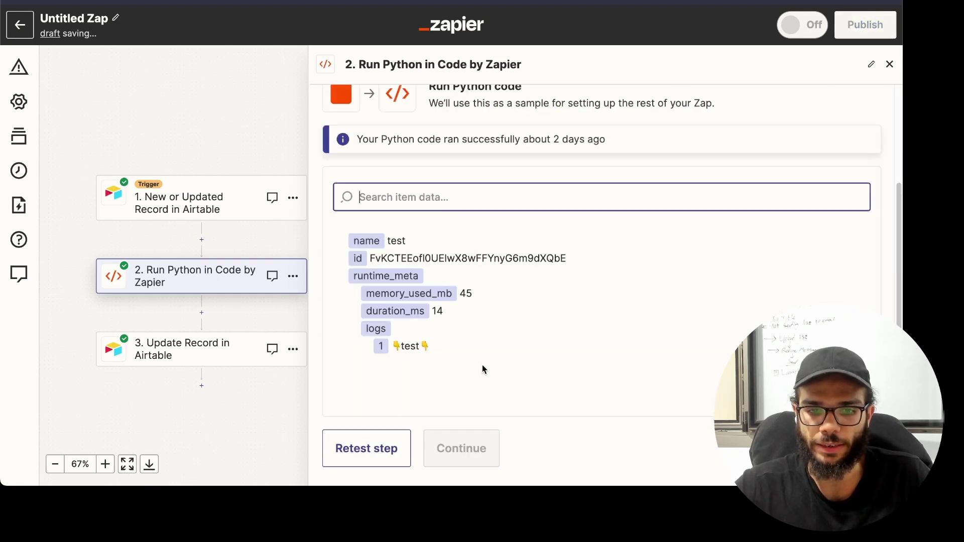
left_click(383, 454)
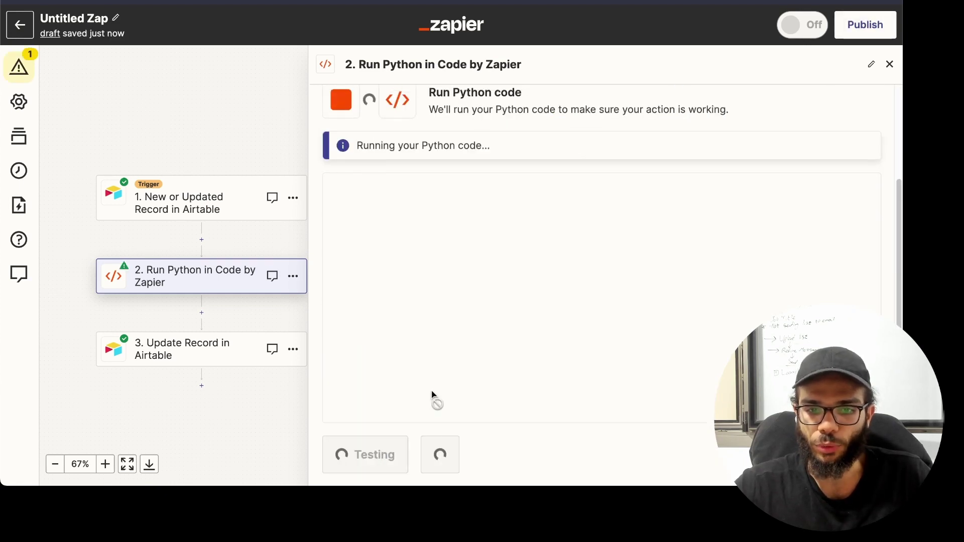
left_click(357, 245)
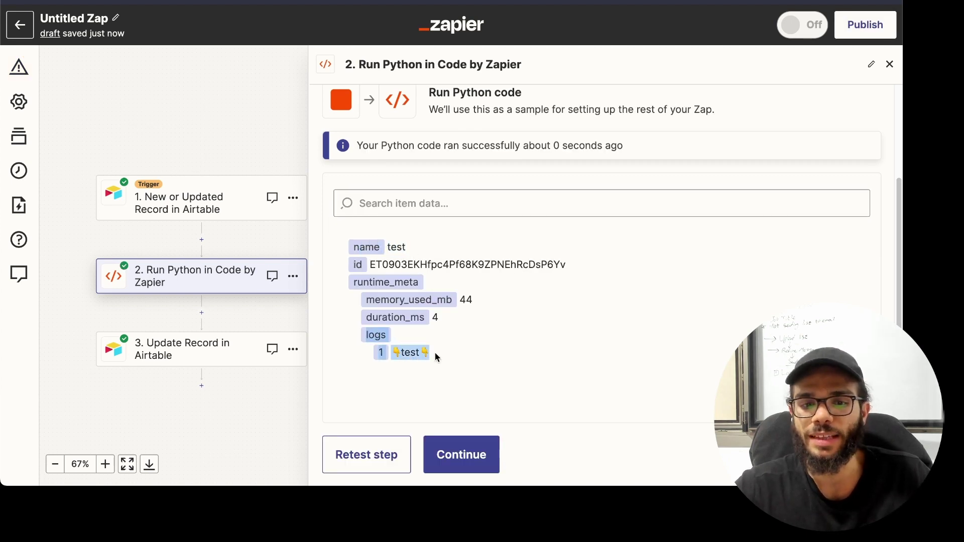
Reopen the Run Python step's action code and locate the print(name) line
scroll(402, 201, "up", 3)
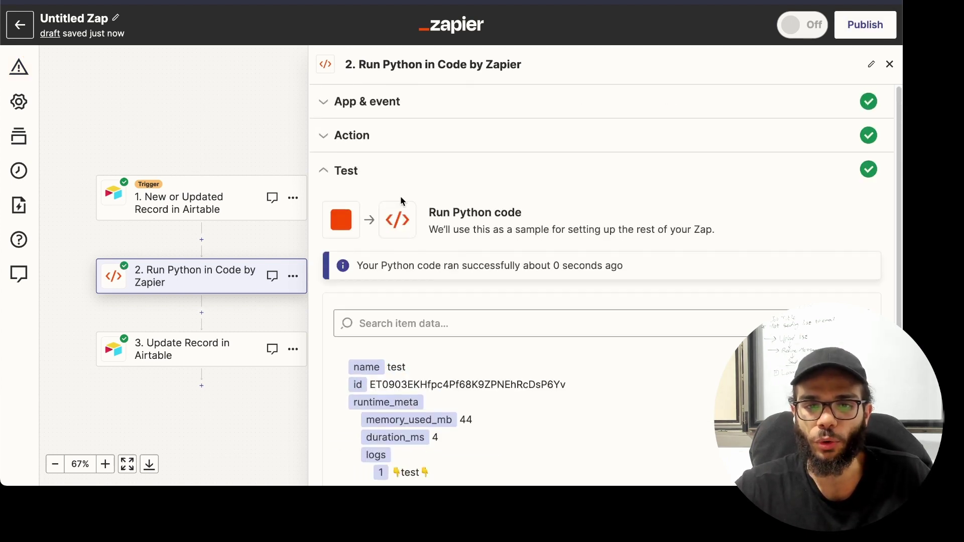
left_click(344, 149)
scroll(447, 237, "down", 10)
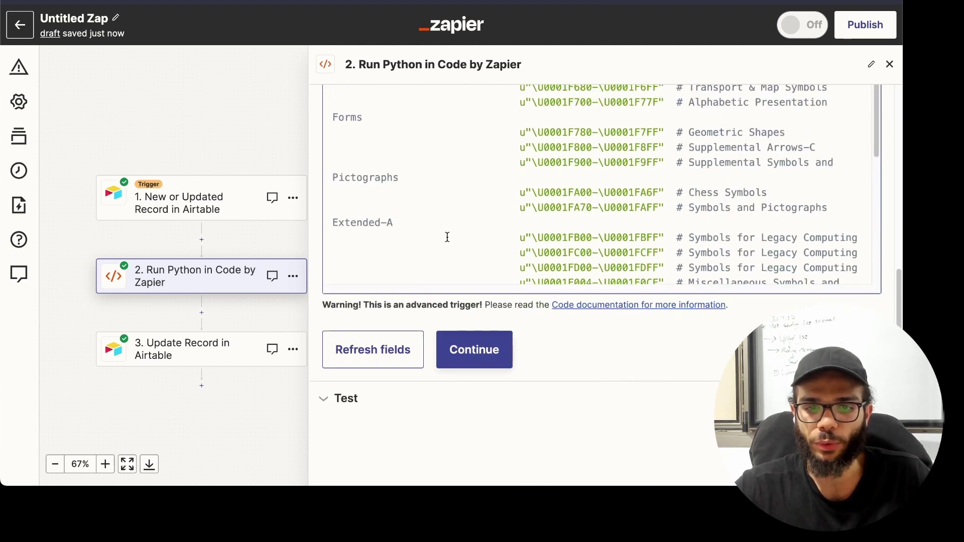
scroll(447, 237, "down", 5)
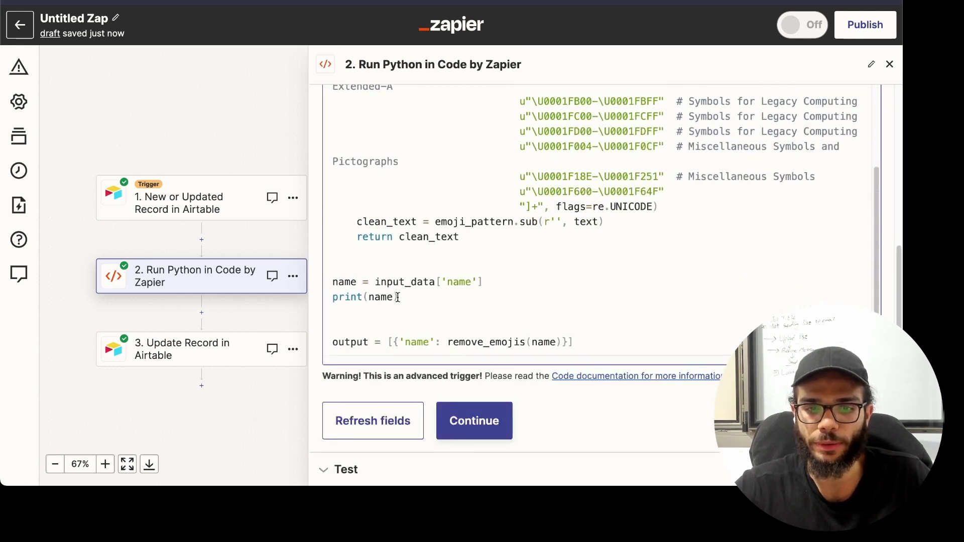
left_click(398, 297)
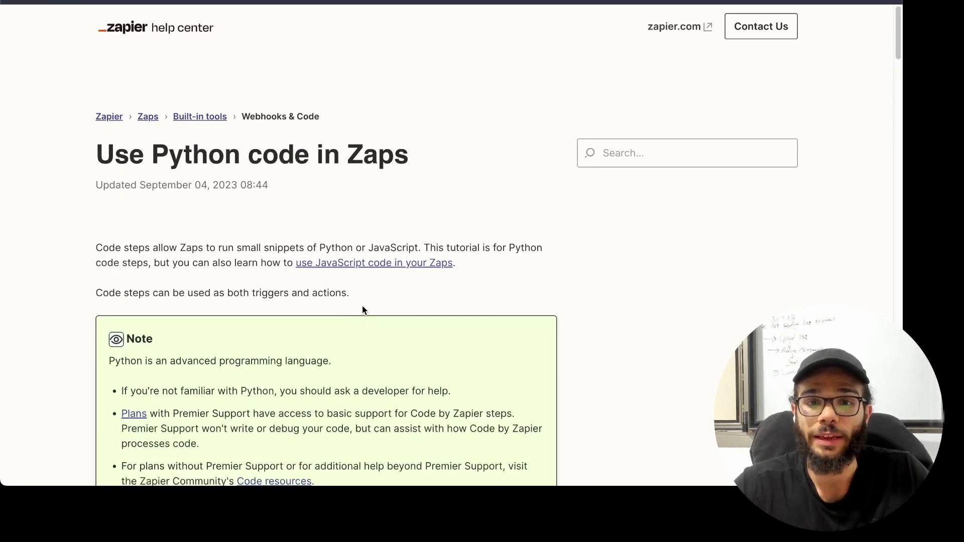
Read the Zapier help article "Python code examples in Zaps", starting with its Introductory Examples
scroll(361, 304, "down", 15)
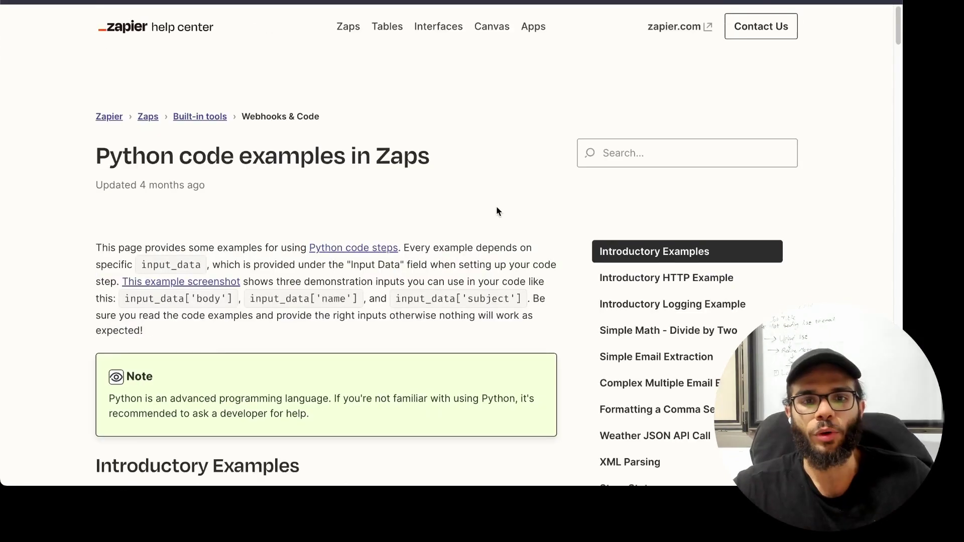
scroll(496, 206, "down", 3)
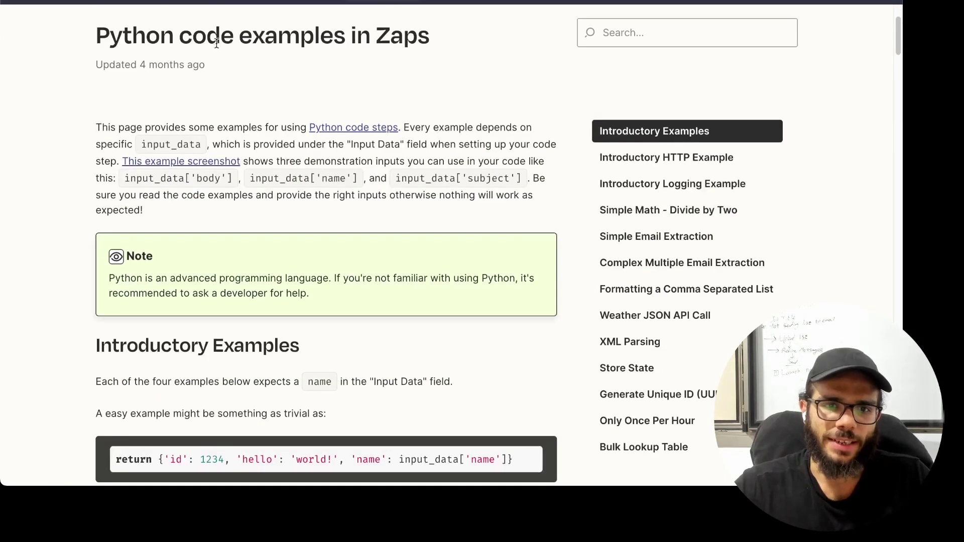
left_click_drag(99, 31, 430, 46)
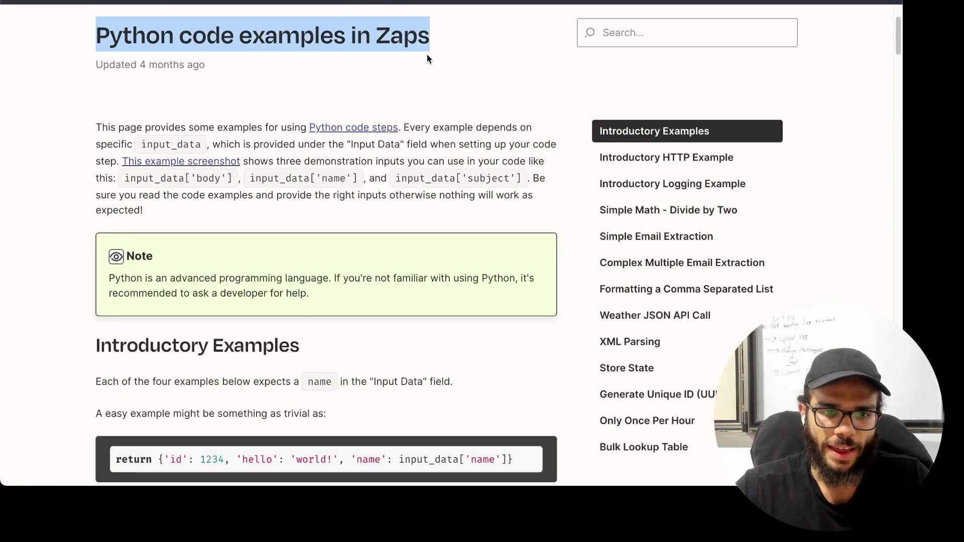
scroll(402, 75, "down", 3)
scroll(454, 128, "down", 5)
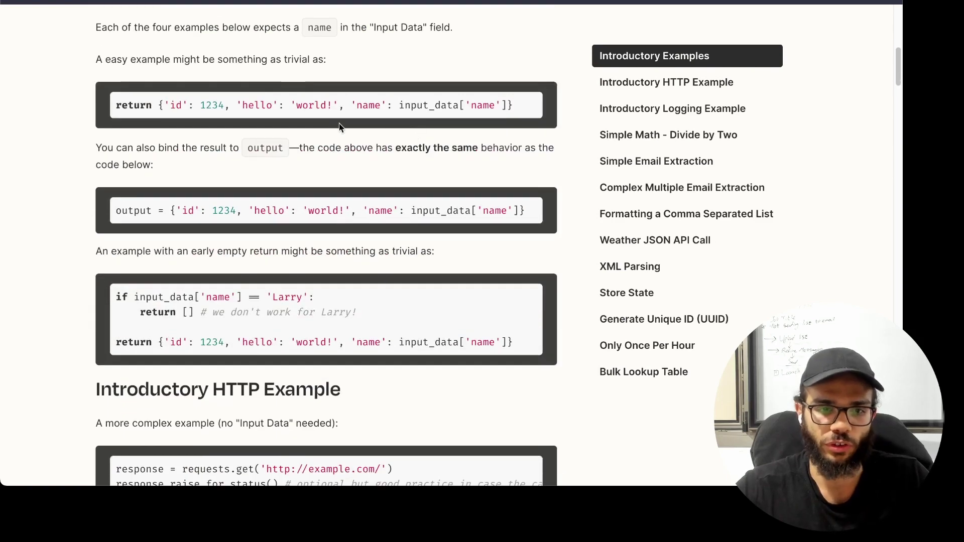
Examine the early empty return example and the requests.get call in the Introductory HTTP Example
scroll(243, 167, "down", 5)
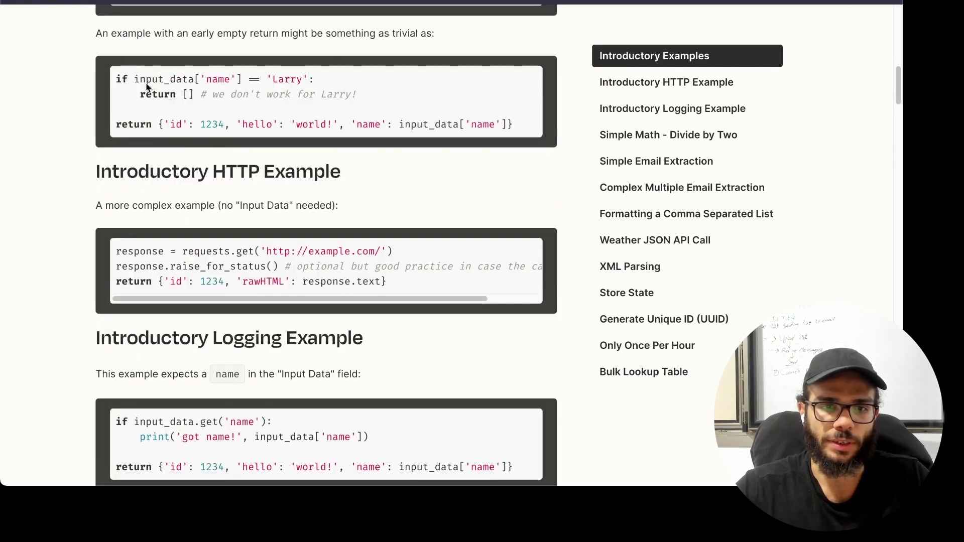
left_click_drag(147, 86, 417, 78)
left_click(417, 78)
scroll(263, 186, "down", 2)
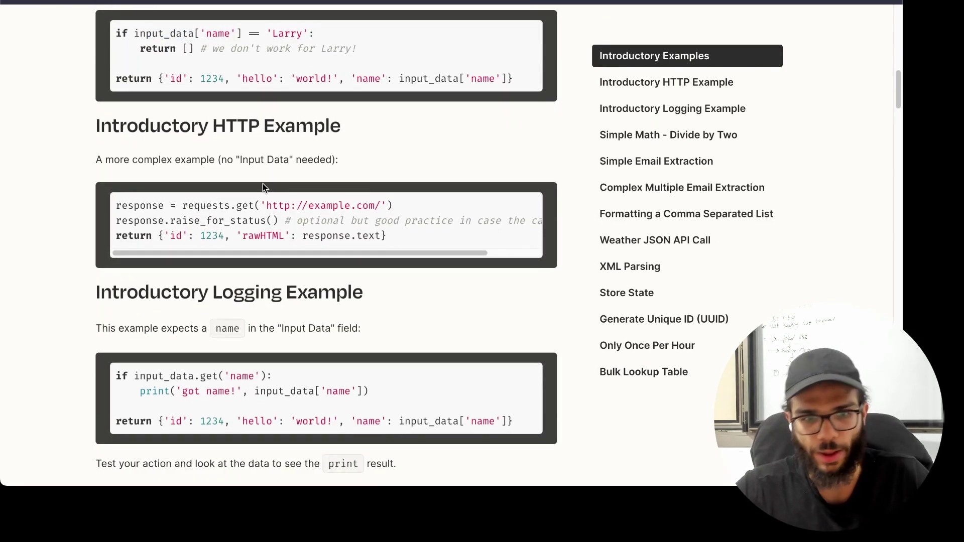
left_click_drag(181, 206, 378, 206)
left_click(424, 215)
Examine the Introductory Logging Example code and the Simple Math and Simple Email Extraction examples
scroll(210, 190, "down", 4)
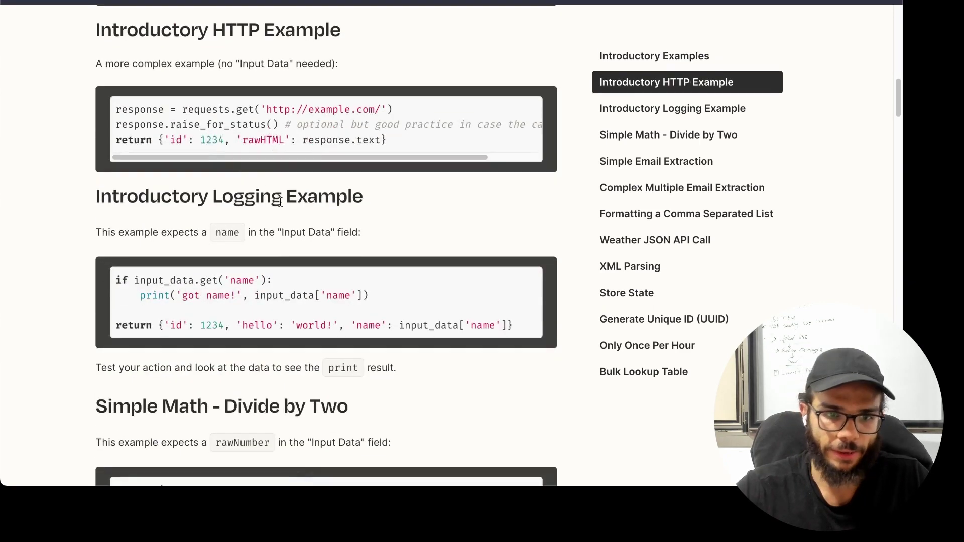
scroll(209, 194, "down", 4)
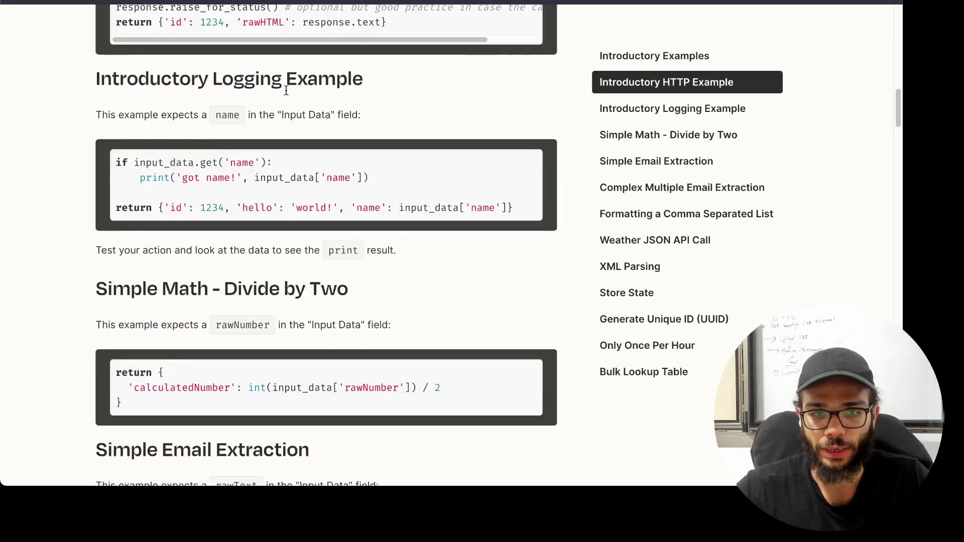
left_click_drag(420, 207, 146, 159)
left_click(426, 100)
scroll(344, 195, "down", 6)
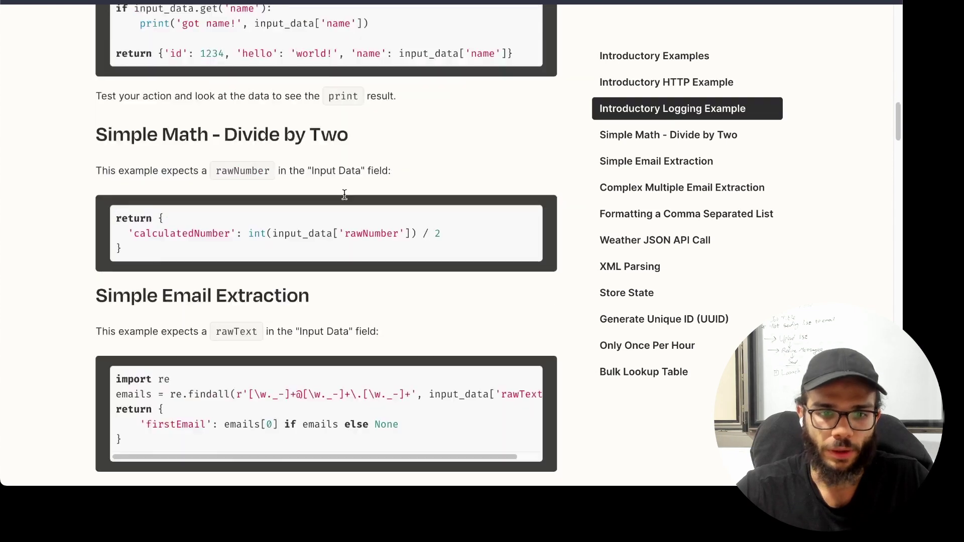
Skim the remaining Python examples from Weather JSON API Call through to Bulk Lookup Table
scroll(344, 195, "down", 20)
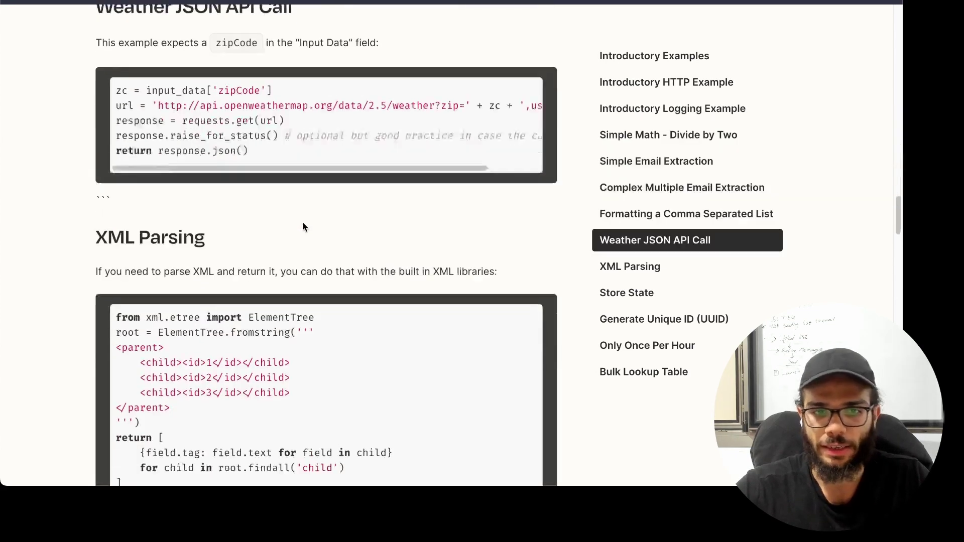
scroll(303, 227, "down", 20)
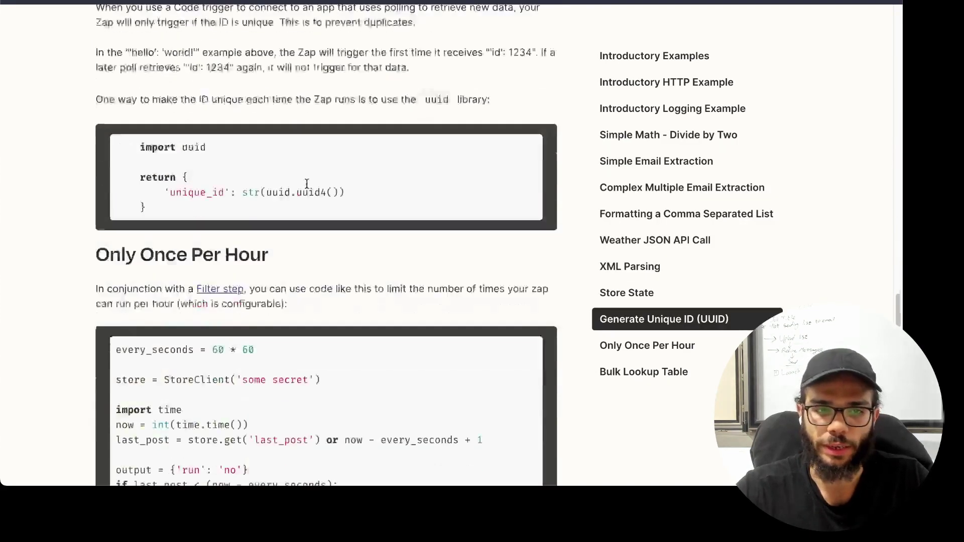
scroll(306, 184, "down", 12)
scroll(314, 155, "down", 8)
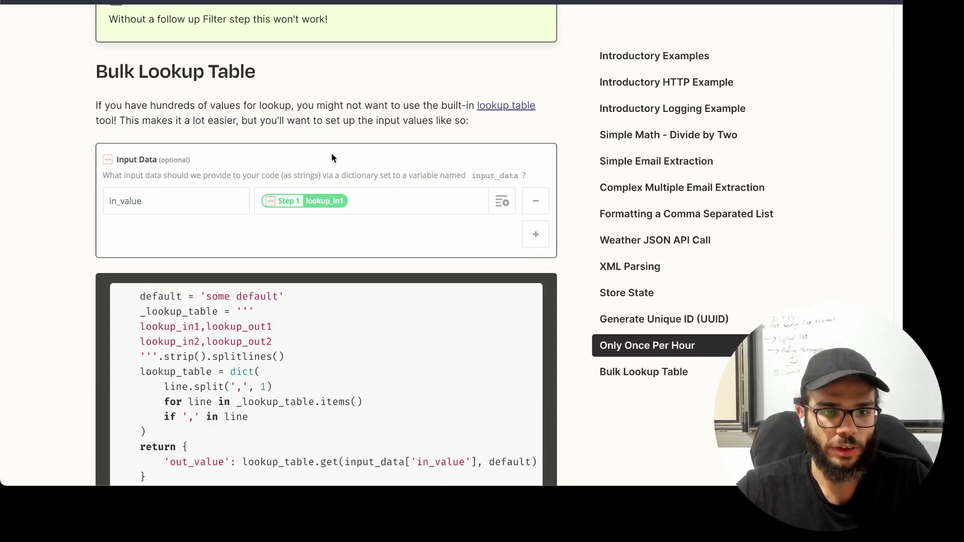
scroll(331, 153, "down", 7)
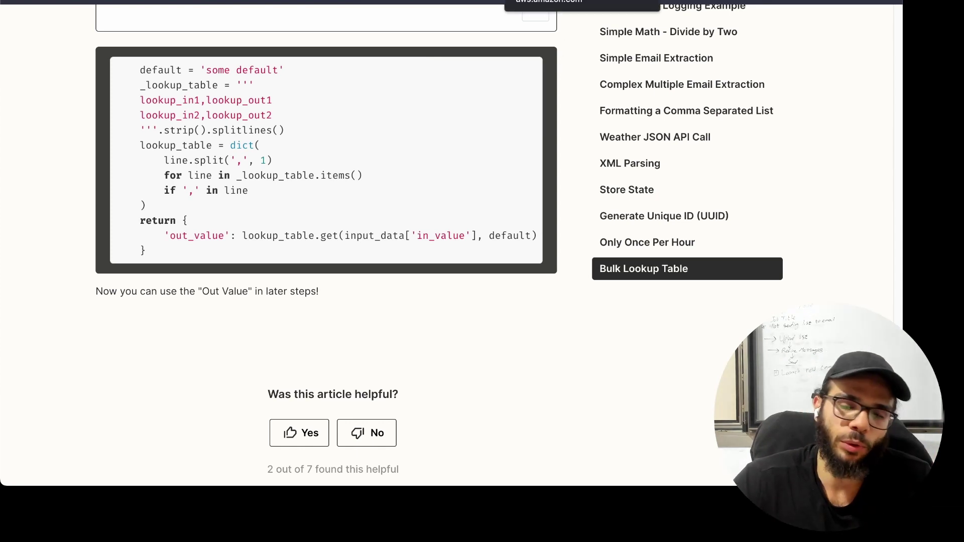
Switch to the customAPI function in the AWS Lambda console and look through its Monitor, Code and Test sections
left_click(499, 2)
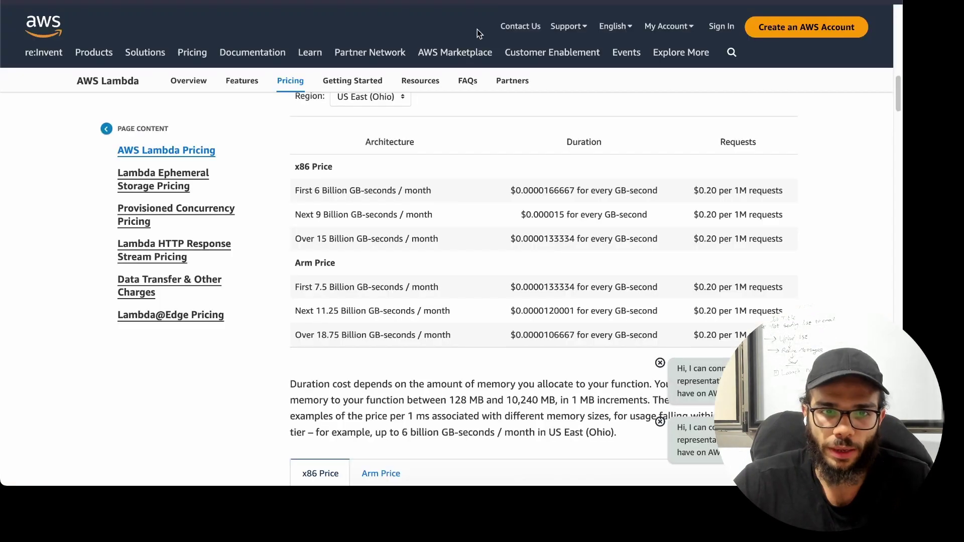
left_click(473, 2)
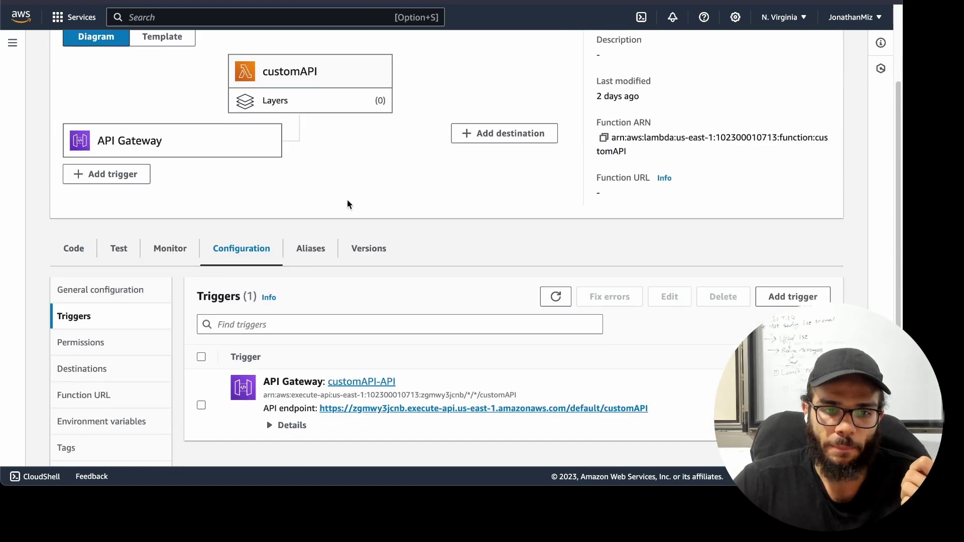
scroll(204, 255, "down", 1)
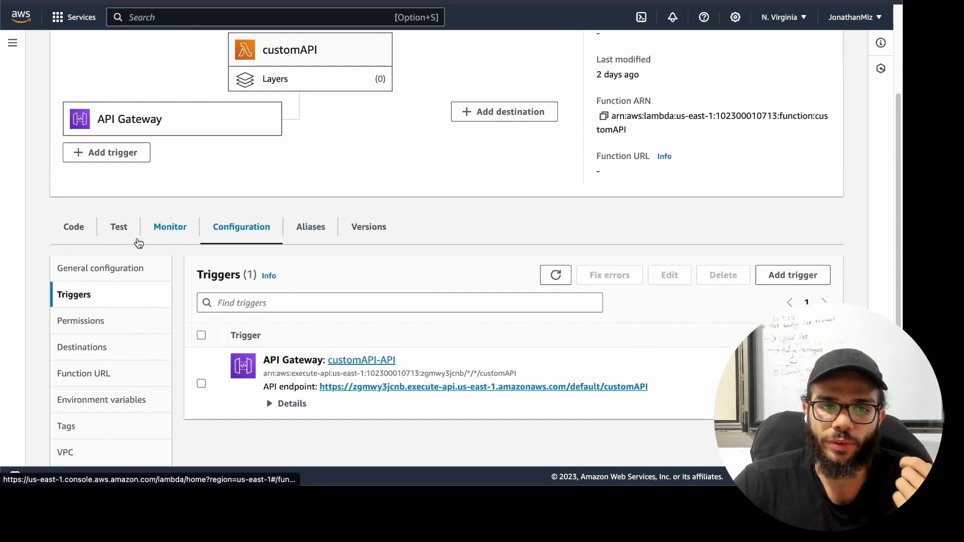
left_click(179, 238)
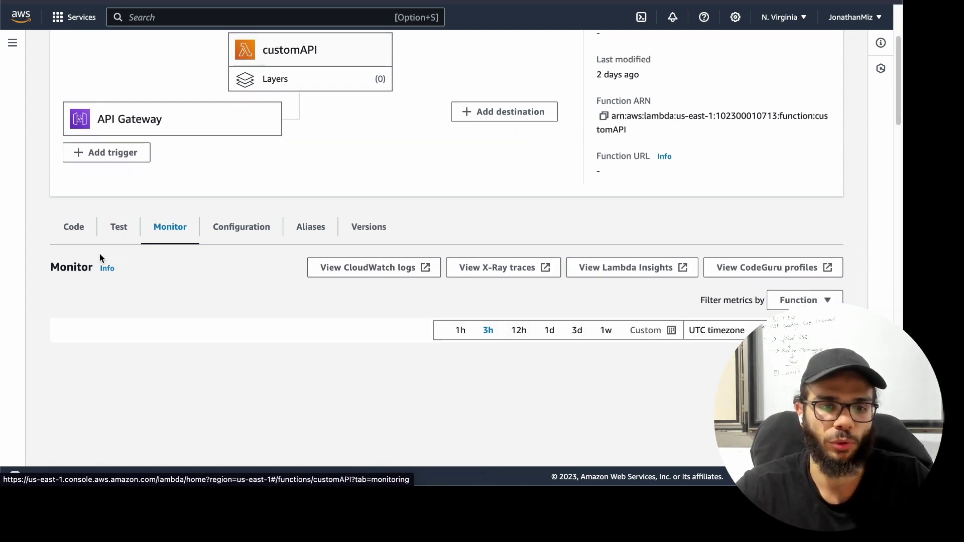
left_click(74, 231)
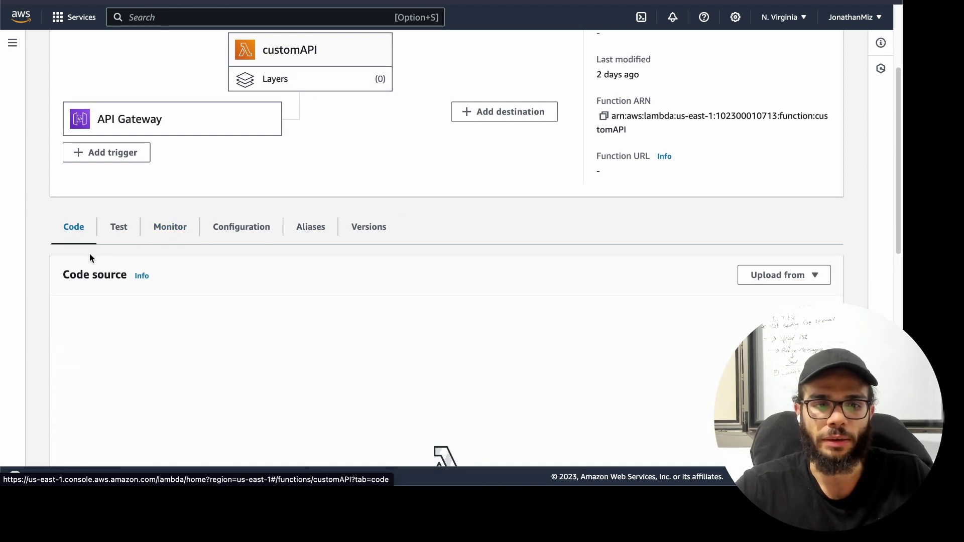
left_click(115, 229)
scroll(513, 242, "down", 5)
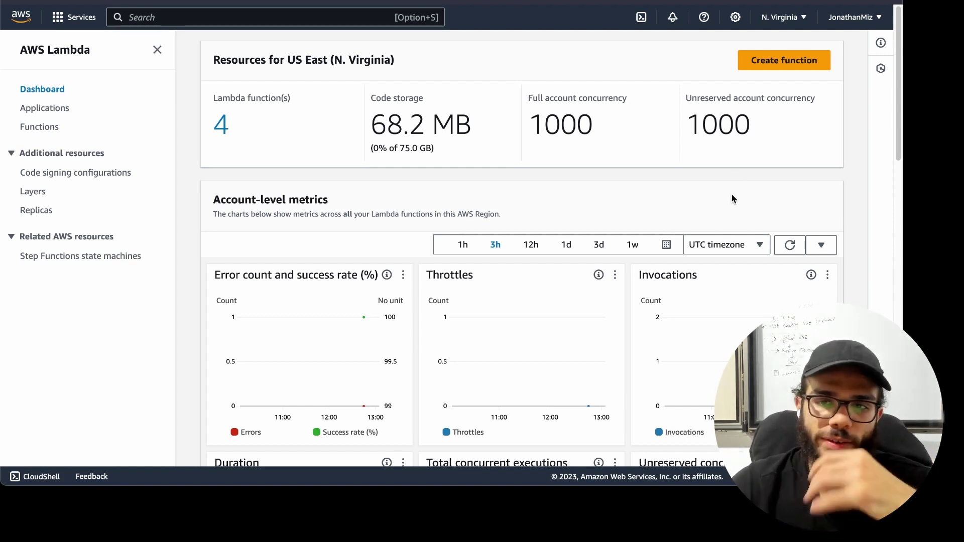
Open the form for creating a new Lambda function and examine the available runtimes without changing the selection
left_click(792, 60)
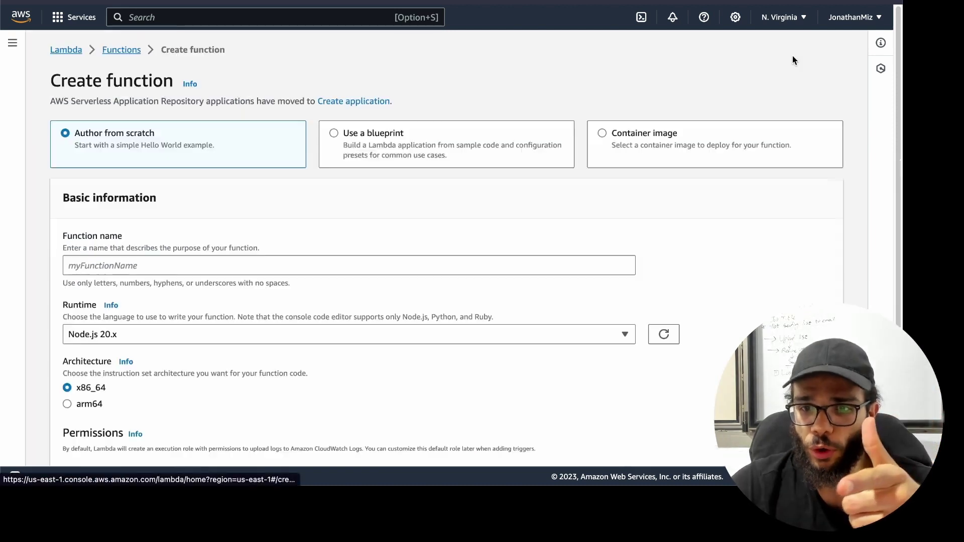
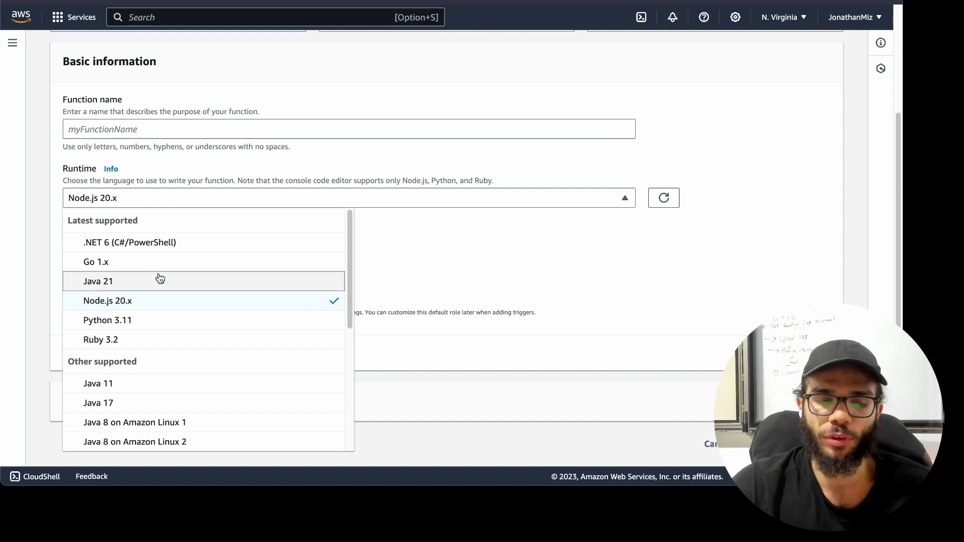
scroll(165, 301, "down", 1)
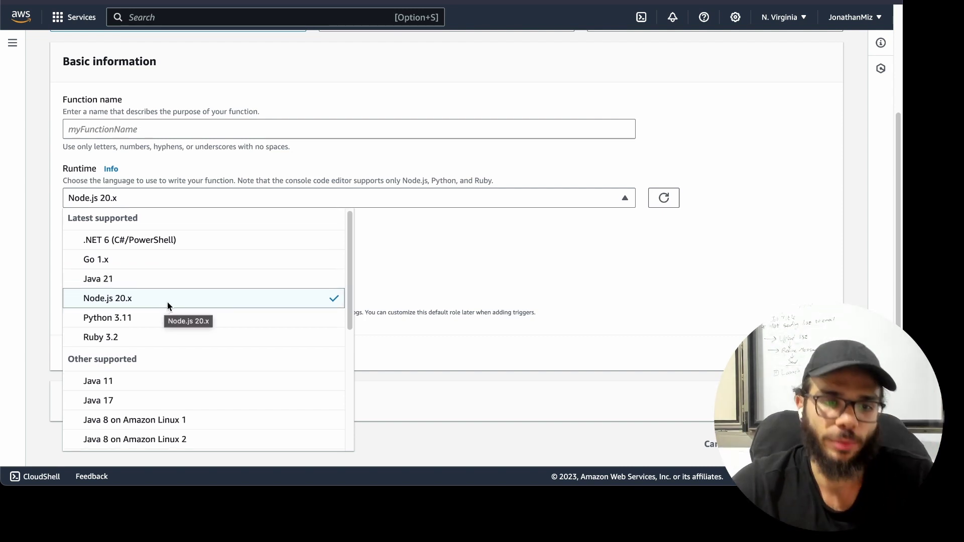
scroll(158, 306, "down", 1)
scroll(137, 229, "up", 1)
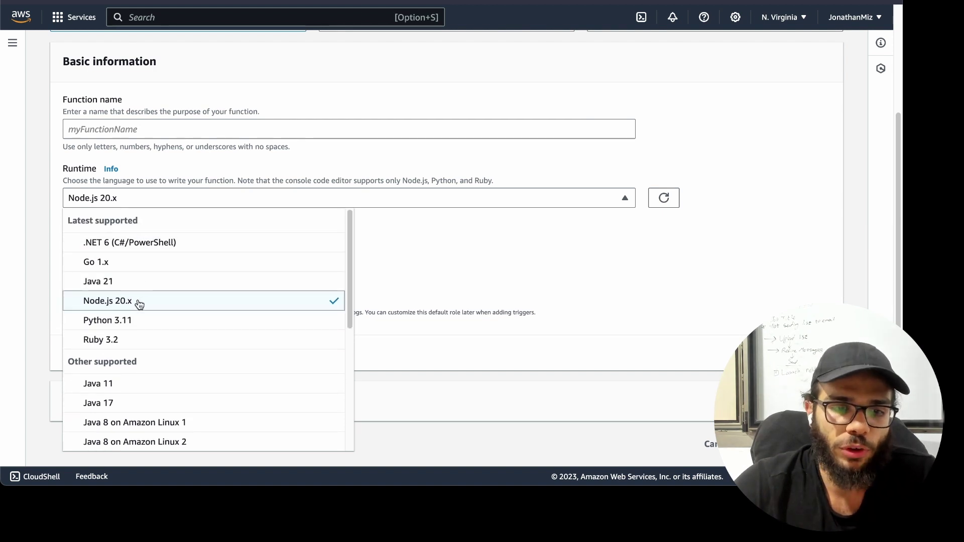
scroll(147, 331, "down", 3)
scroll(149, 329, "down", 4)
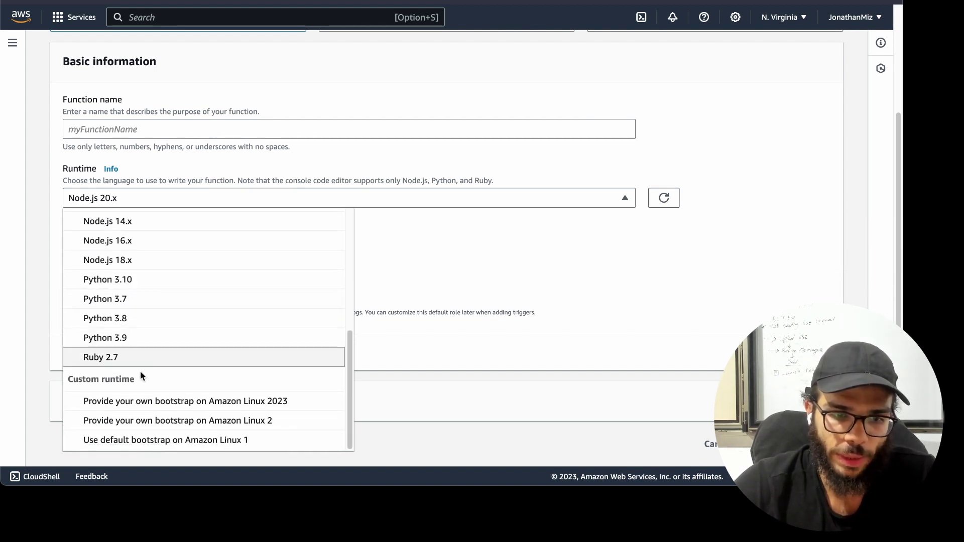
left_click(659, 275)
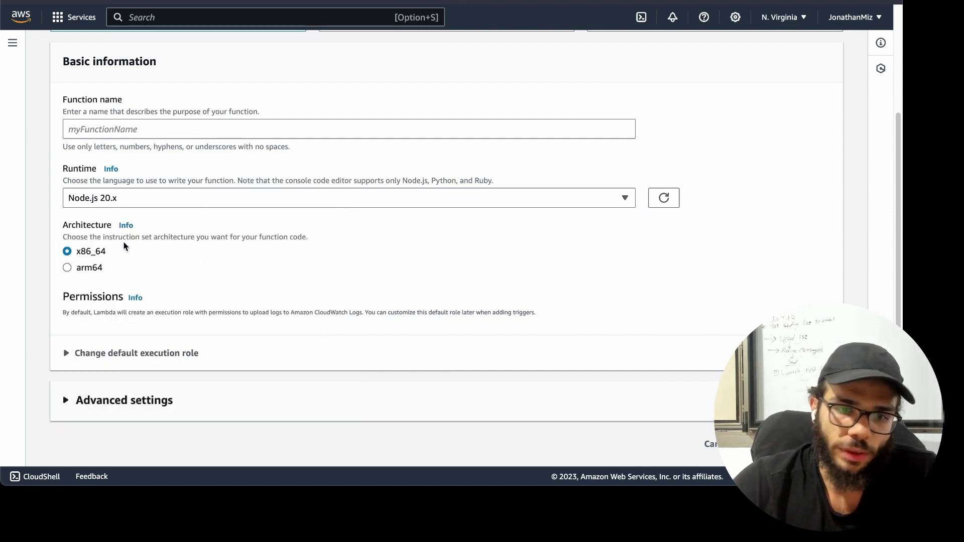
Examine the default execution role choices and the function URL options in the new function's advanced settings
left_click(144, 354)
scroll(204, 292, "down", 4)
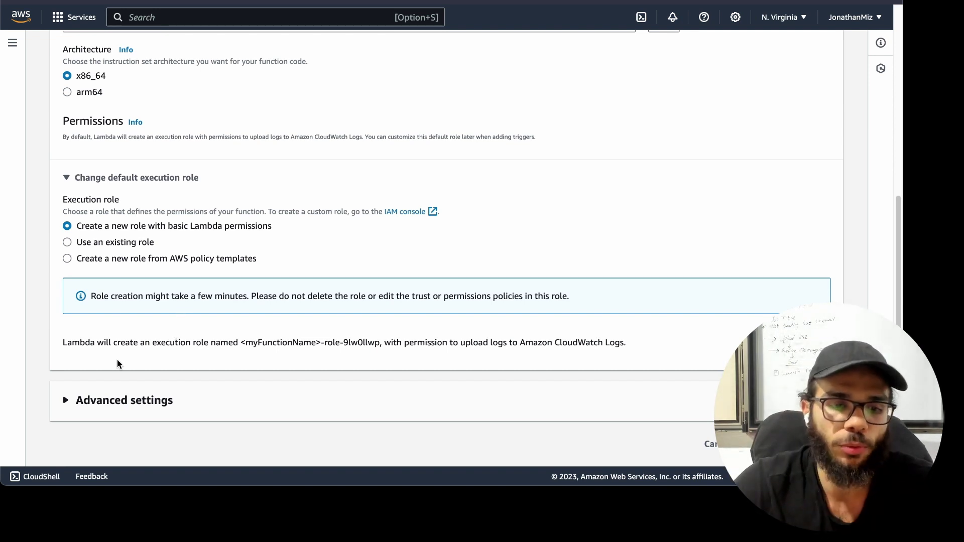
left_click(110, 401)
scroll(166, 334, "down", 3)
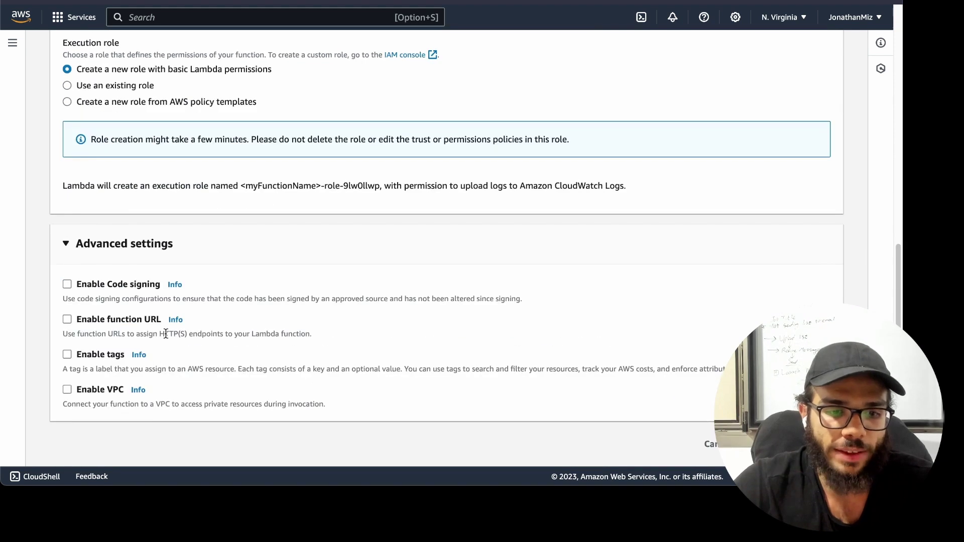
left_click(67, 320)
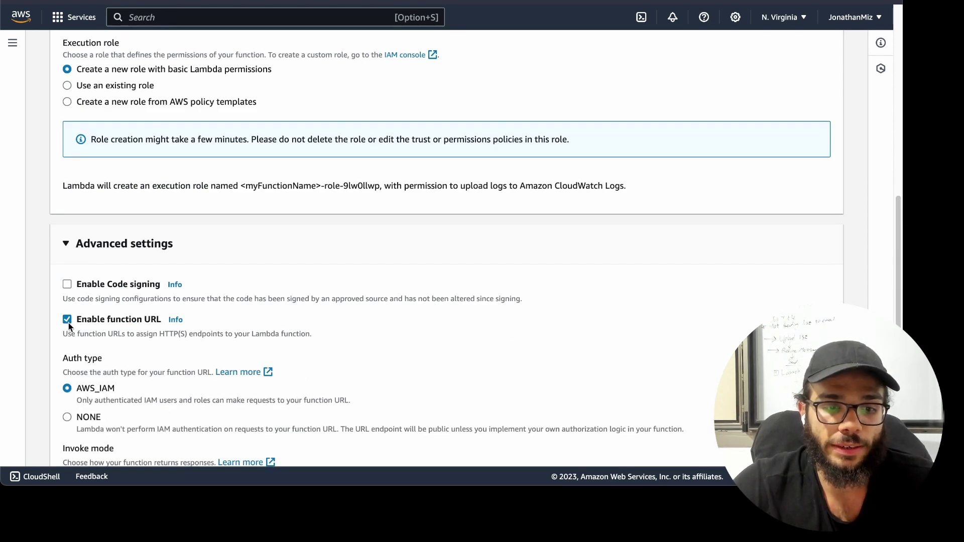
scroll(144, 248, "down", 2)
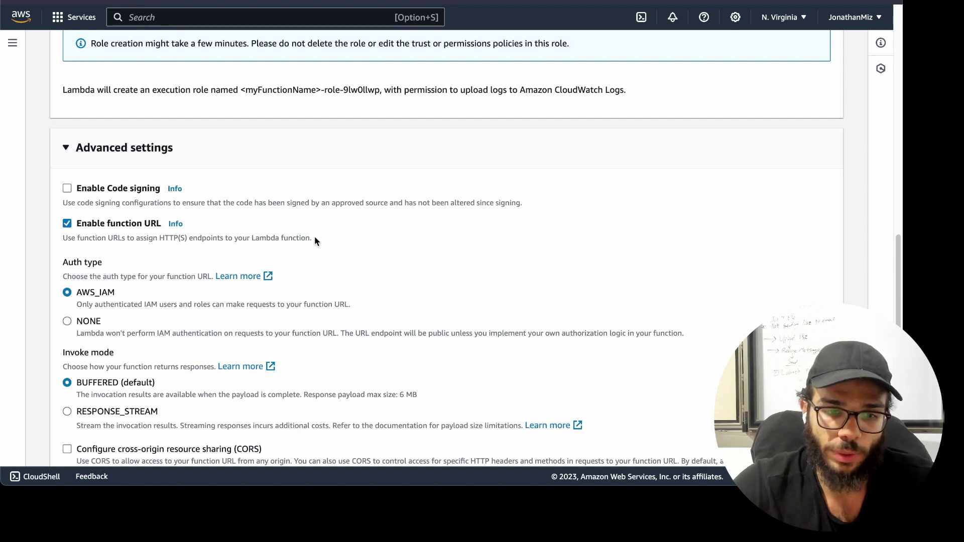
left_click(79, 224)
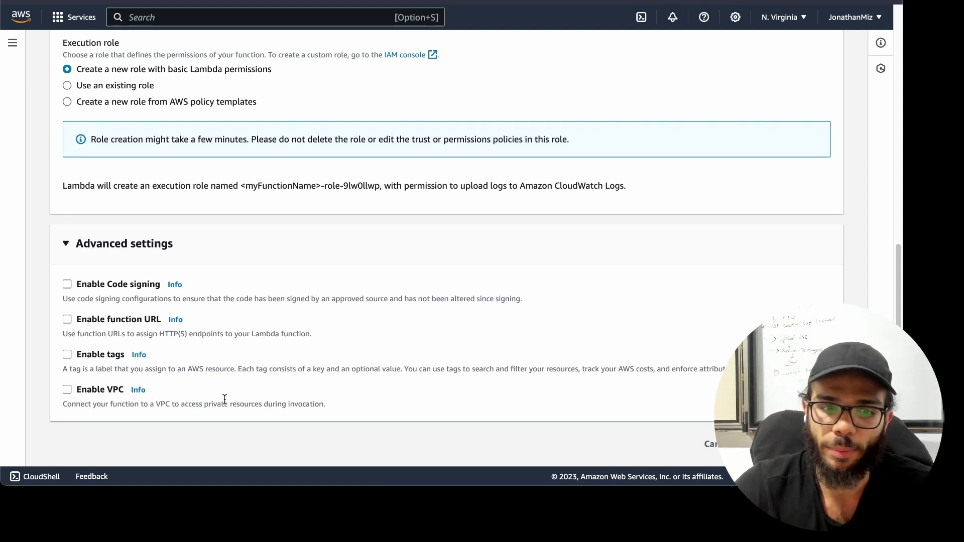
Examine the Enable VPC option's description and the VPCs offered for the new function
left_click_drag(85, 406, 325, 415)
left_click(335, 411)
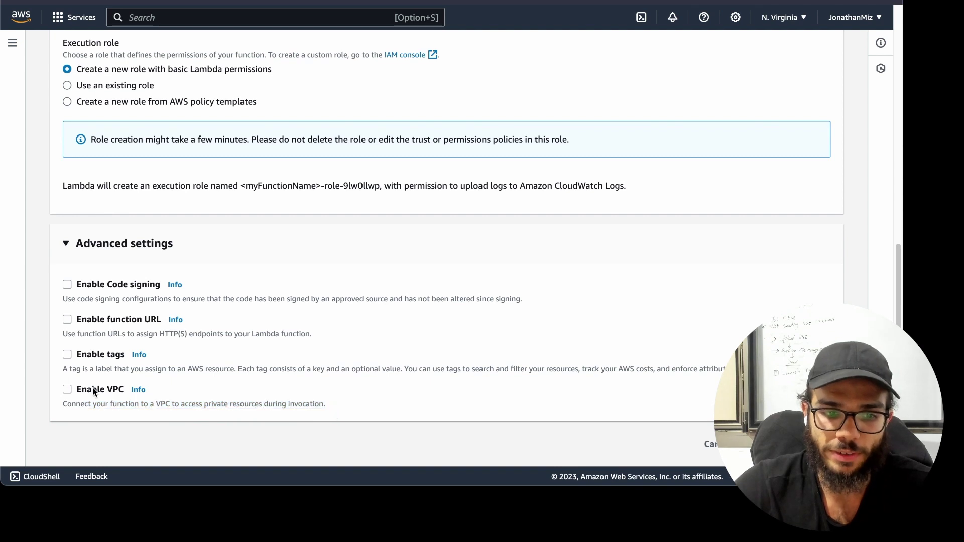
left_click(67, 390)
scroll(103, 394, "down", 1)
left_click(104, 391)
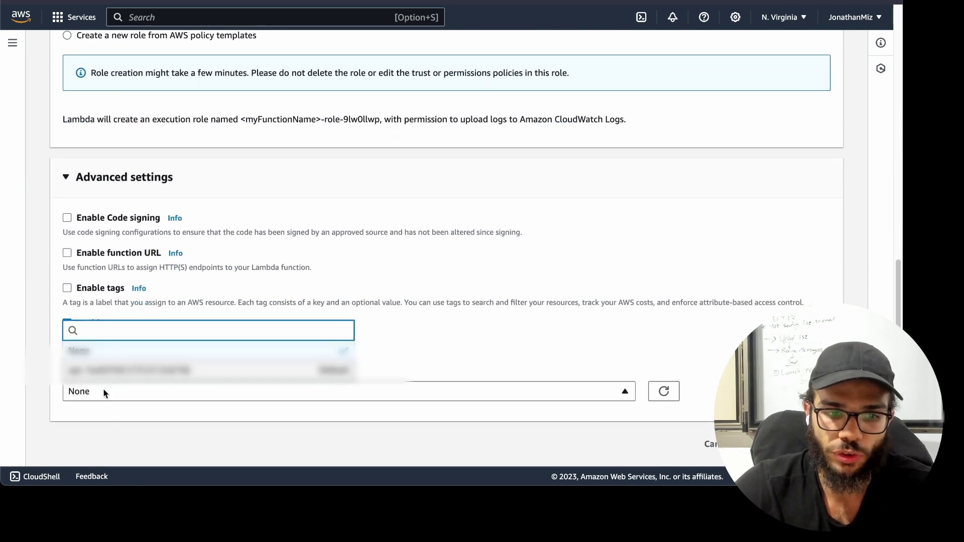
left_click(411, 353)
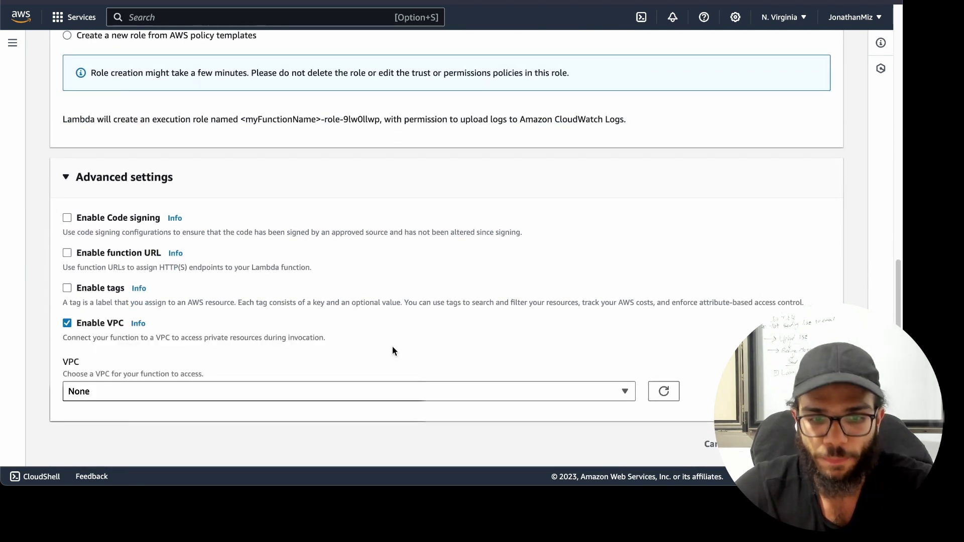
left_click(70, 324)
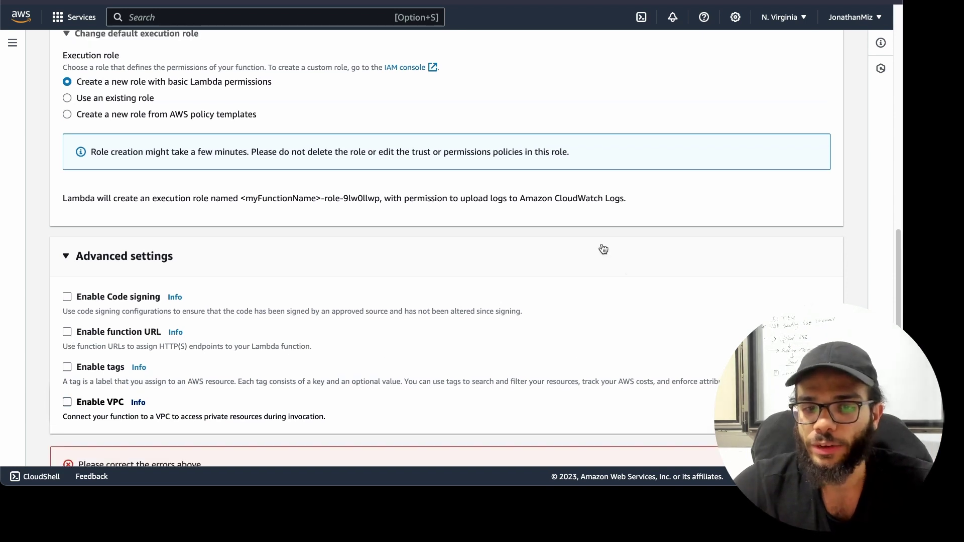
Name the new function myfunc and create it with the Node.js 20.x runtime
scroll(229, 341, "down", 2)
scroll(138, 397, "up", 15)
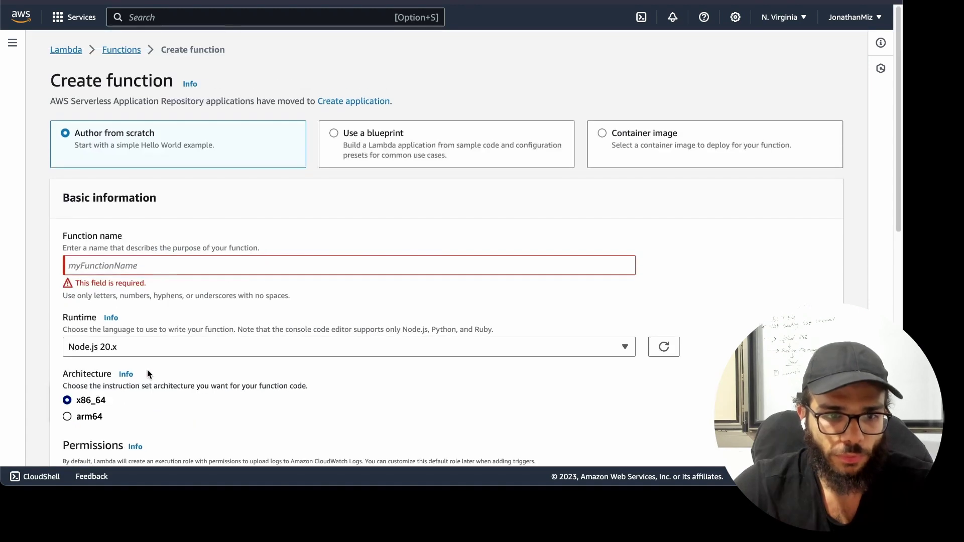
left_click(110, 271)
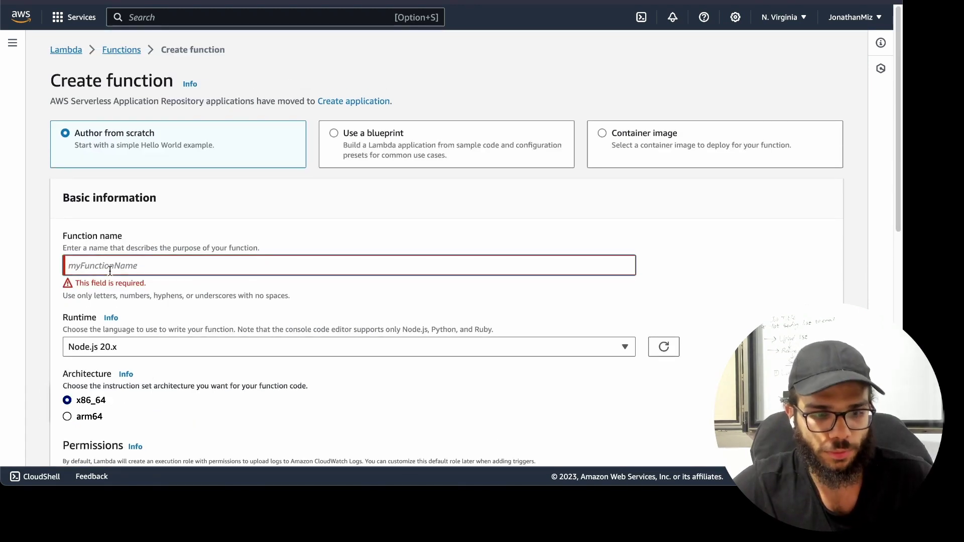
type("myfunc")
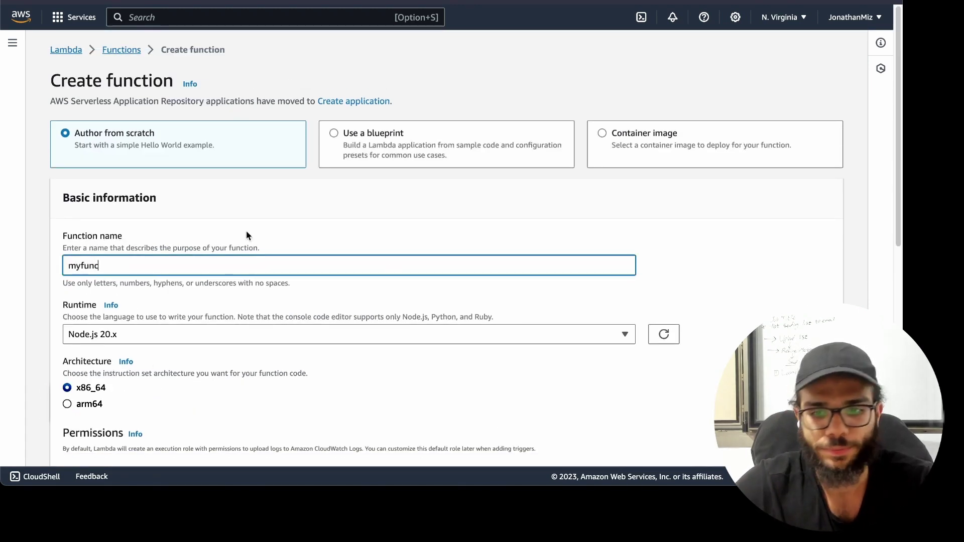
scroll(621, 295, "down", 10)
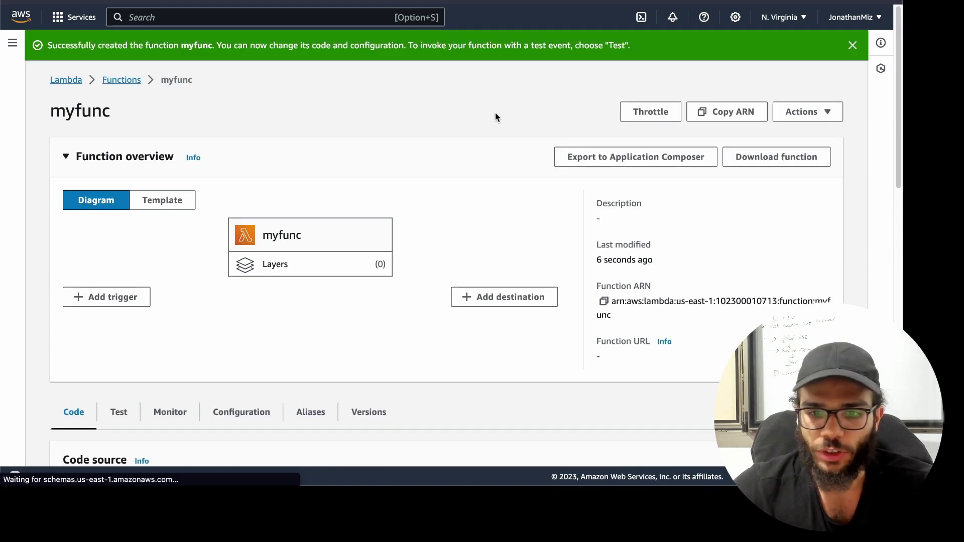
Examine the default index.mjs handler code of myfunc, including its event parameter
scroll(406, 189, "down", 1)
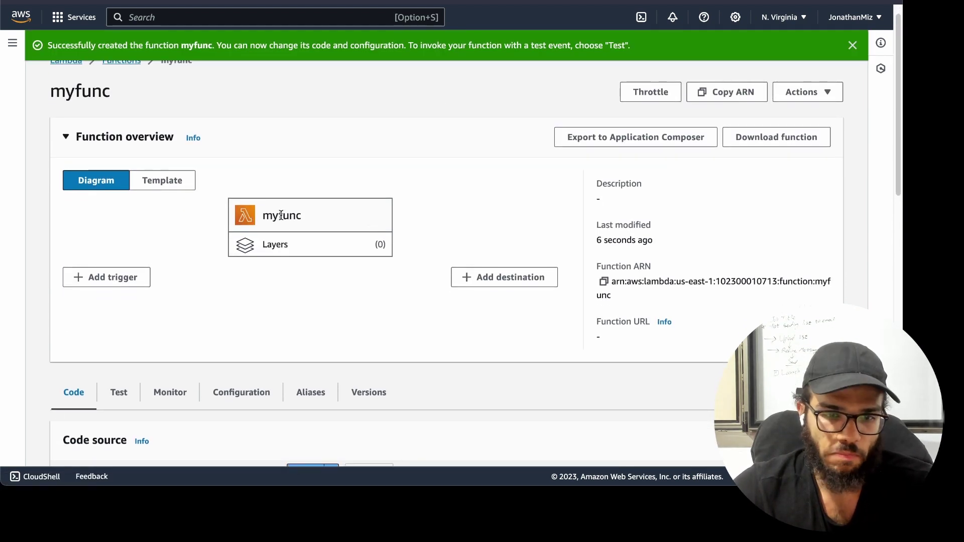
left_click(260, 176)
scroll(321, 185, "down", 10)
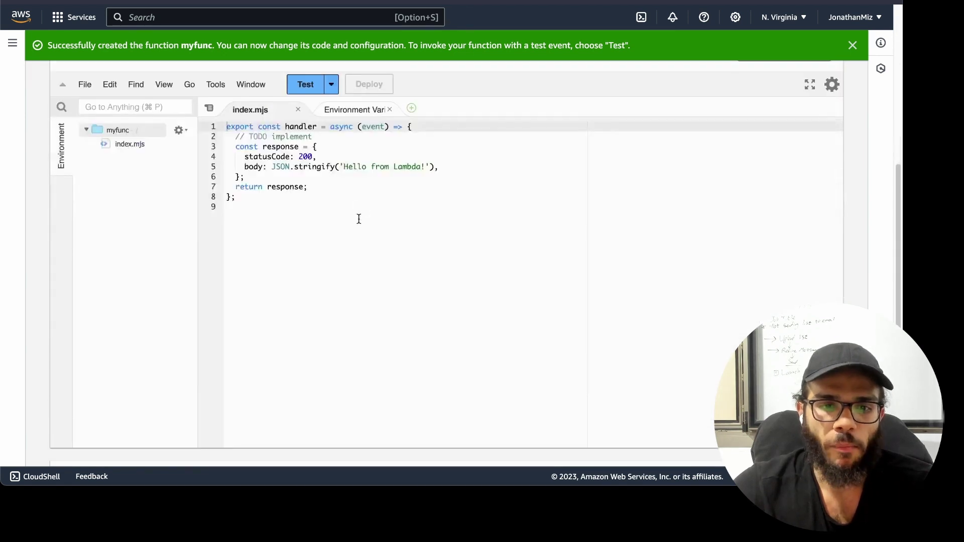
left_click_drag(253, 237, 212, 146)
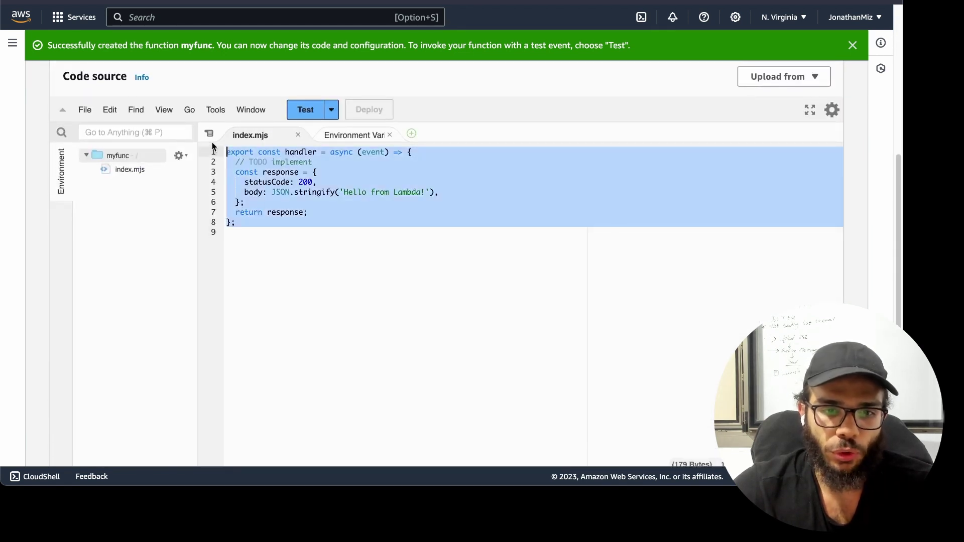
left_click(351, 224)
scroll(287, 208, "up", 1)
left_click_drag(285, 176, 446, 188)
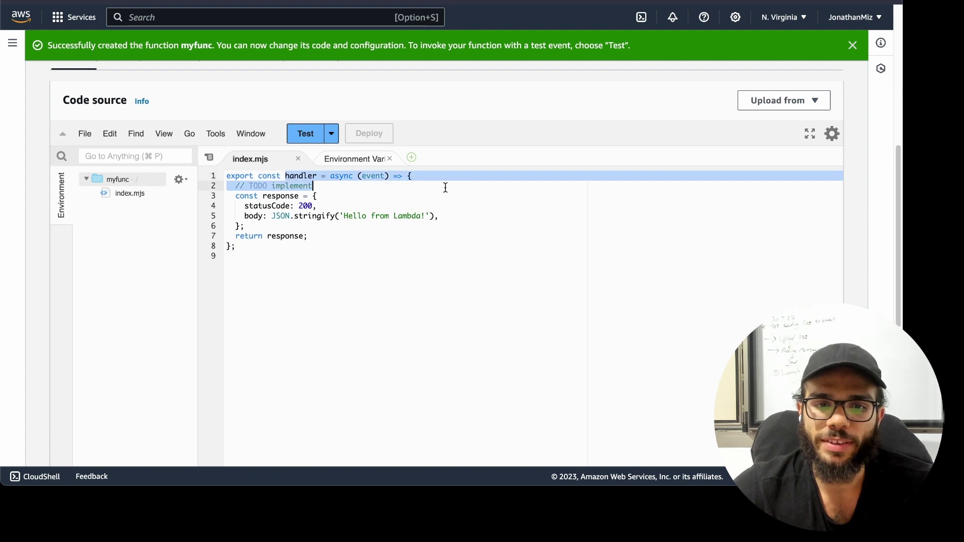
double_click(369, 176)
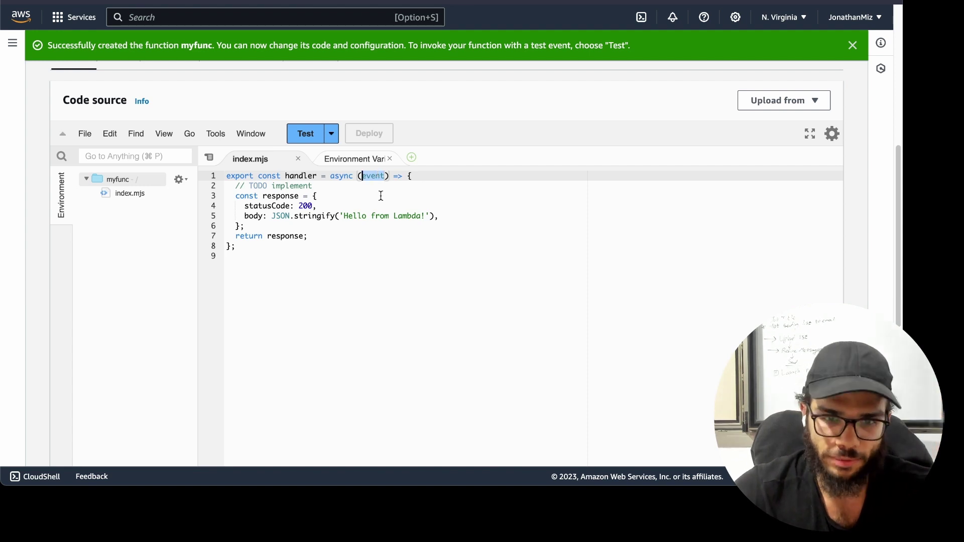
left_click(243, 260)
key("super+a")
left_click(369, 250)
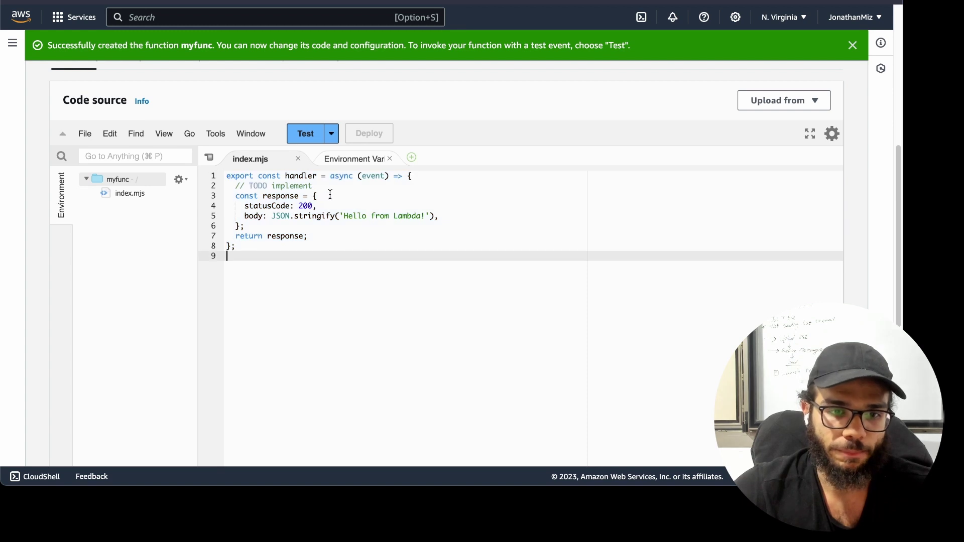
Start adding a trigger to myfunc and open the list of trigger sources
scroll(329, 200, "up", 7)
scroll(204, 262, "down", 2)
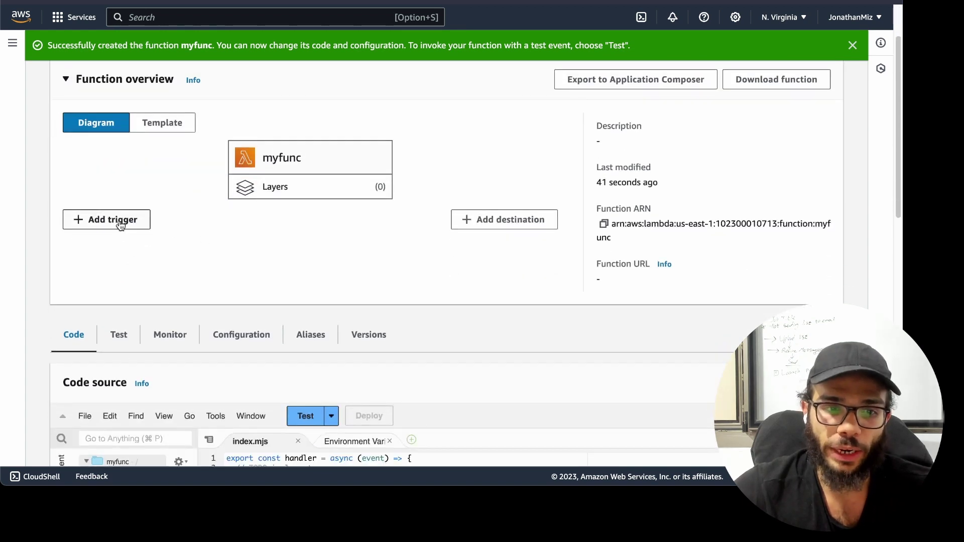
left_click(119, 221)
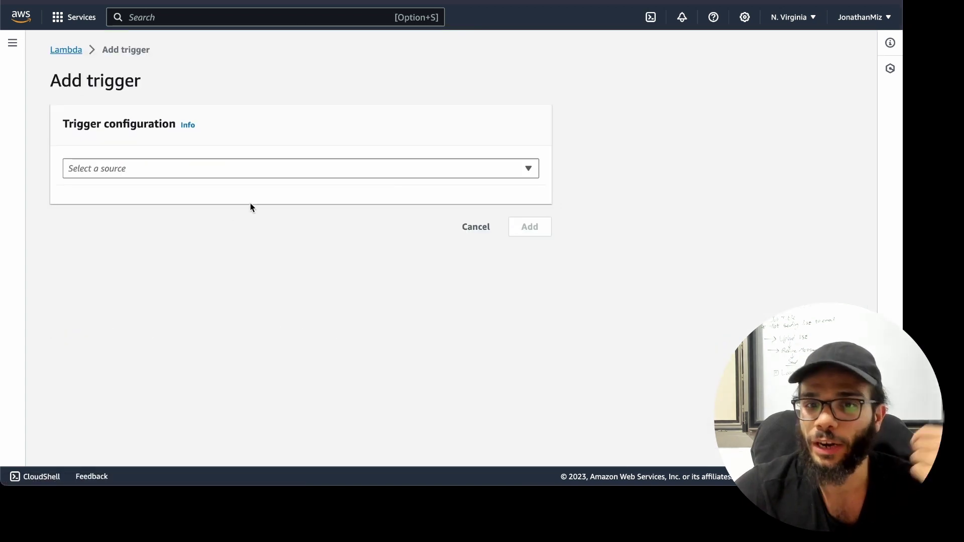
left_click(228, 169)
Browse the available trigger sources, from the API and web services through to the partner event sources
scroll(166, 241, "down", 3)
scroll(161, 256, "up", 2)
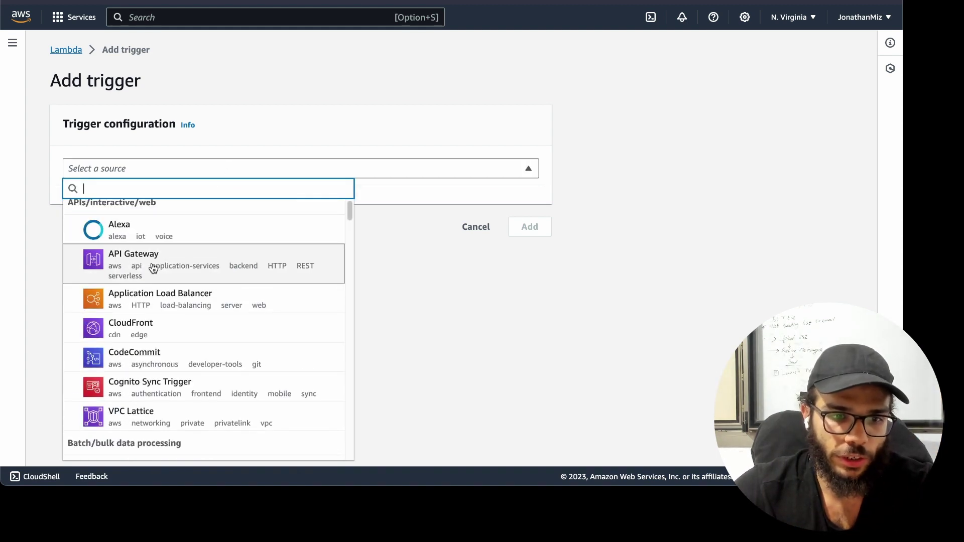
scroll(156, 272, "down", 2)
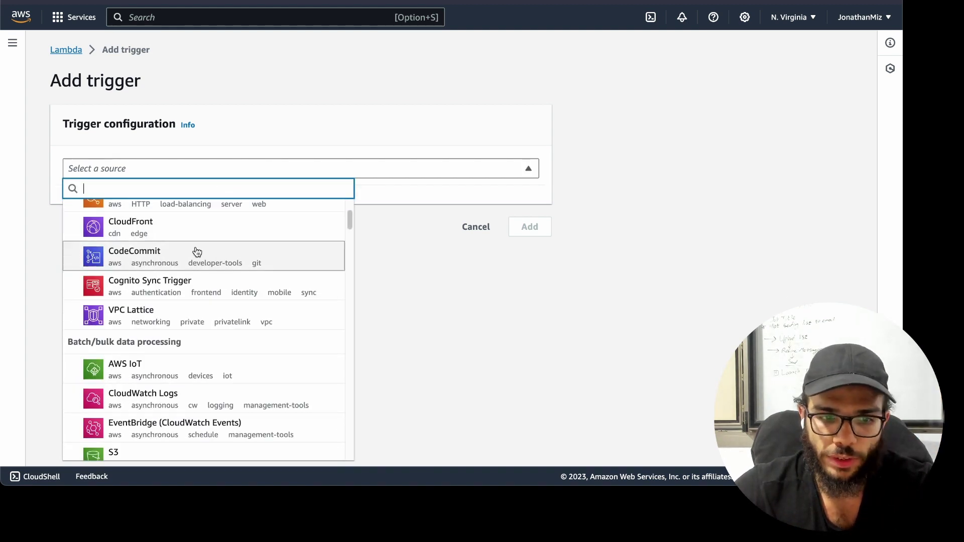
scroll(193, 282, "down", 2)
scroll(171, 321, "down", 5)
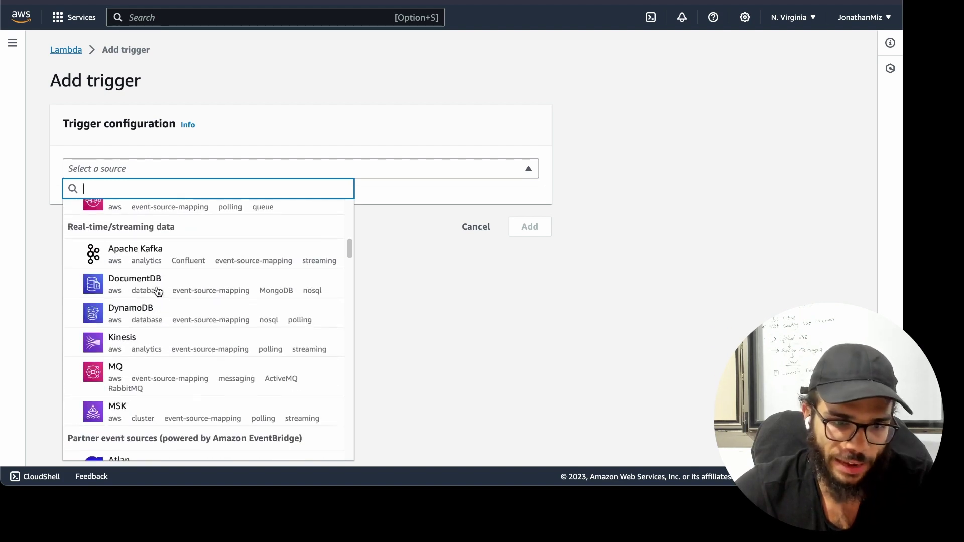
scroll(204, 343, "down", 15)
scroll(189, 276, "up", 20)
scroll(166, 323, "down", 20)
scroll(166, 307, "down", 12)
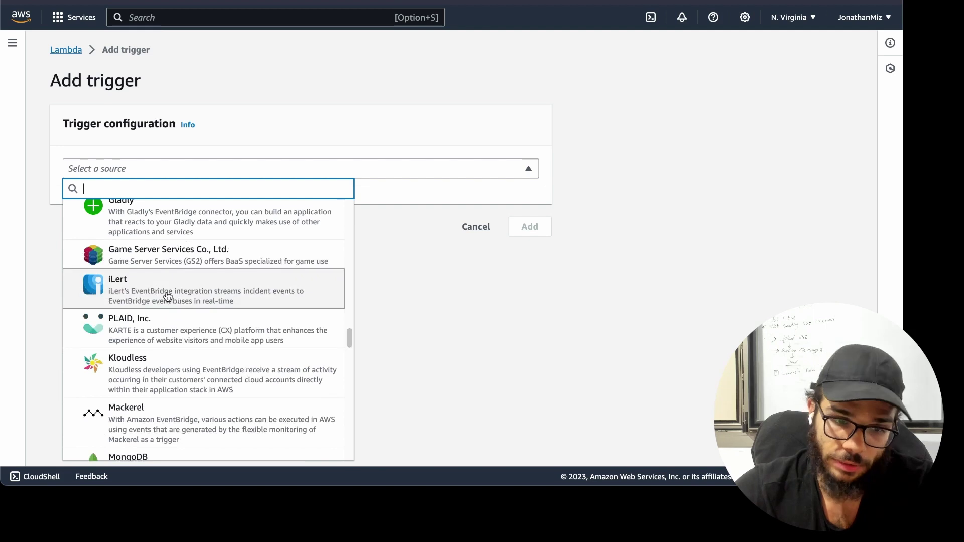
scroll(168, 303, "down", 12)
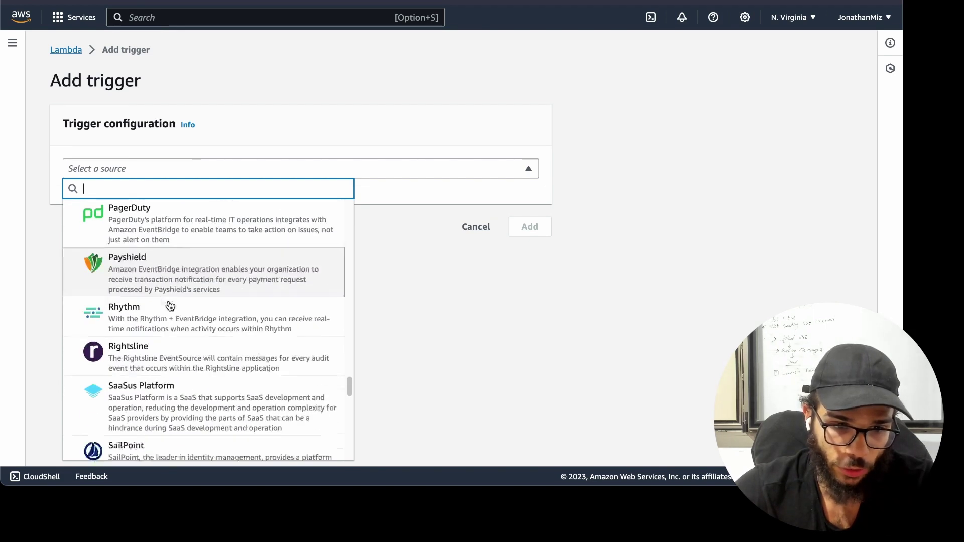
scroll(154, 344, "down", 10)
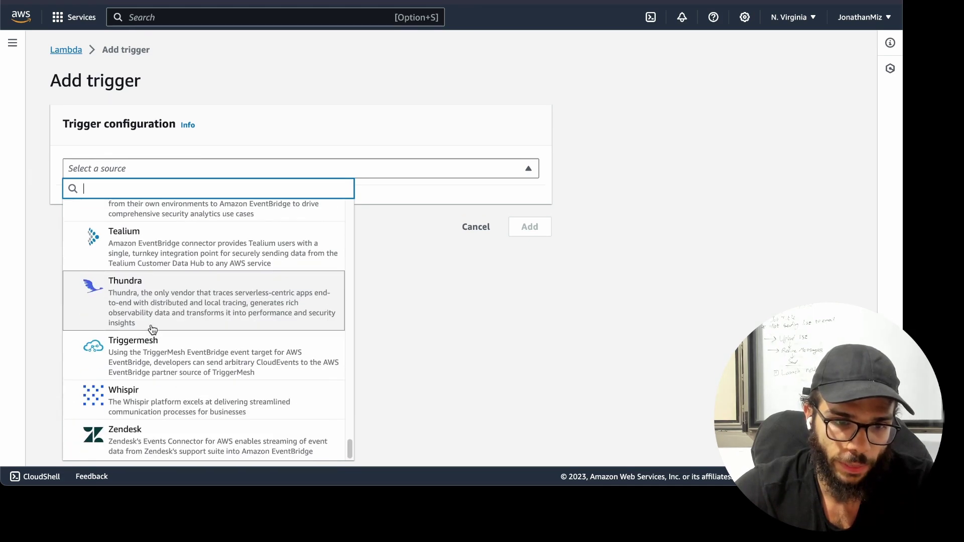
scroll(154, 354, "up", 20)
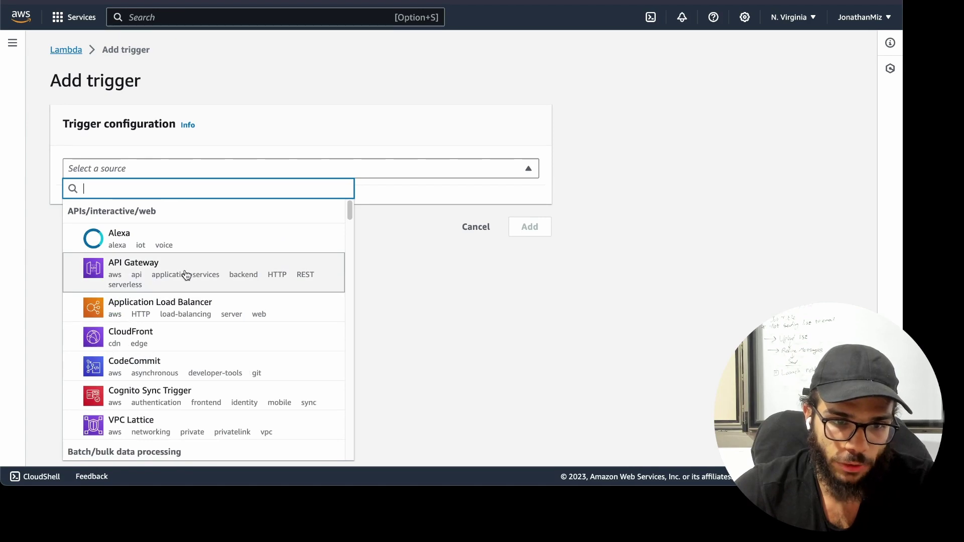
Add an API Gateway trigger that creates a new HTTP API, choosing a security mechanism for its endpoint
left_click(131, 271)
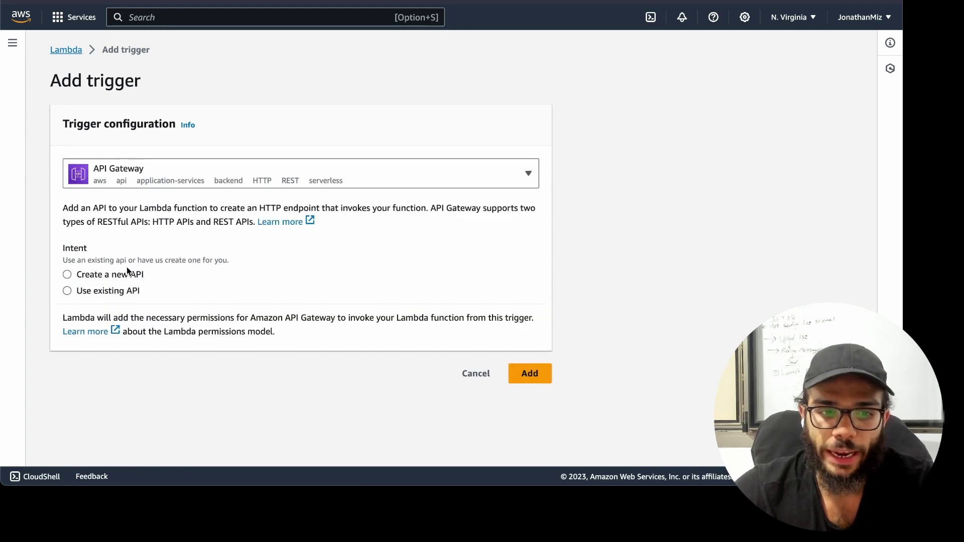
left_click(72, 274)
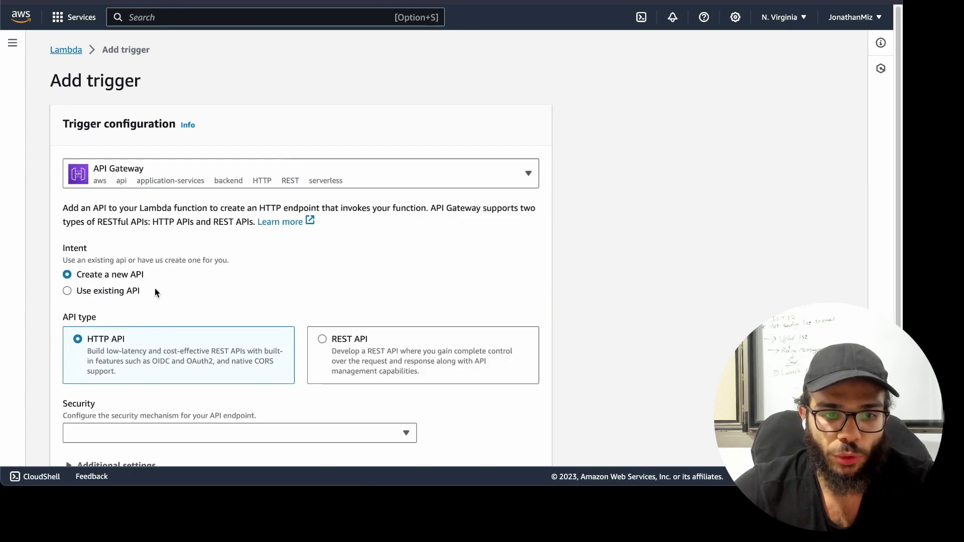
scroll(275, 298, "down", 2)
scroll(210, 339, "down", 1)
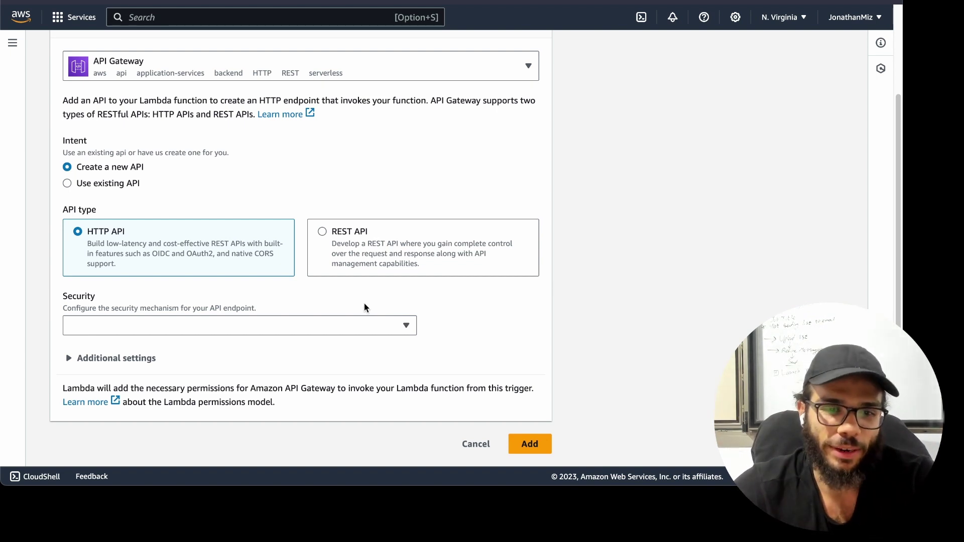
left_click(530, 444)
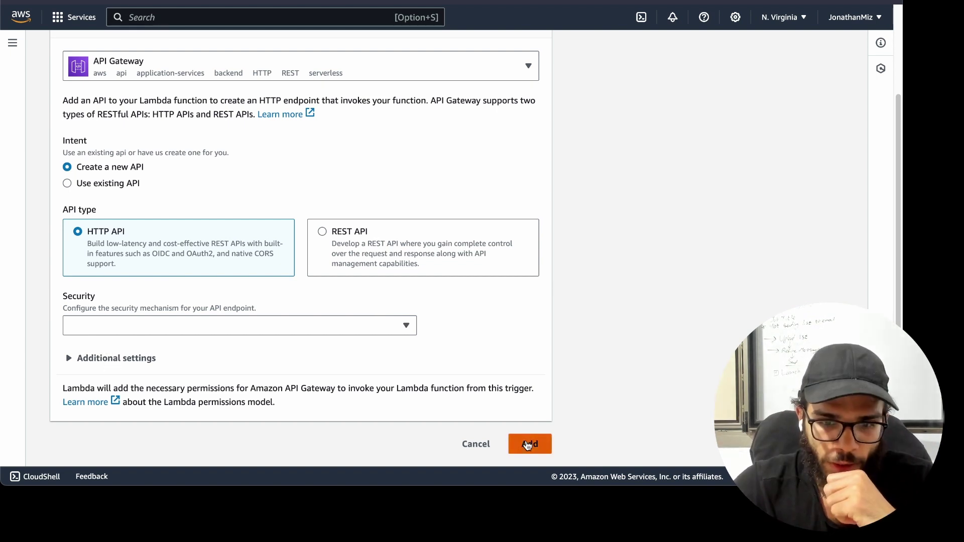
left_click(160, 329)
left_click(216, 386)
scroll(514, 398, "down", 1)
left_click(530, 448)
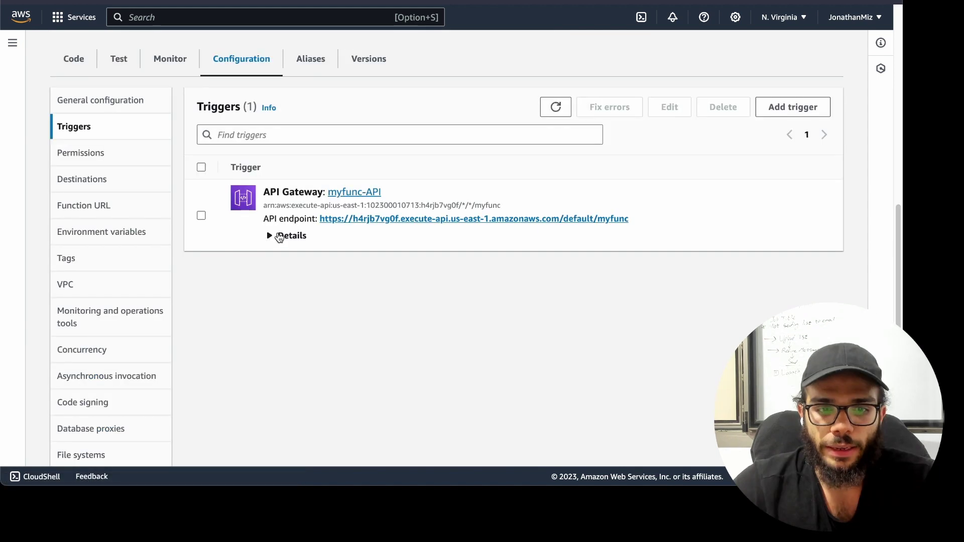
Open the API endpoint of the myfunc trigger and read the response it returns
left_click(402, 219)
triple_click(90, 21)
left_click(328, 38)
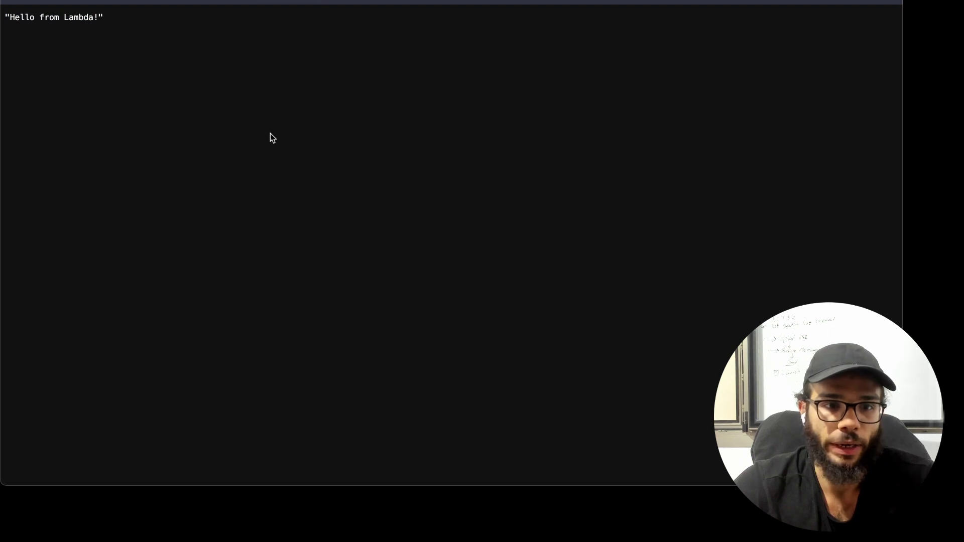
triple_click(82, 10)
left_click(395, 95)
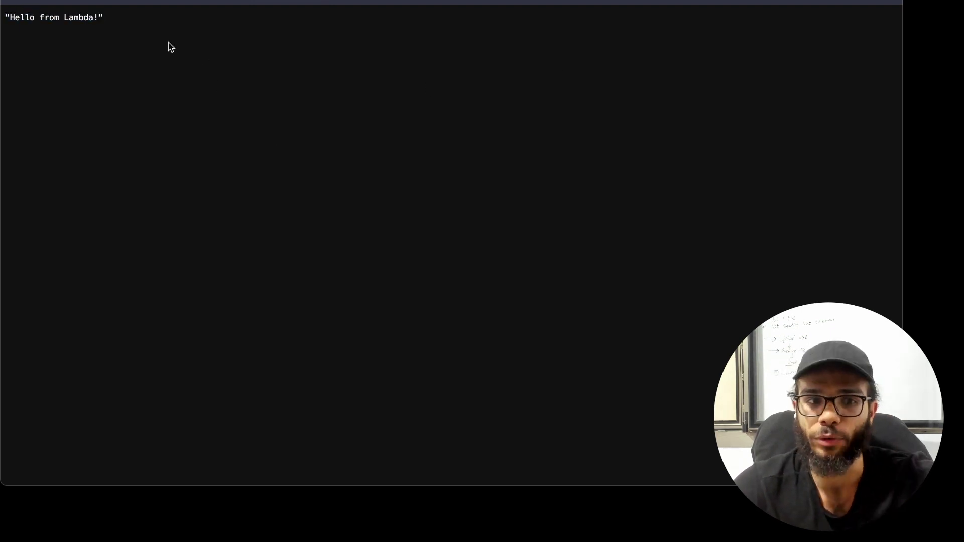
Close the endpoint response, expand the details of the API Gateway trigger and highlight its API endpoint URL
key("super+w")
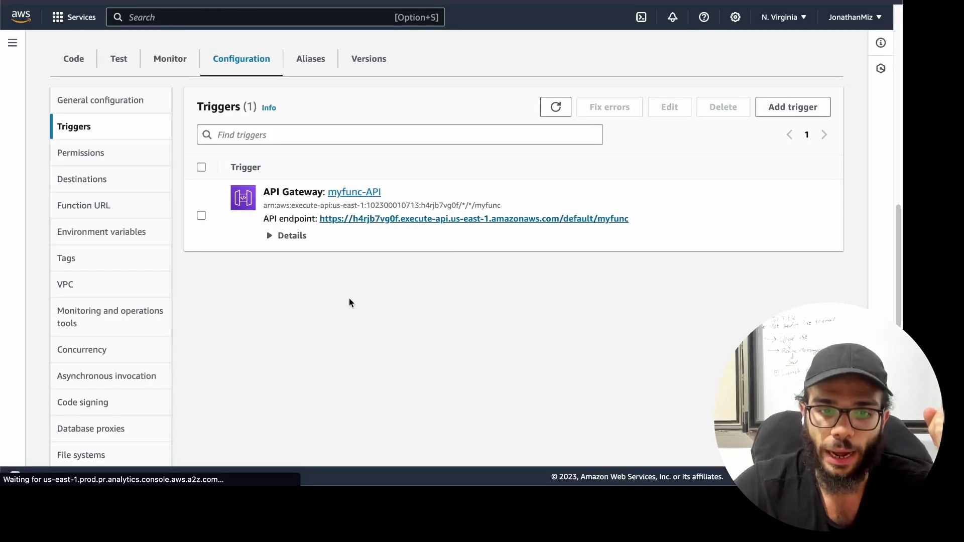
left_click(291, 235)
scroll(505, 306, "down", 1)
scroll(428, 224, "up", 1)
left_click_drag(628, 206, 324, 205)
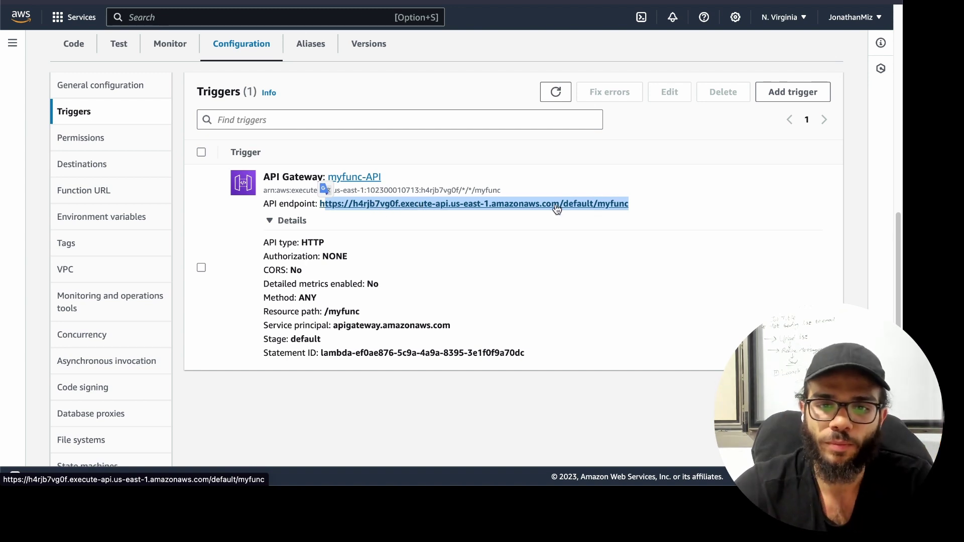
left_click(550, 180)
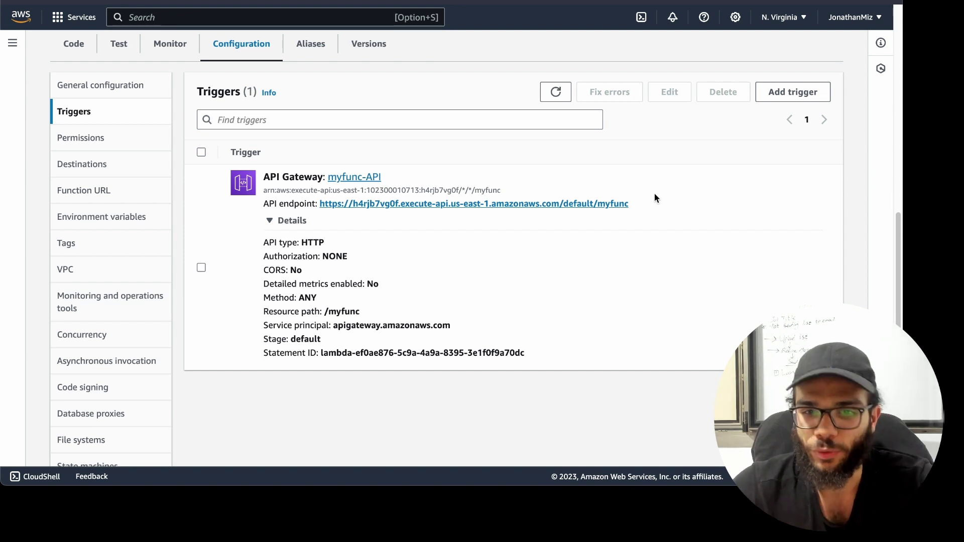
left_click_drag(655, 203, 320, 203)
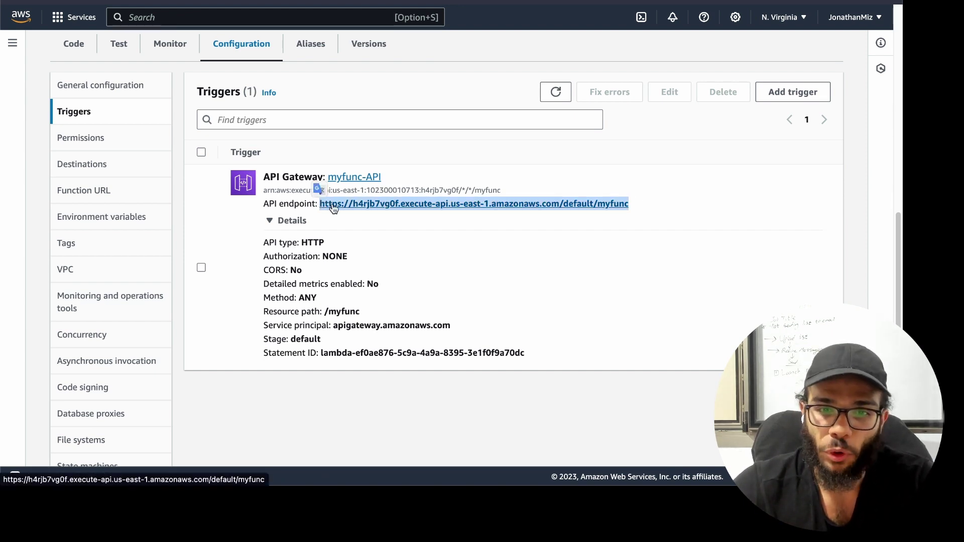
left_click(717, 226)
Go to the Layers section of myfunc from the function overview and start adding a layer
scroll(549, 310, "up", 7)
scroll(440, 259, "down", 5)
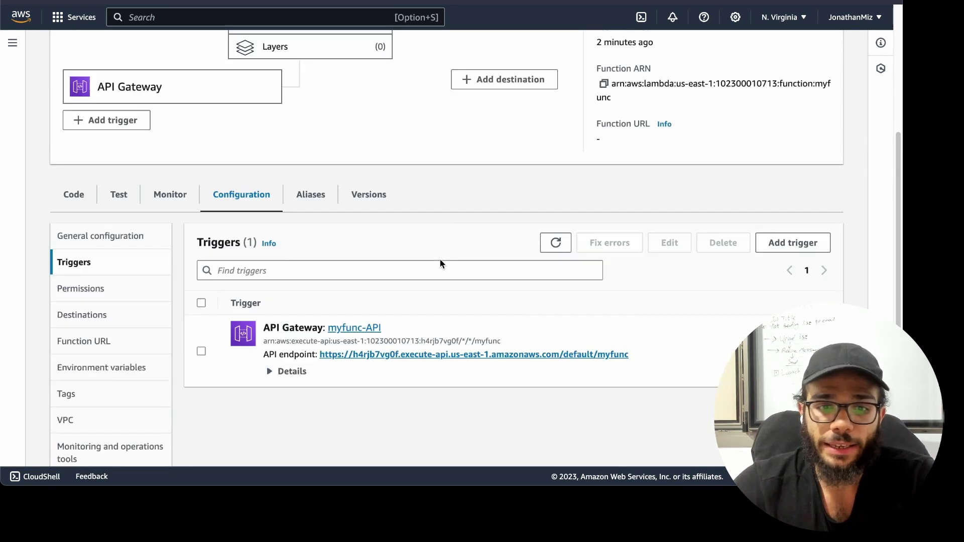
scroll(276, 225, "up", 3)
left_click(288, 99)
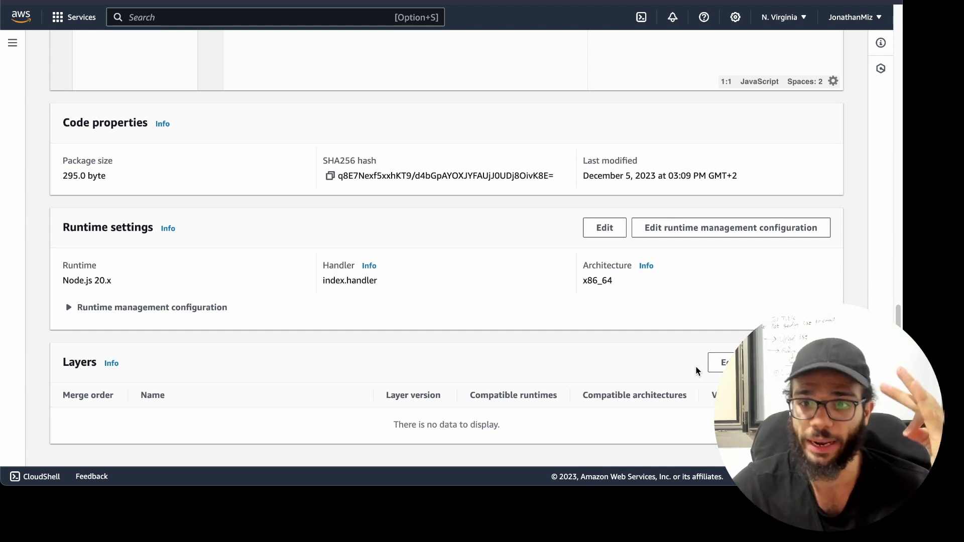
scroll(519, 337, "up", 10)
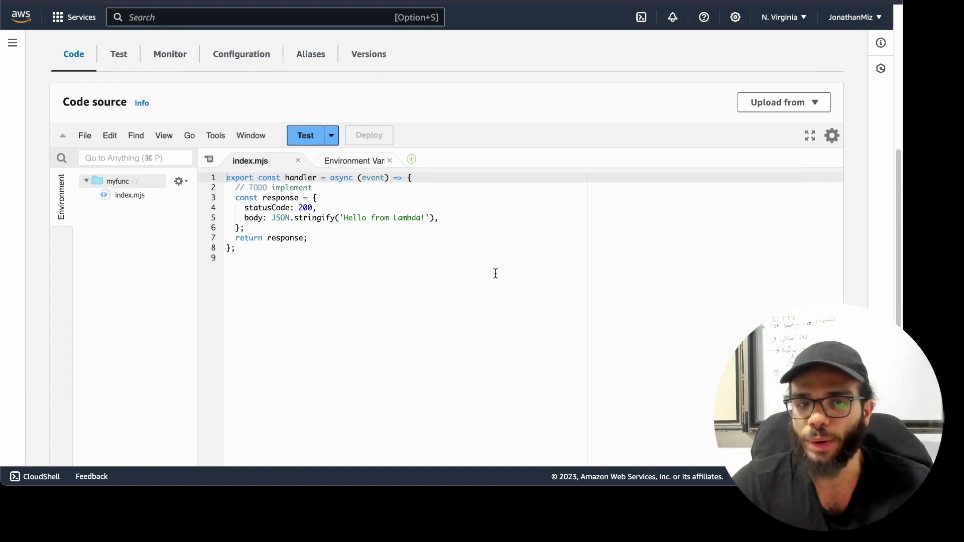
scroll(493, 271, "down", 10)
left_click(797, 362)
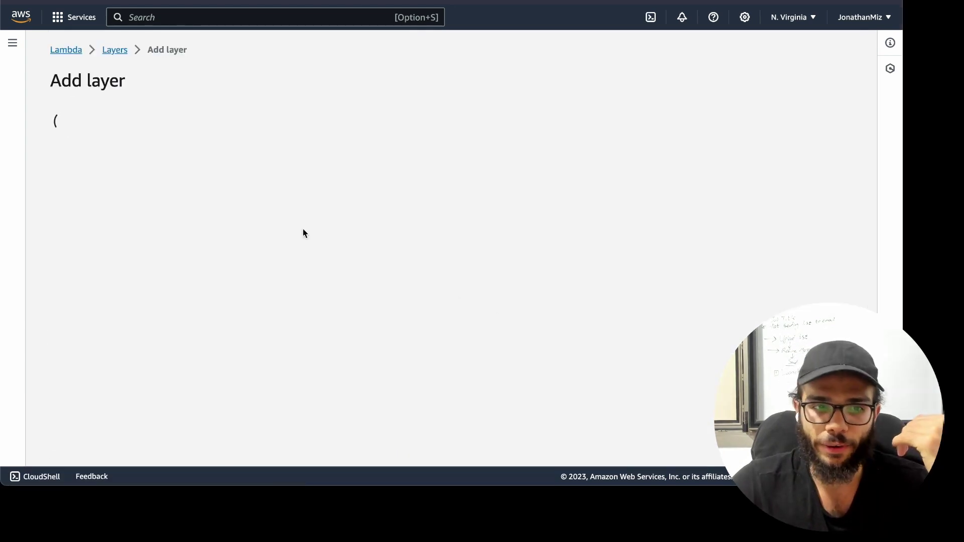
Examine the AWS-provided and custom layer choices for the function, then leave the Add layer form without adding one
left_click(153, 315)
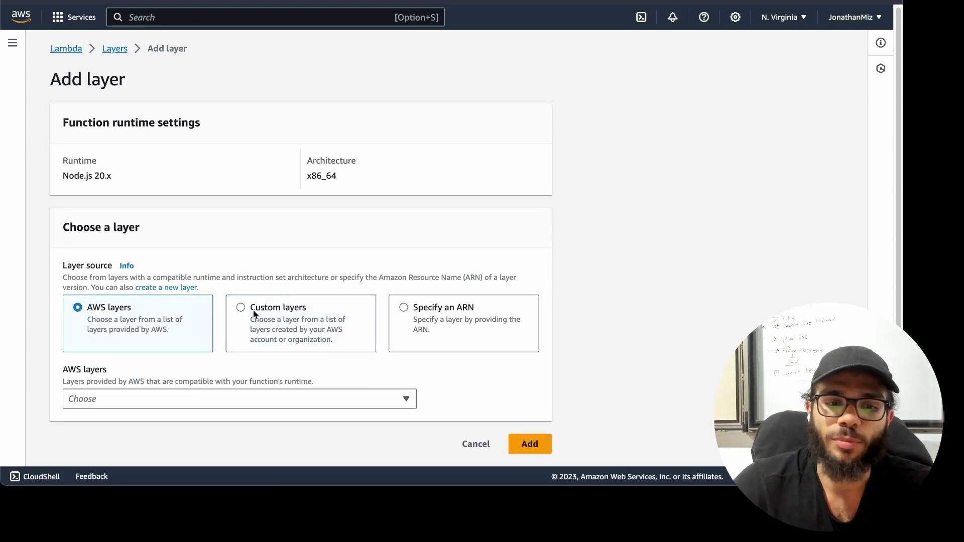
left_click(240, 400)
left_click(162, 350)
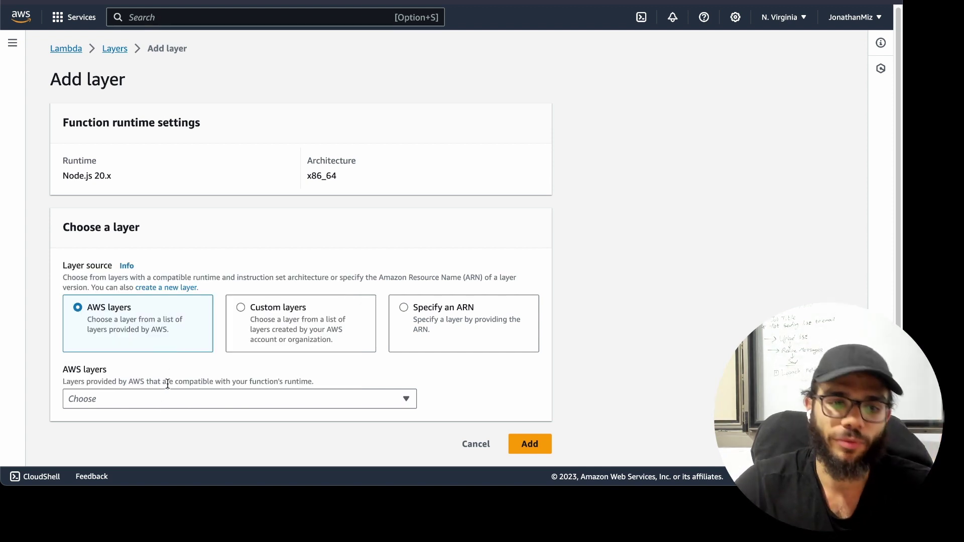
left_click(161, 401)
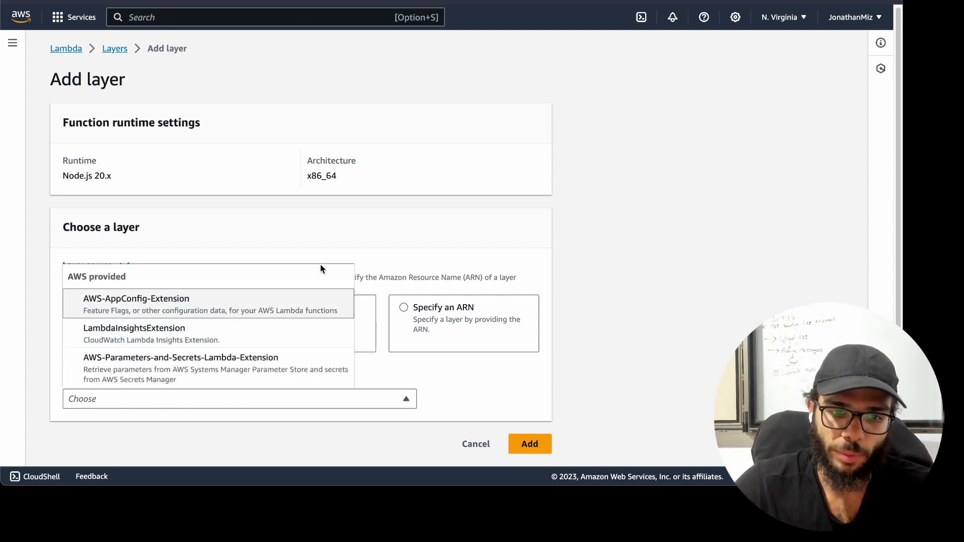
left_click(365, 242)
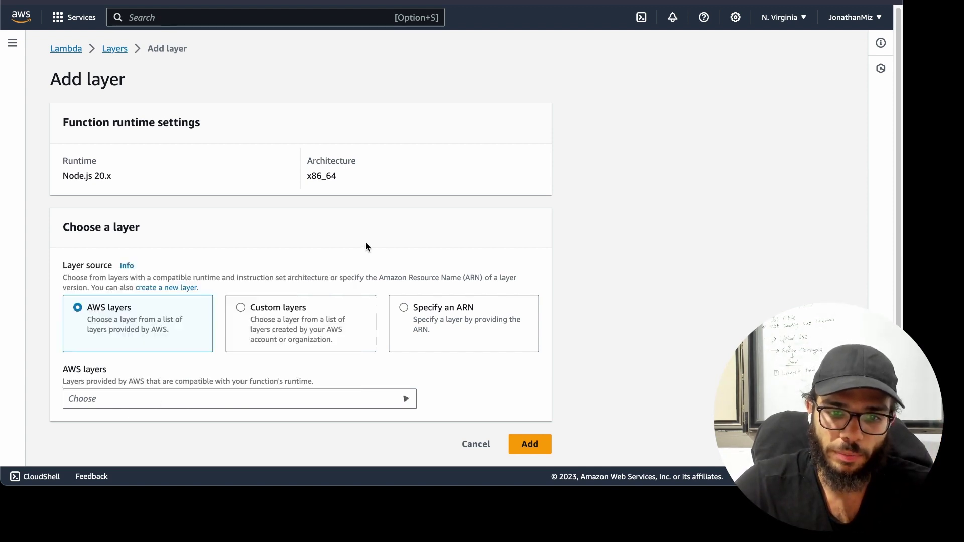
left_click(262, 322)
left_click(177, 400)
left_click(480, 382)
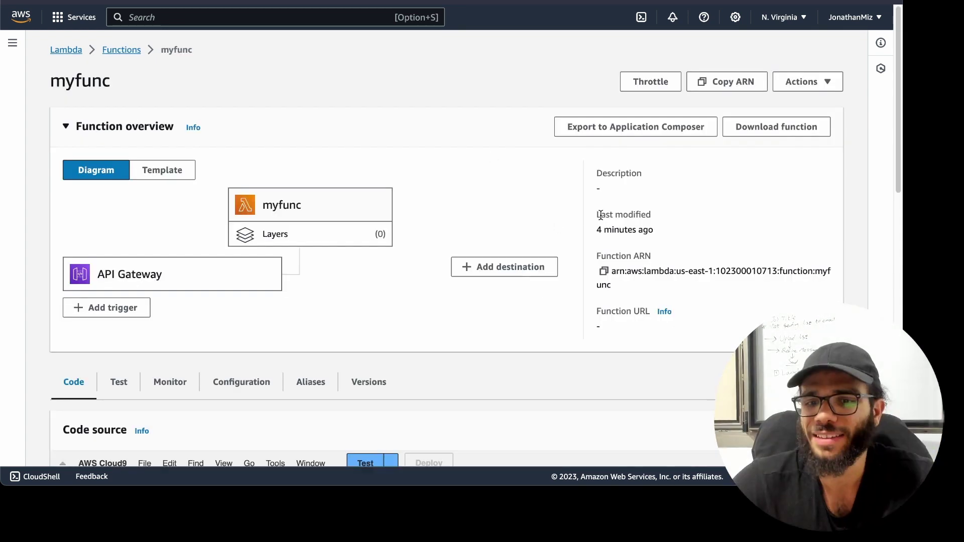
Look over the myfunc overview and its index.mjs code source
scroll(600, 215, "down", 2)
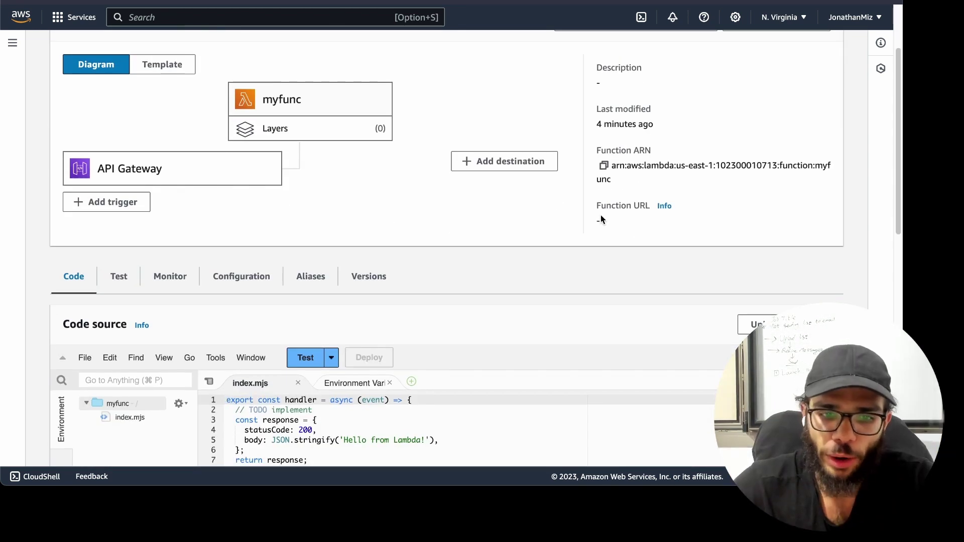
scroll(601, 219, "down", 5)
scroll(312, 295, "up", 1)
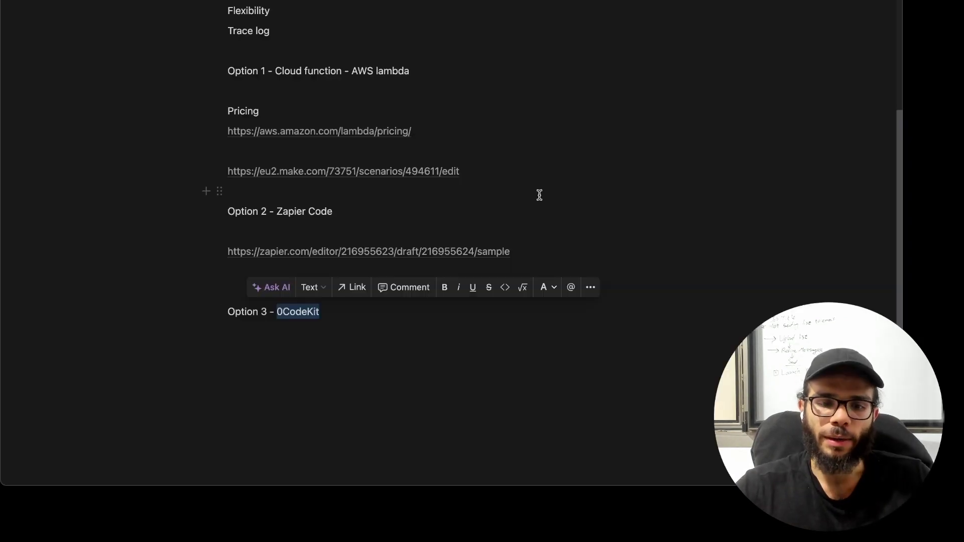
Switch to the Integration HTTP scenario in Make, start adding a module after HTTP, search for 0code and choose the 0CodeKit app
left_click(288, 326)
key("Up")
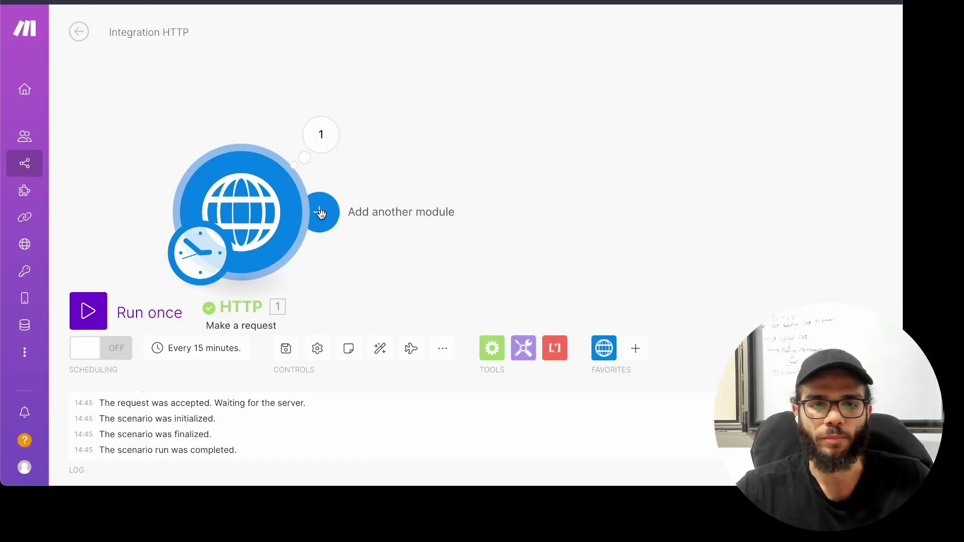
left_click(318, 211)
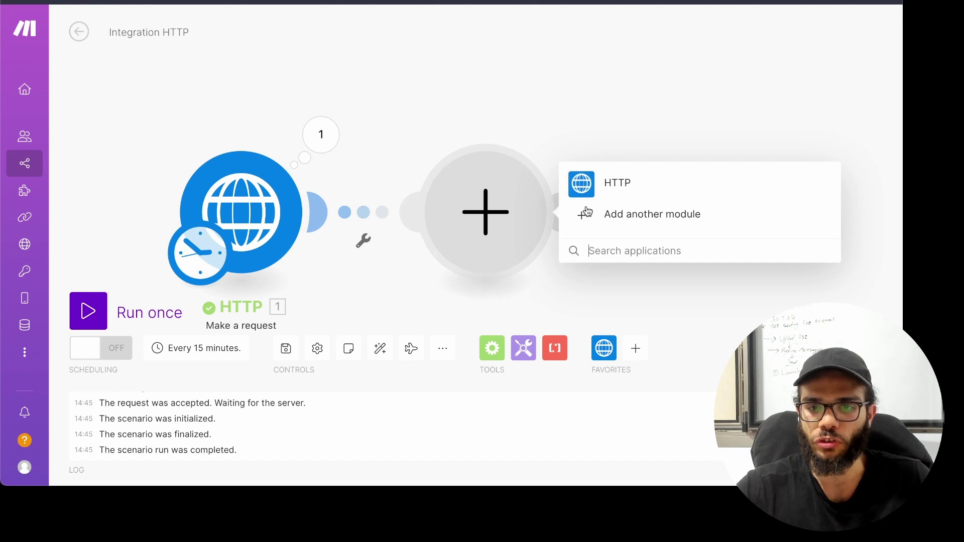
left_click(609, 246)
type("0code")
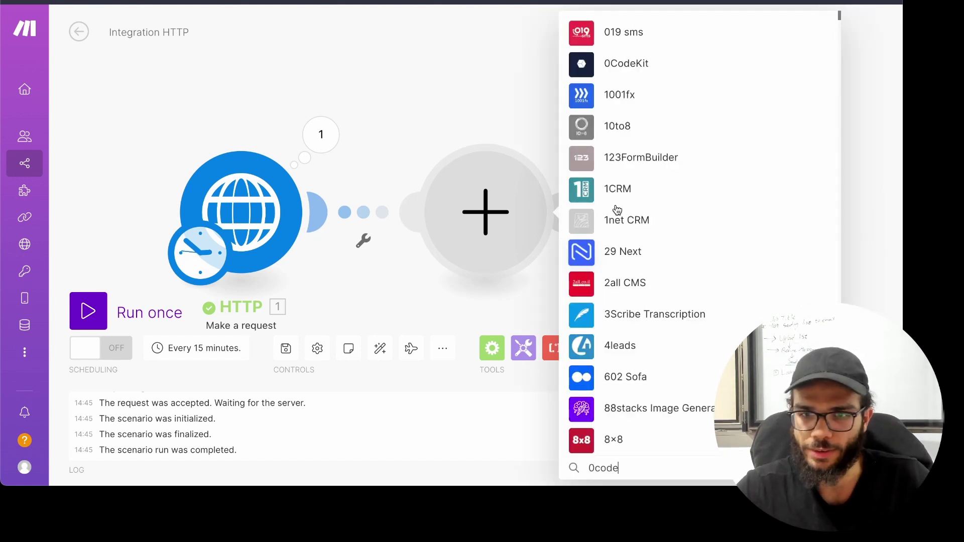
left_click(627, 68)
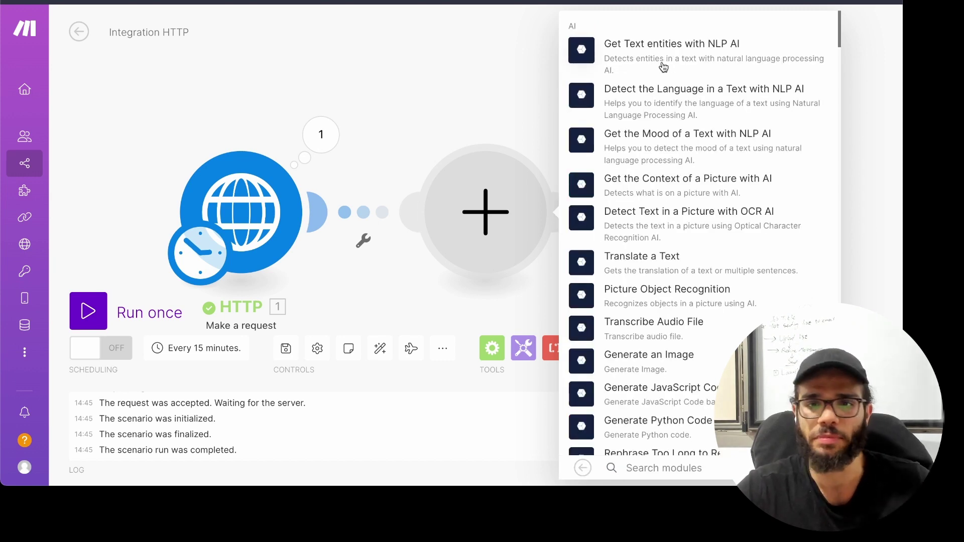
Browse the 0CodeKit modules, from the AI ones through the JavaScript and Python code runners to the date and generator modules
scroll(695, 262, "down", 7)
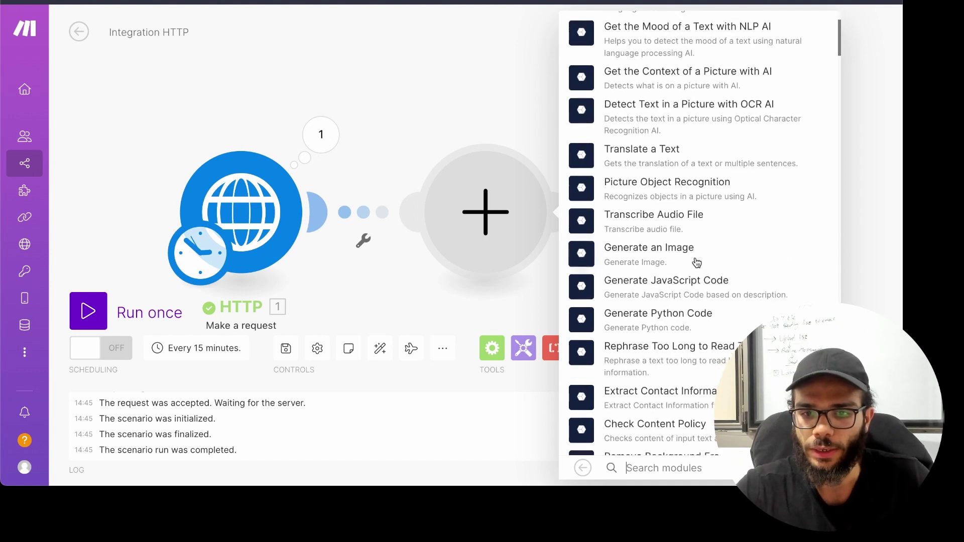
scroll(683, 214, "up", 7)
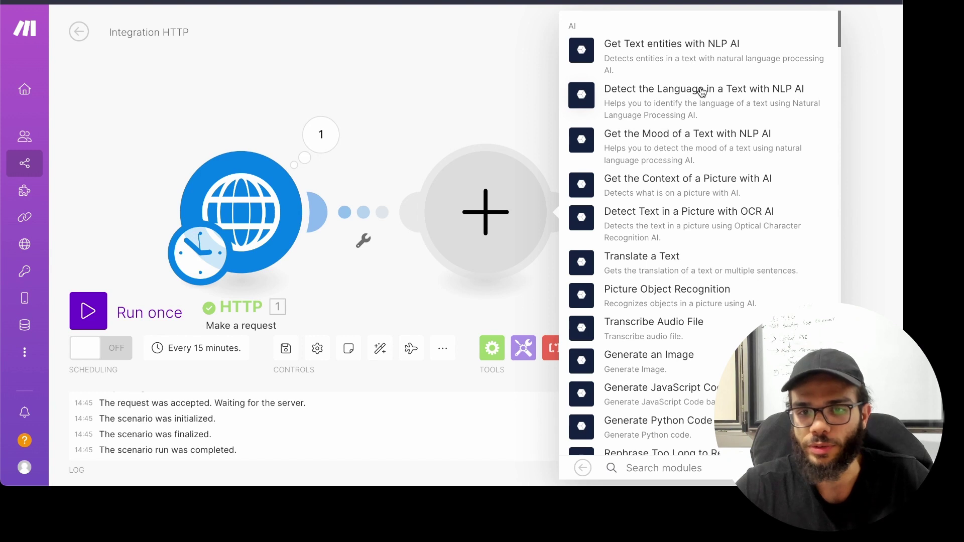
scroll(789, 93, "down", 3)
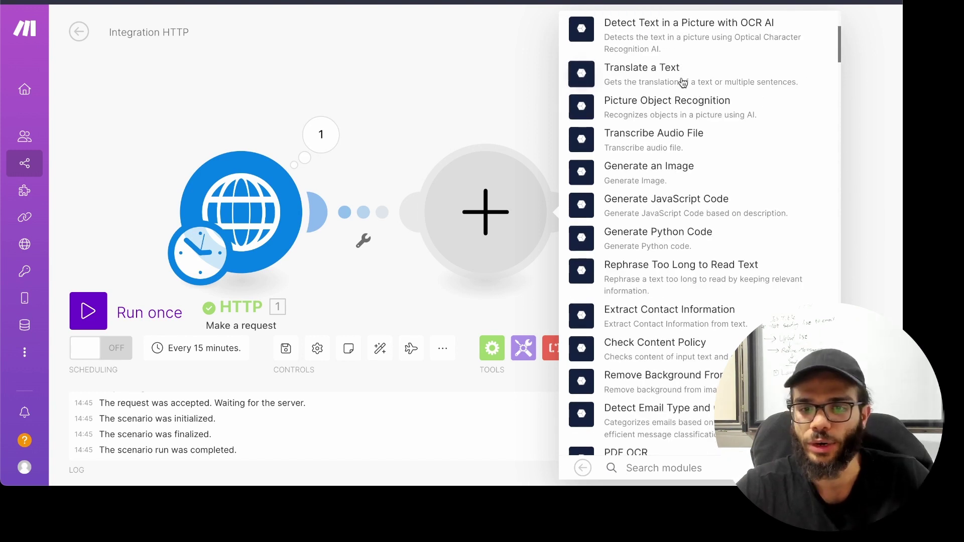
scroll(692, 123, "down", 3)
scroll(654, 320, "down", 15)
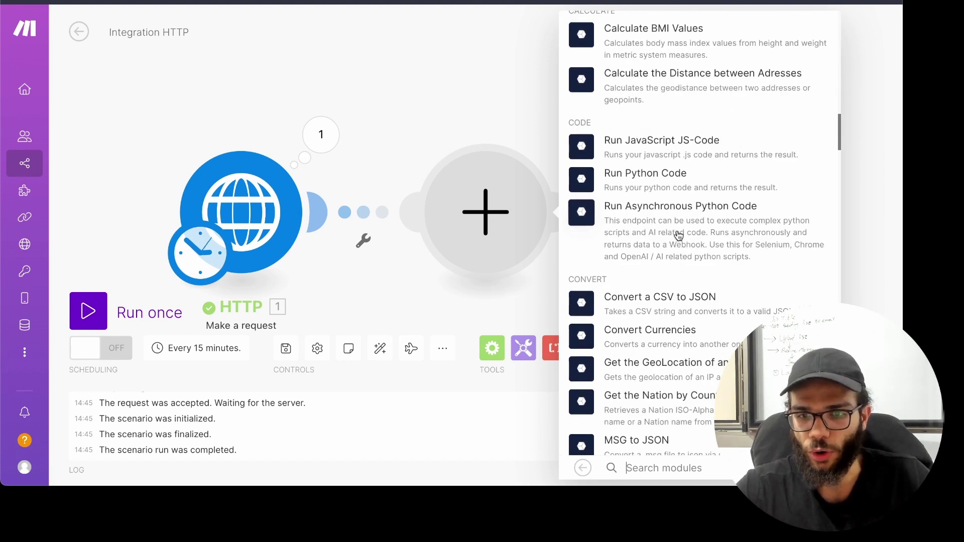
scroll(683, 236, "up", 4)
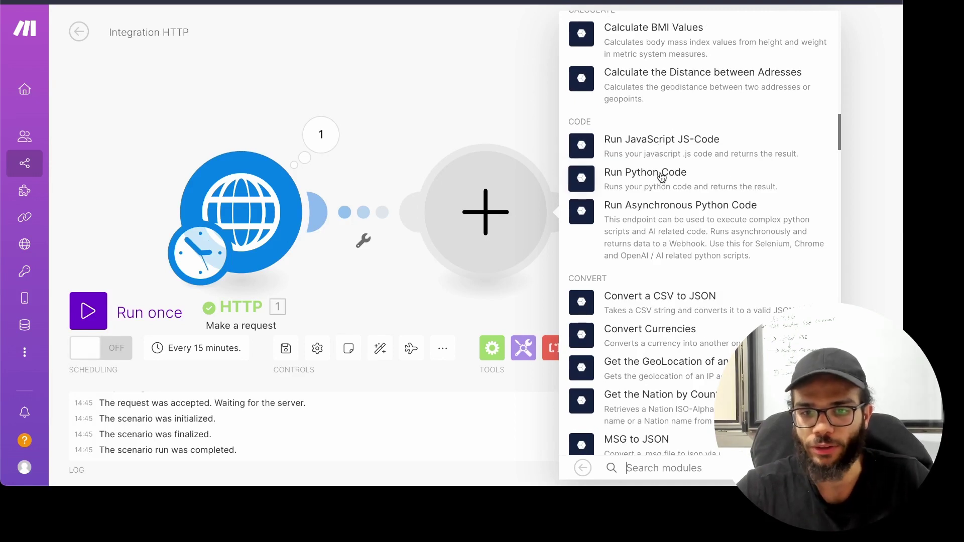
scroll(730, 229, "up", 3)
scroll(731, 229, "down", 15)
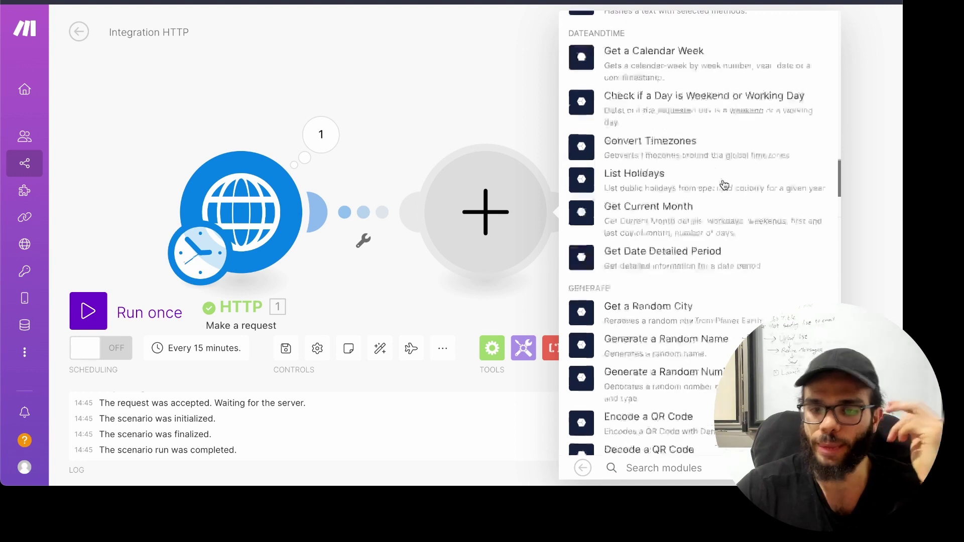
scroll(723, 182, "down", 10)
scroll(709, 189, "down", 4)
scroll(723, 181, "up", 10)
scroll(704, 197, "up", 5)
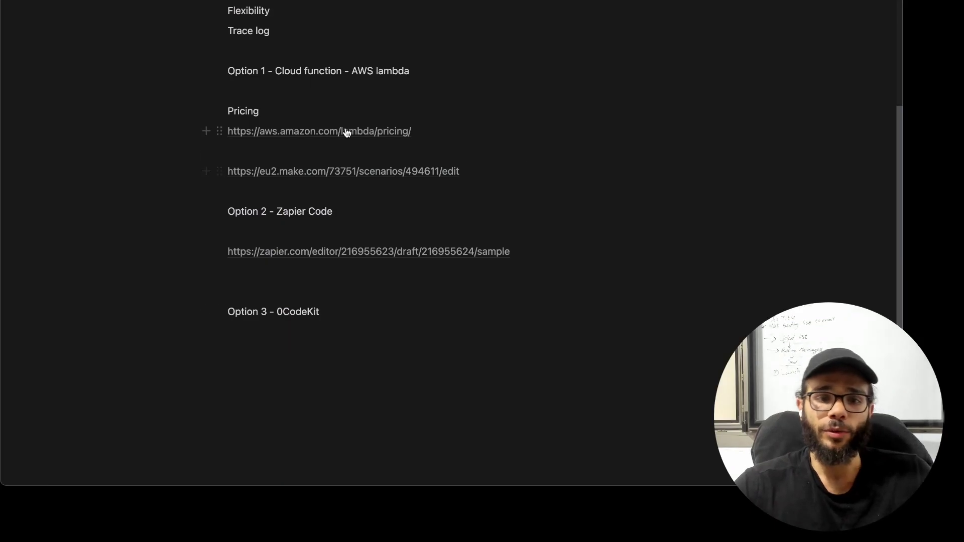
Switch back to the notes page and review its title and the three options: AWS Lambda, Zapier Code and 0CodeKit
scroll(320, 75, "up", 5)
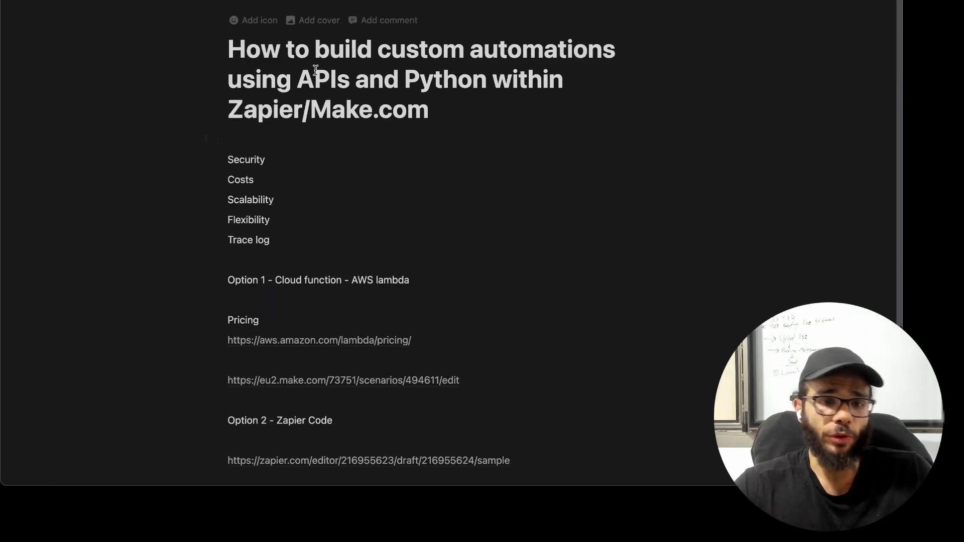
left_click_drag(337, 46, 486, 119)
left_click(445, 129)
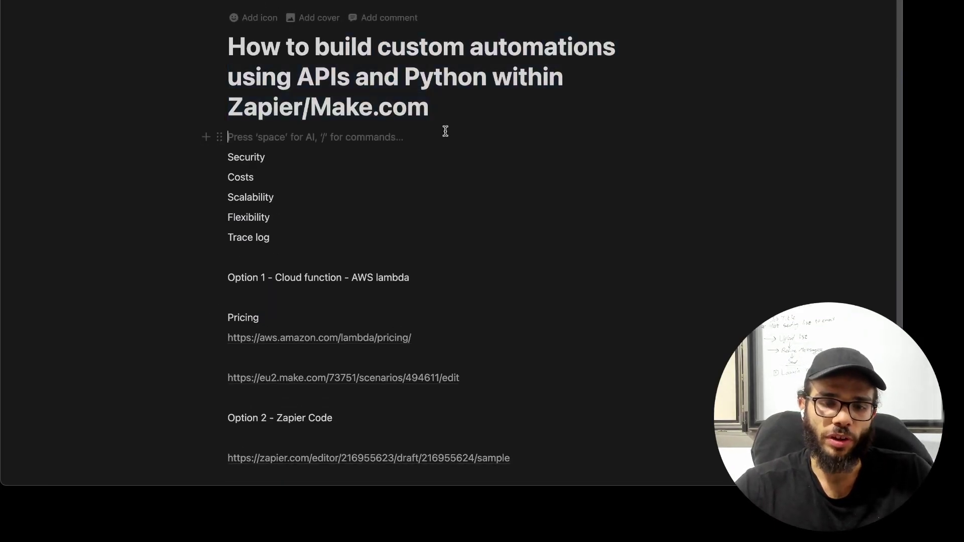
scroll(305, 132, "down", 3)
left_click_drag(274, 155, 476, 155)
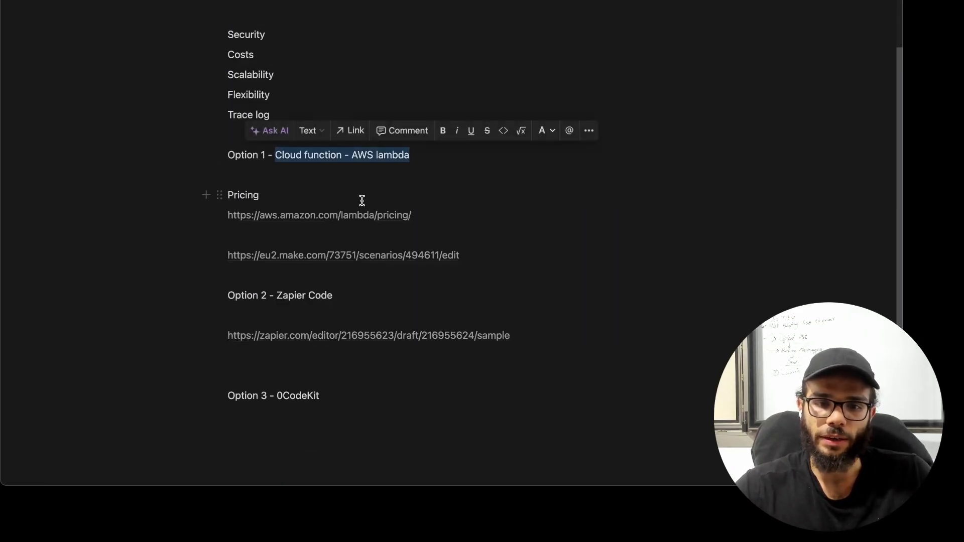
left_click(434, 163)
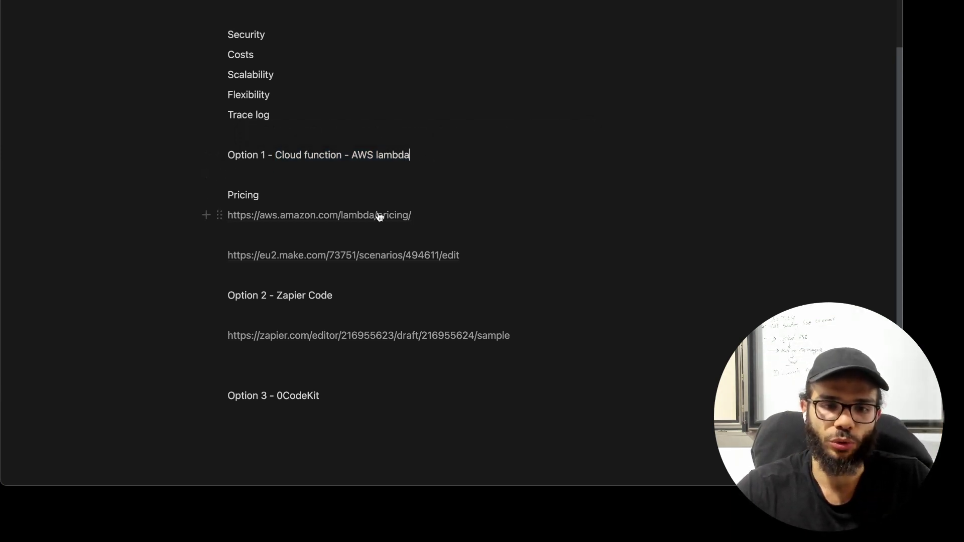
left_click_drag(336, 297, 198, 295)
left_click(384, 297)
double_click(294, 396)
left_click(362, 396)
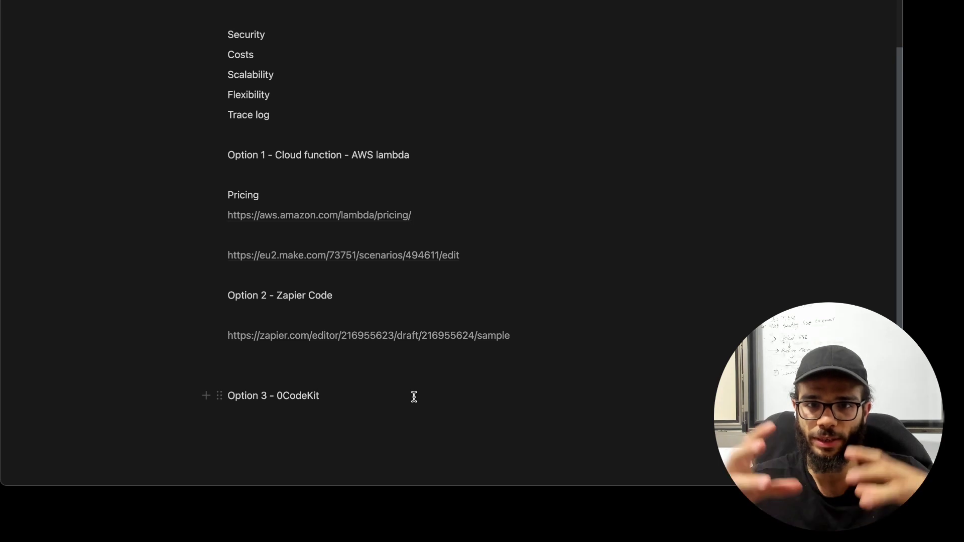
Paste the presenter's social media handle and contact e-mail below the Option 3 line, and highlight each one in turn
key("Return")
key("Return")
key("ctrl+v")
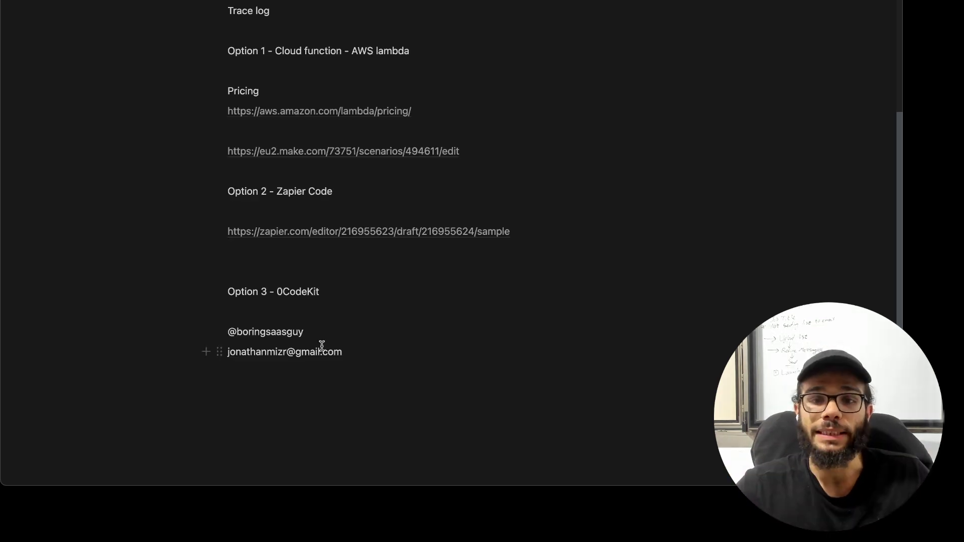
left_click_drag(304, 332, 227, 332)
left_click(253, 334)
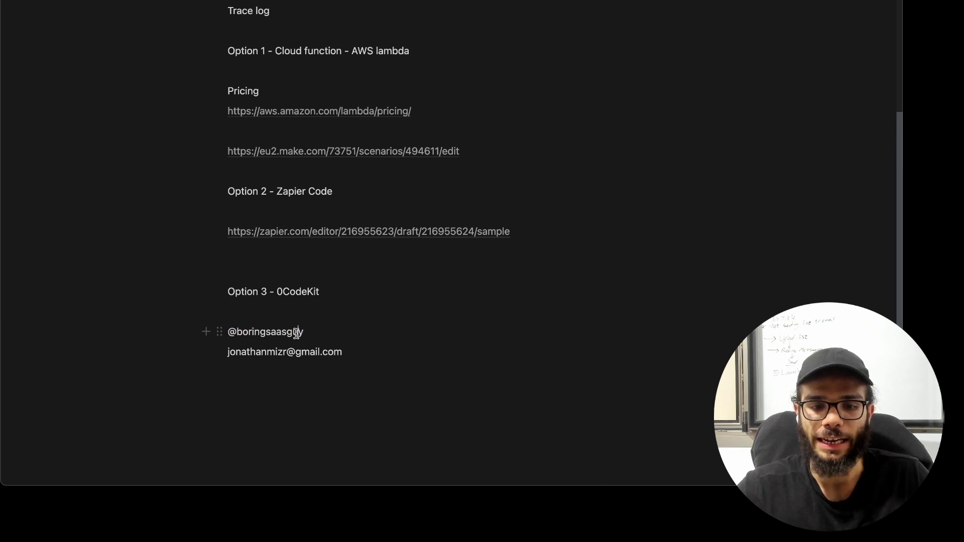
left_click_drag(230, 352, 370, 350)
left_click(372, 368)
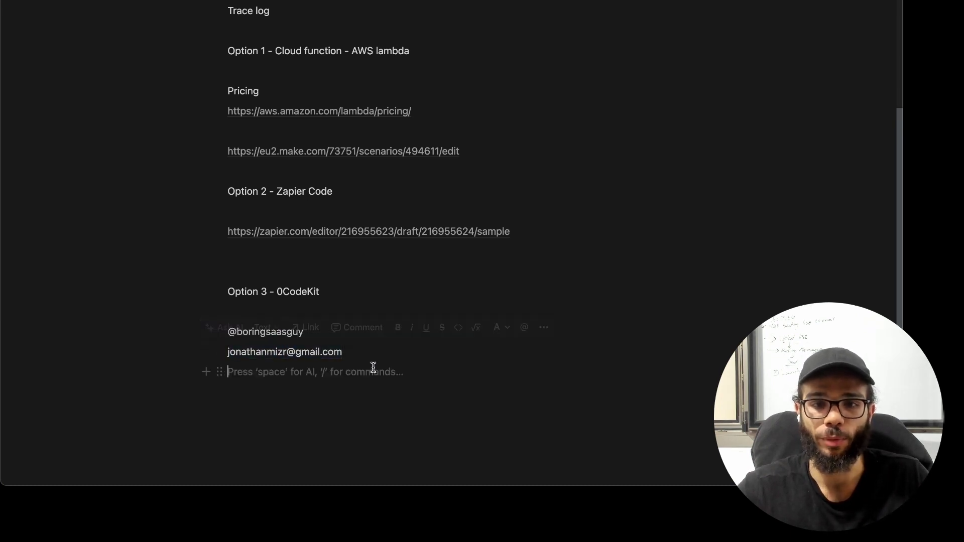